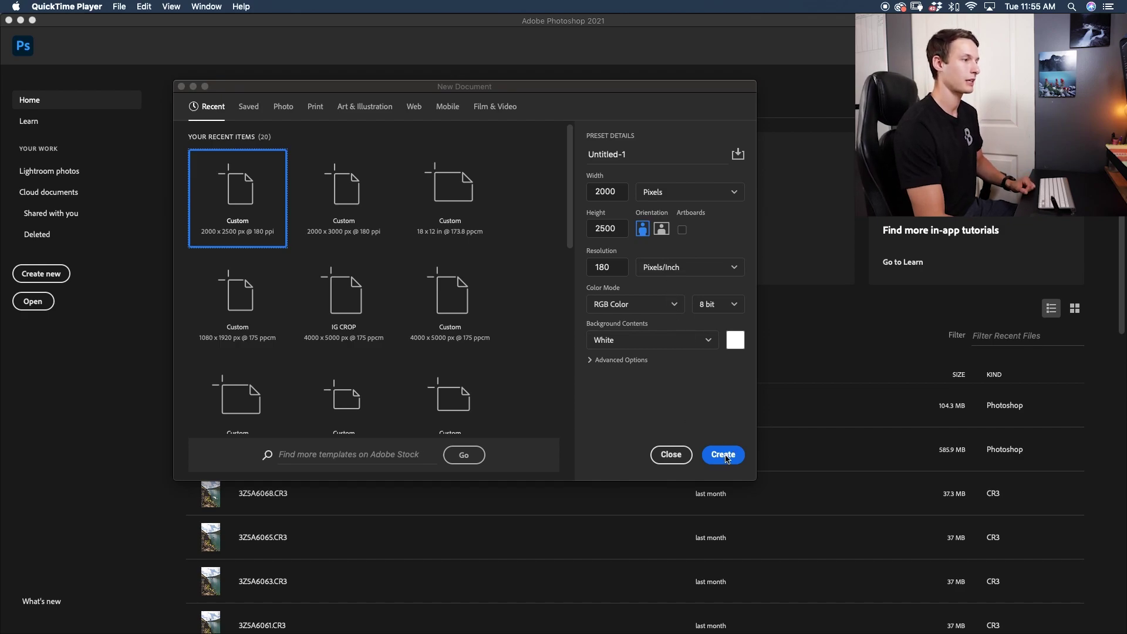
# Create a 2000 x 2500 px document at 180 ppi with a white background and bring TutorialImage2.jpg into it
pyautogui.click(726, 458)
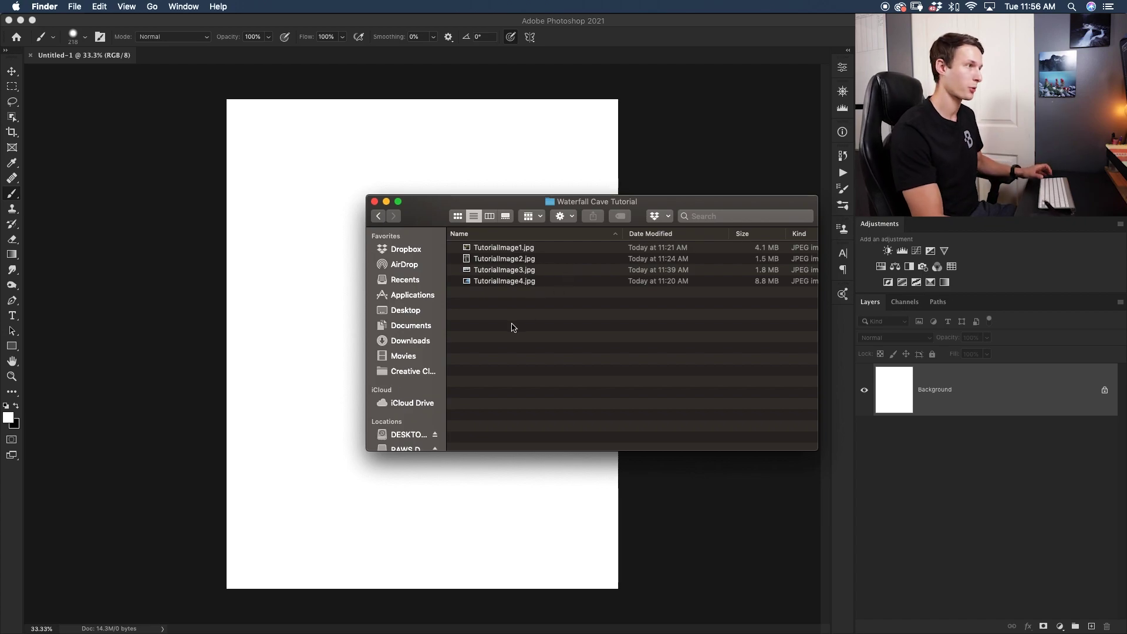
pyautogui.click(508, 261)
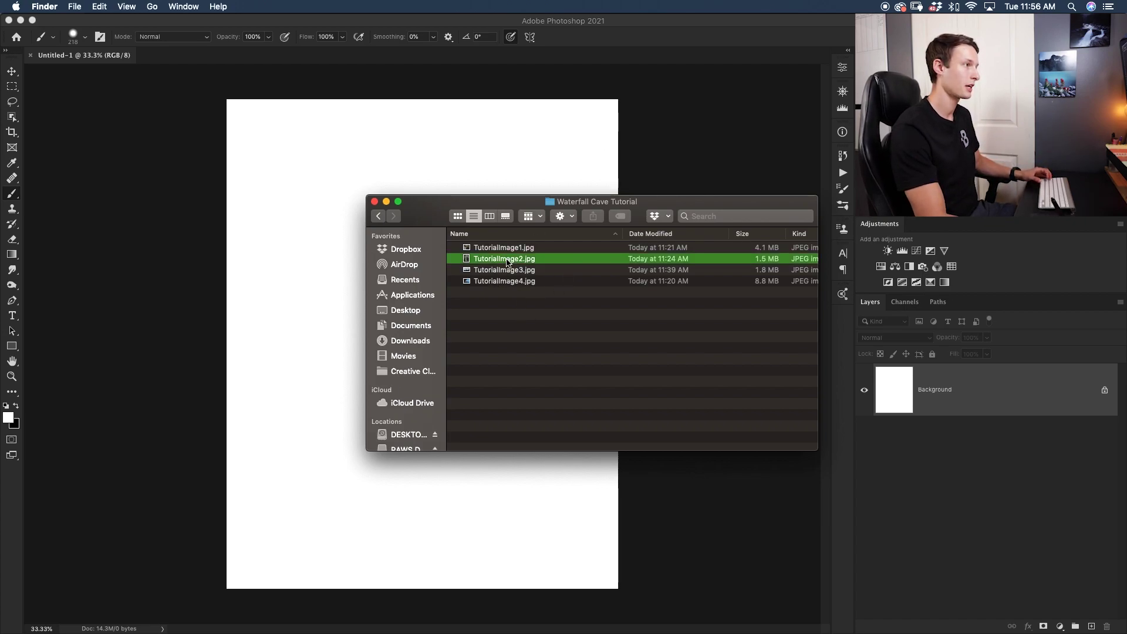
pyautogui.moveTo(490, 263); pyautogui.dragTo(334, 384)
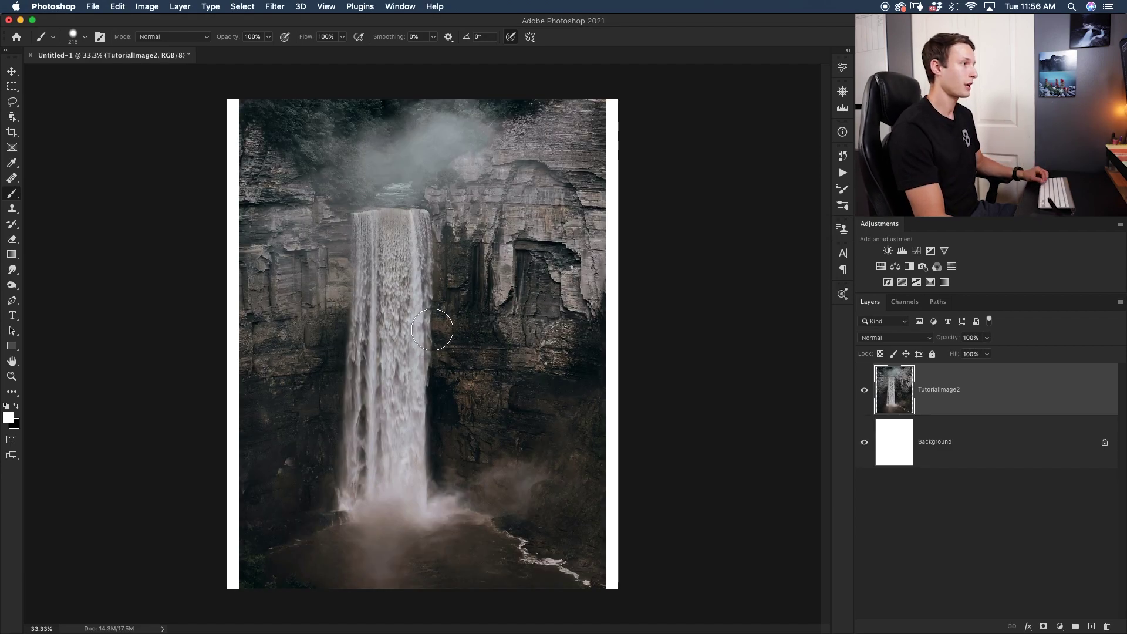
# Rename the TutorialImage2 layer as Waterfall and convert it to a smart object
pyautogui.doubleClick(940, 390)
pyautogui.write('Waterfall')
pyautogui.press('Return')
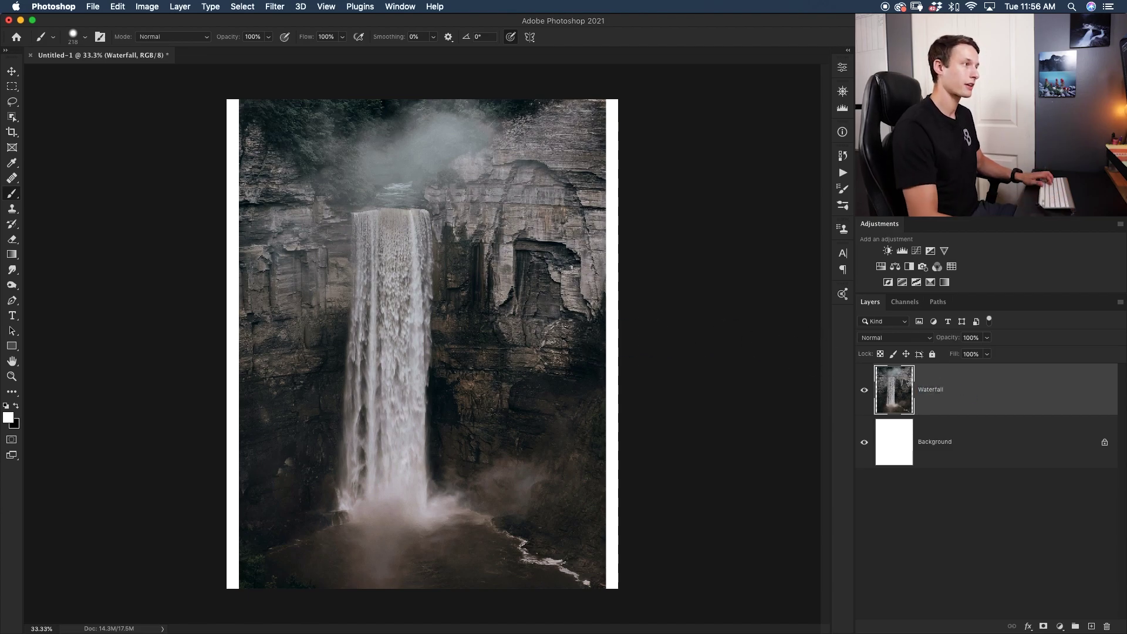
pyautogui.rightClick(977, 392)
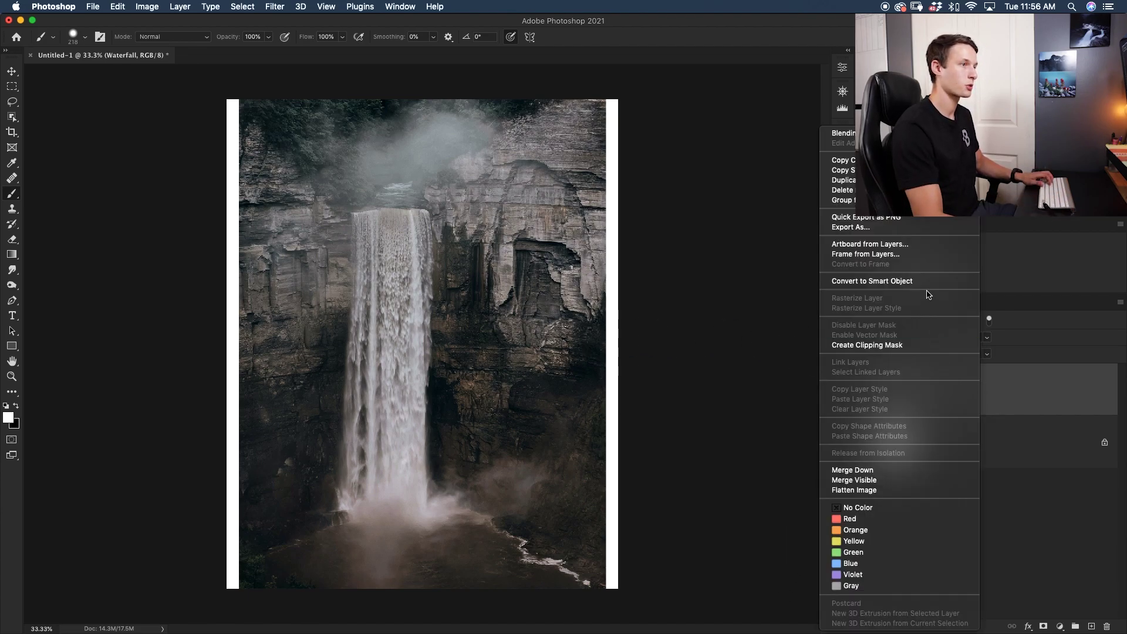
pyautogui.click(921, 286)
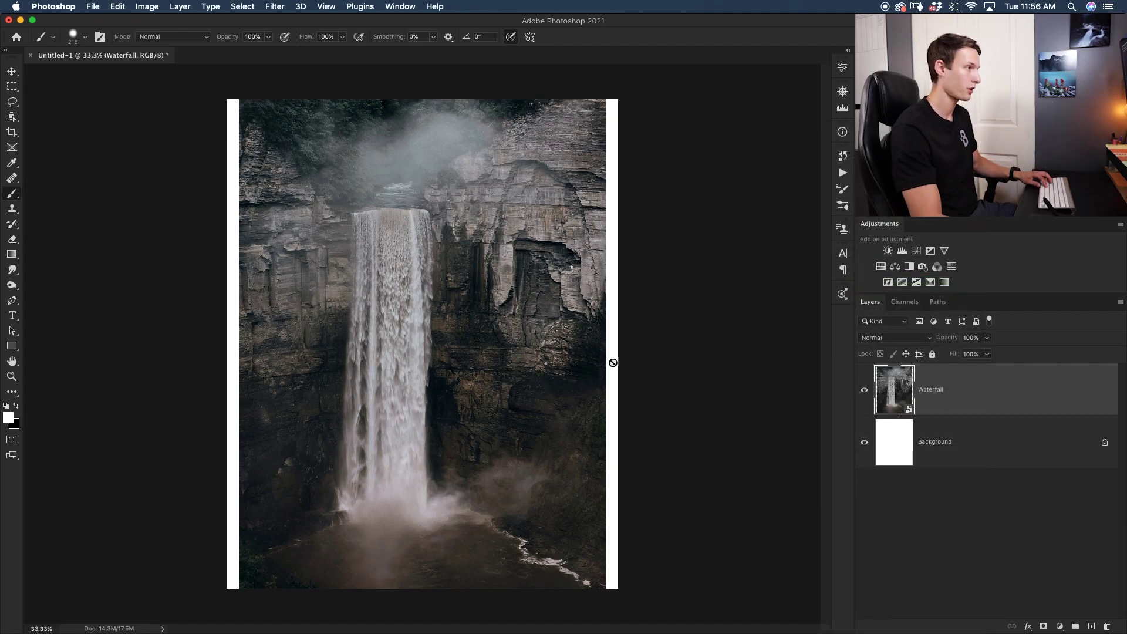
# Shift the Waterfall image toward the canvas's right side and stretch it vertically to about 126% height, extending past the canvas's upper and lower edges
pyautogui.press('v')
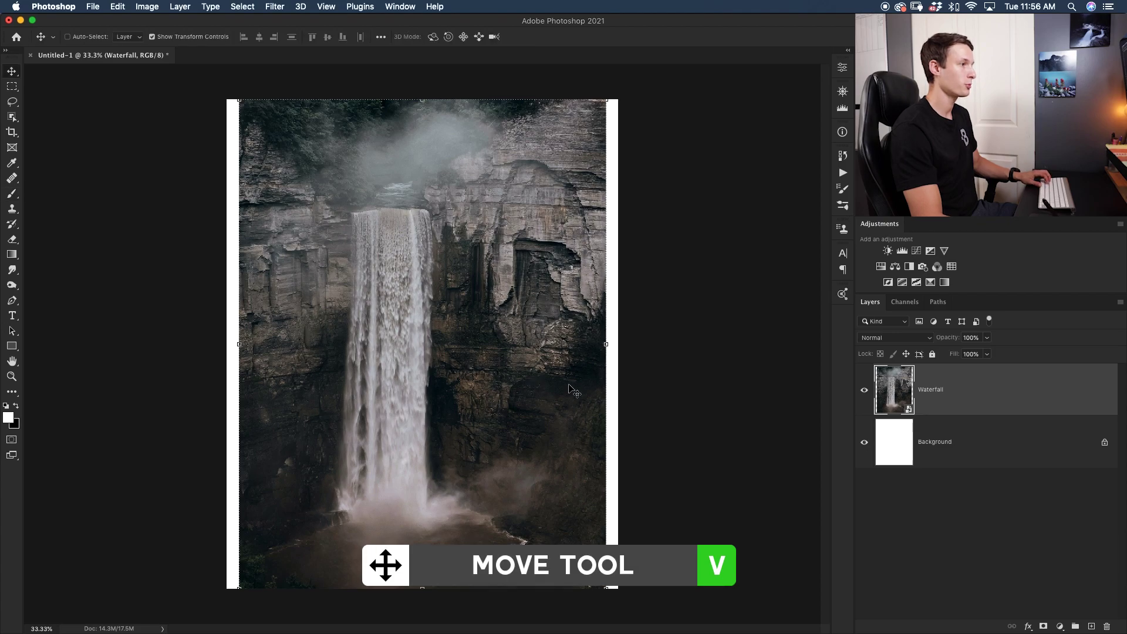
pyautogui.moveTo(447, 404); pyautogui.dragTo(499, 377)
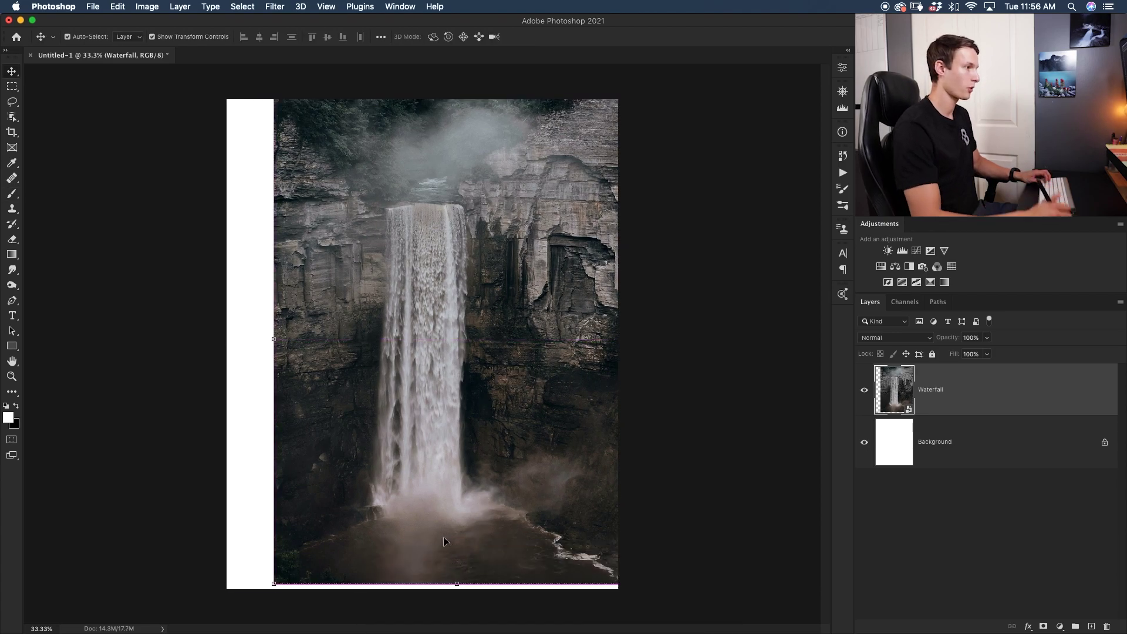
pyautogui.press('super+minus')
pyautogui.moveTo(447, 526); pyautogui.dragTo(451, 585)
pyautogui.moveTo(460, 467); pyautogui.dragTo(465, 418)
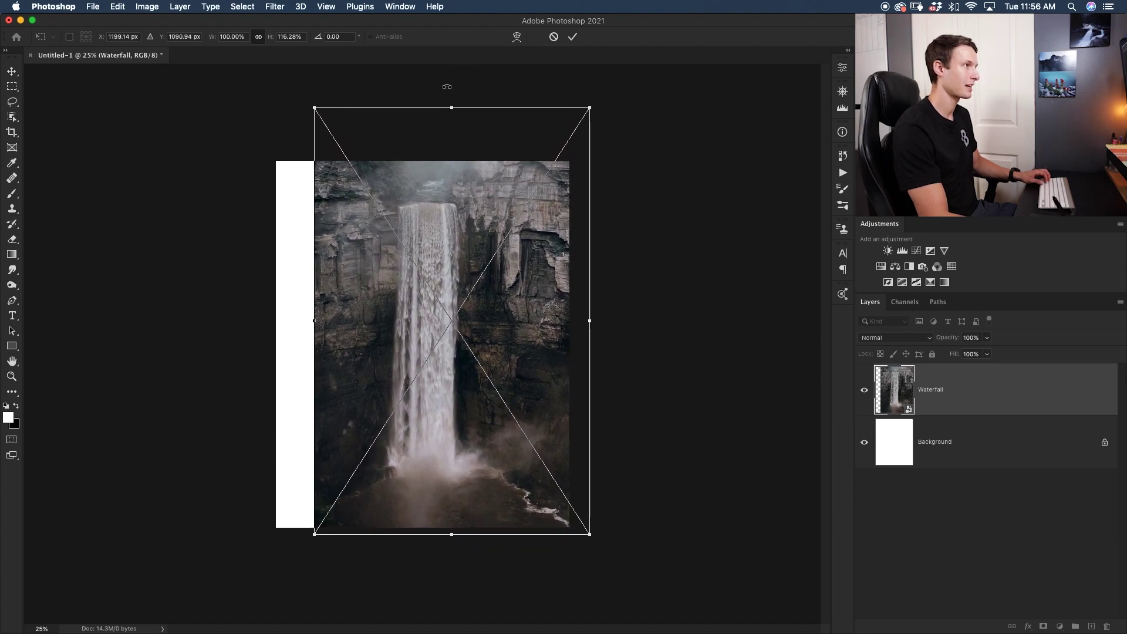
pyautogui.moveTo(453, 107); pyautogui.dragTo(452, 73)
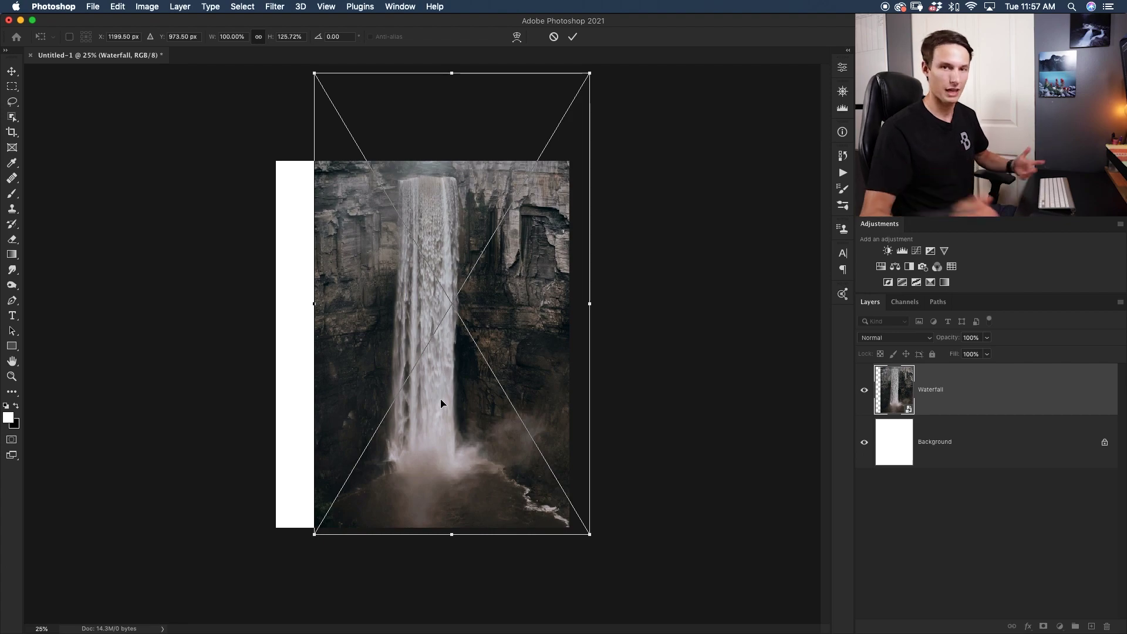
pyautogui.click(574, 37)
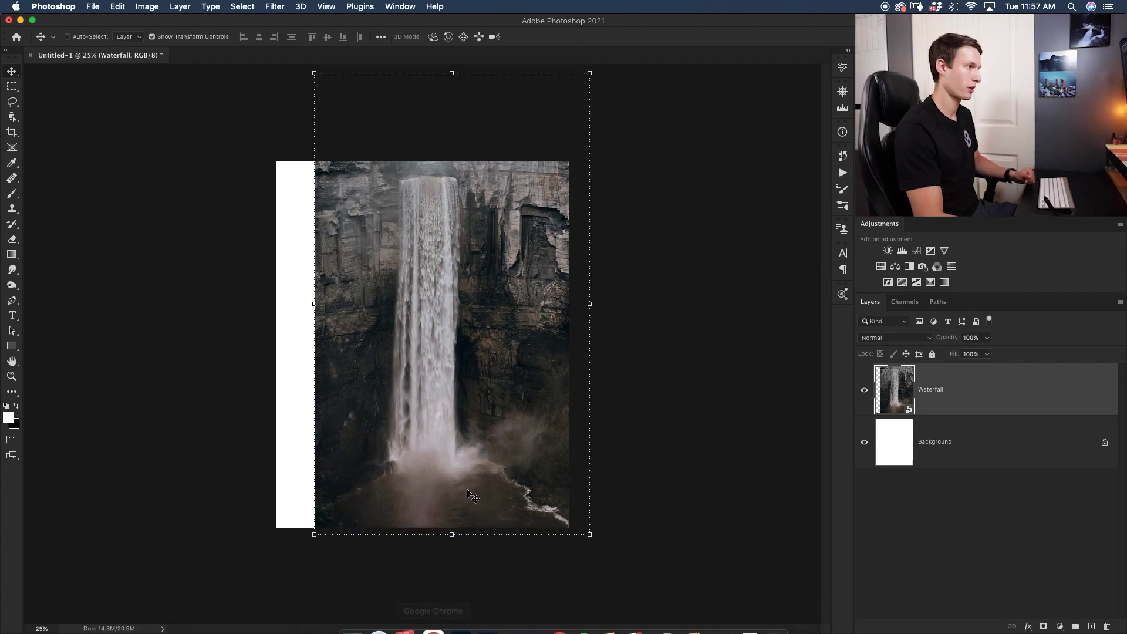
# Bring TutorialImage1.jpg from the Waterfall Cave Tutorial folder into the document above the Waterfall layer
pyautogui.press('super+Tab')
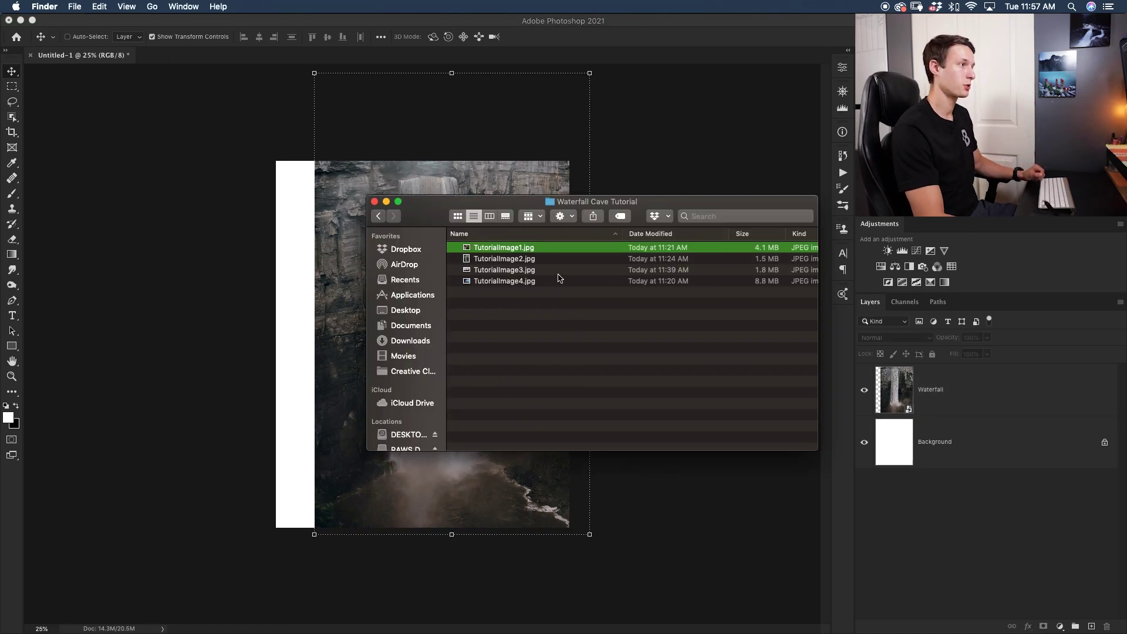
pyautogui.moveTo(525, 252); pyautogui.dragTo(373, 480)
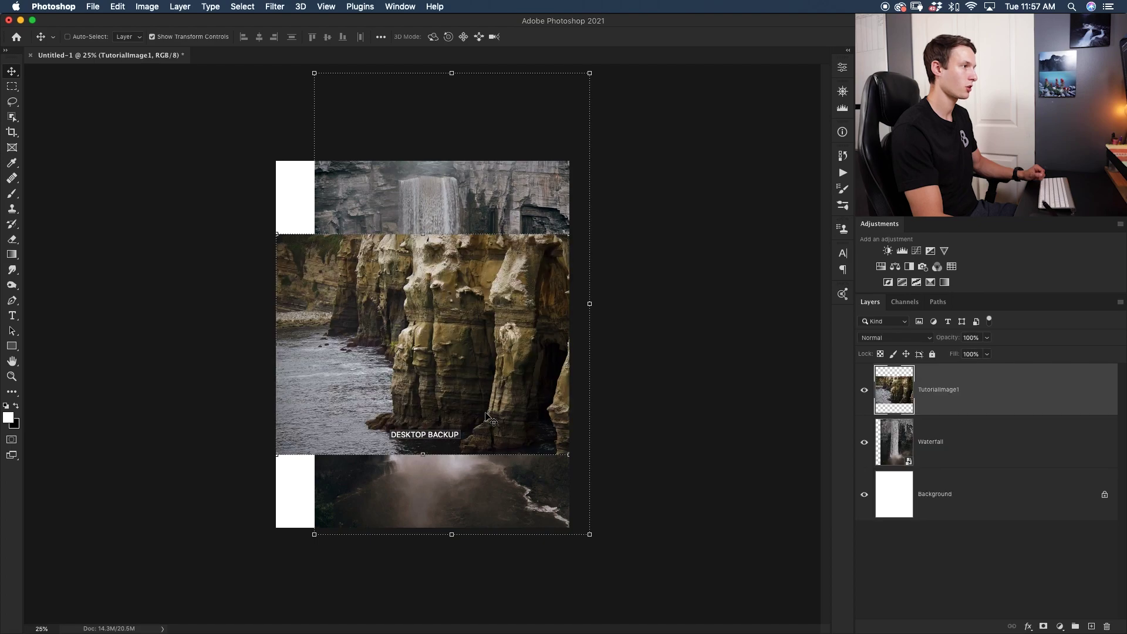
pyautogui.press('super+equal')
pyautogui.press('super+equal')
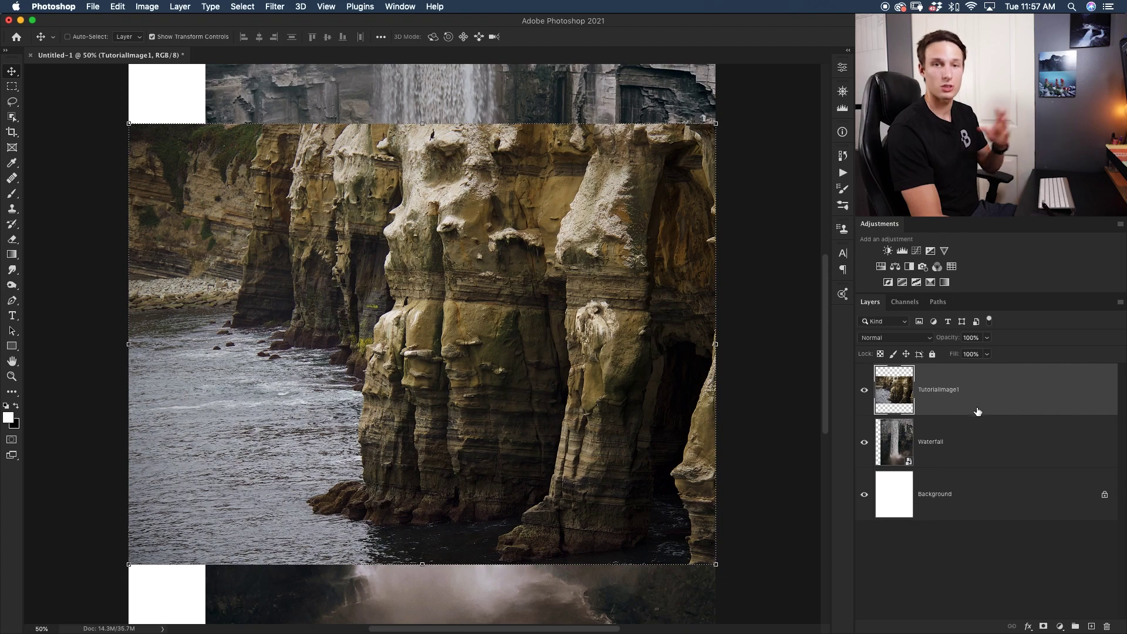
# Convert the TutorialImage1 layer to a smart object and rename it as Cliff Wall
pyautogui.rightClick(1007, 392)
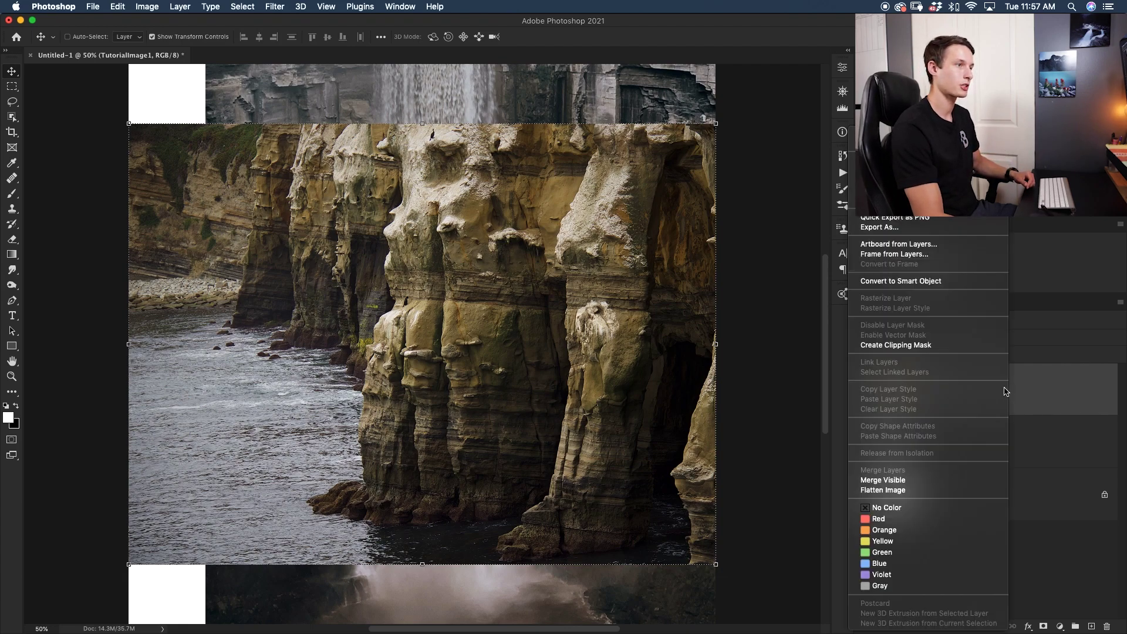
pyautogui.click(923, 282)
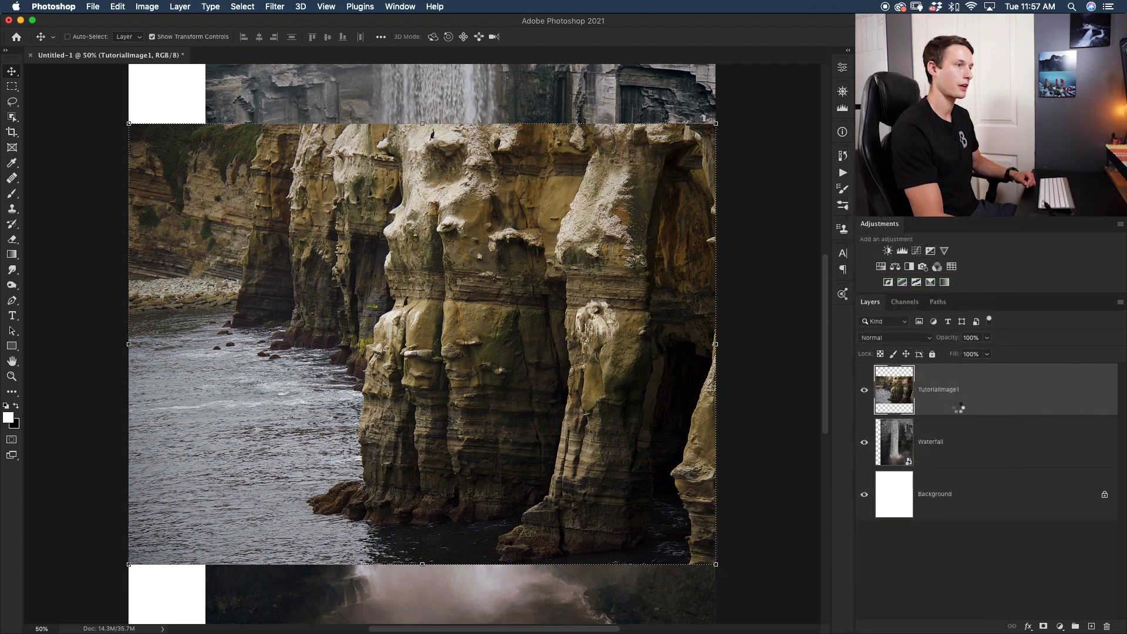
pyautogui.doubleClick(940, 390)
pyautogui.write('Cliff Wall')
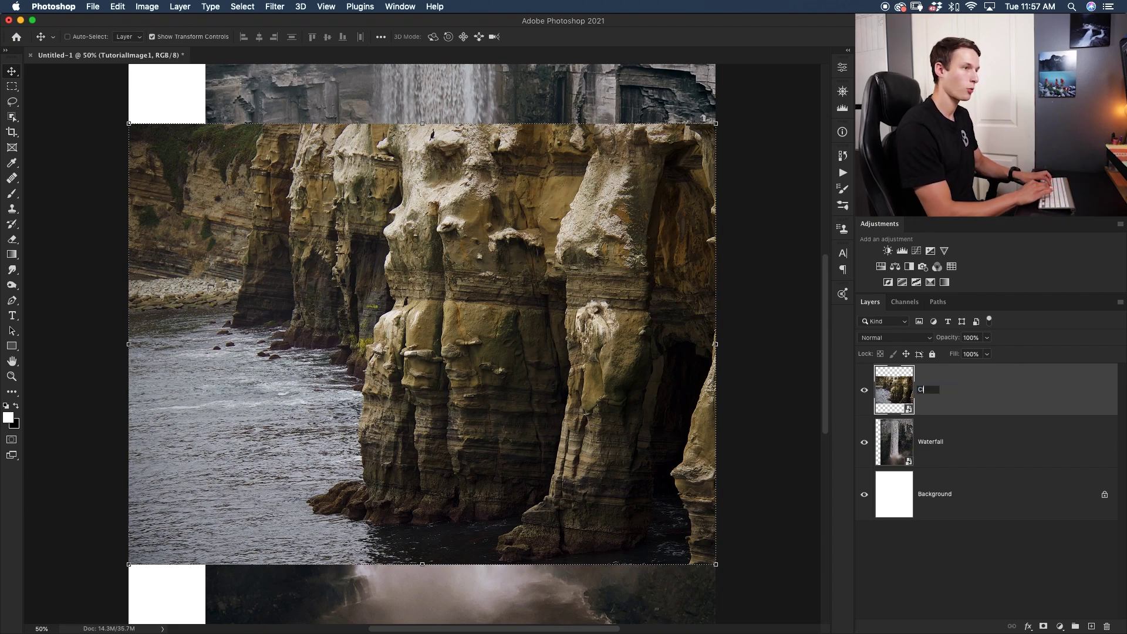
pyautogui.press('Return')
# Quick-select the sea and distant cliffs on the Cliff Wall layer and hide them with an inverted layer mask
pyautogui.click(11, 117)
pyautogui.click(54, 116)
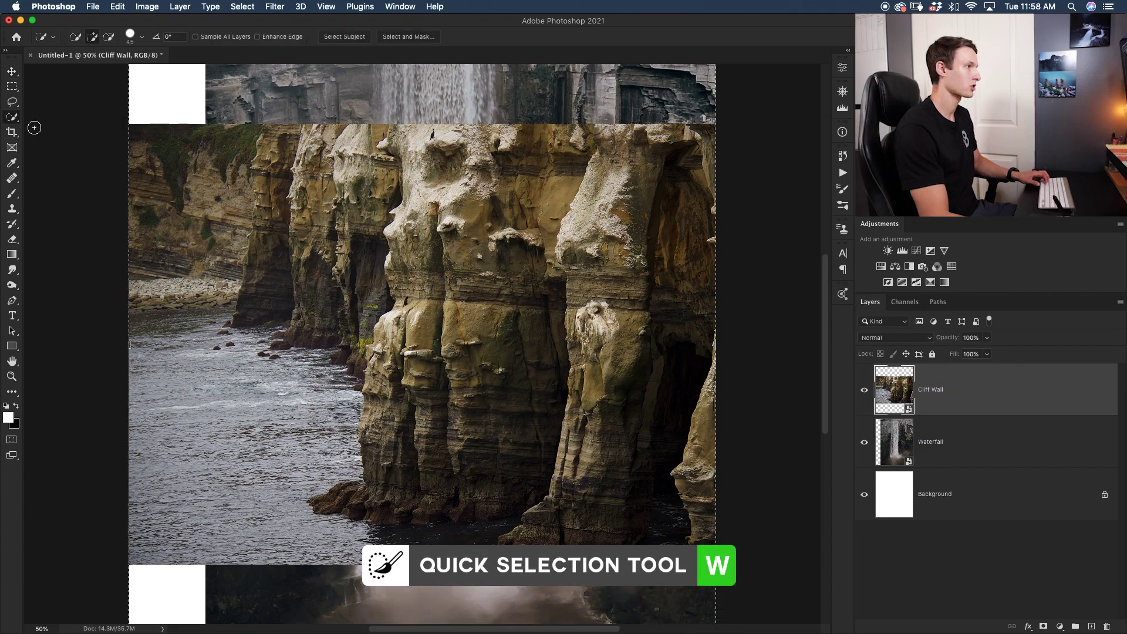
pyautogui.moveTo(364, 144)
pyautogui.mouseDown()
pyautogui.moveTo(307, 352)
pyautogui.moveTo(310, 329)
pyautogui.moveTo(325, 482)
pyautogui.moveTo(312, 348)
pyautogui.moveTo(291, 315)
pyautogui.moveTo(281, 210)
pyautogui.mouseUp()
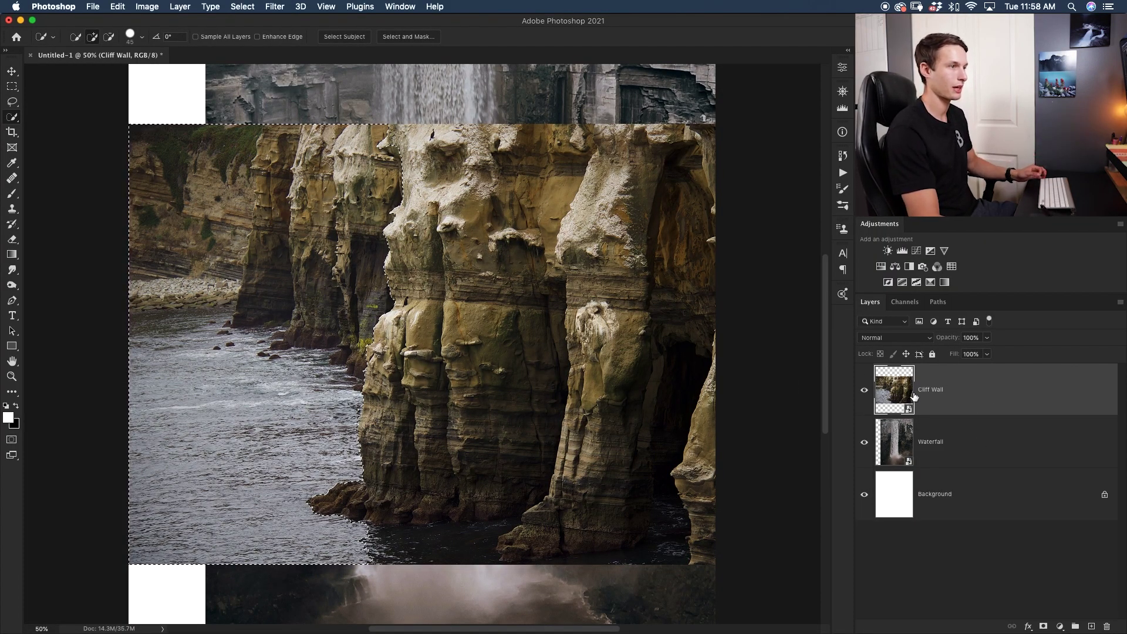
pyautogui.click(1044, 627)
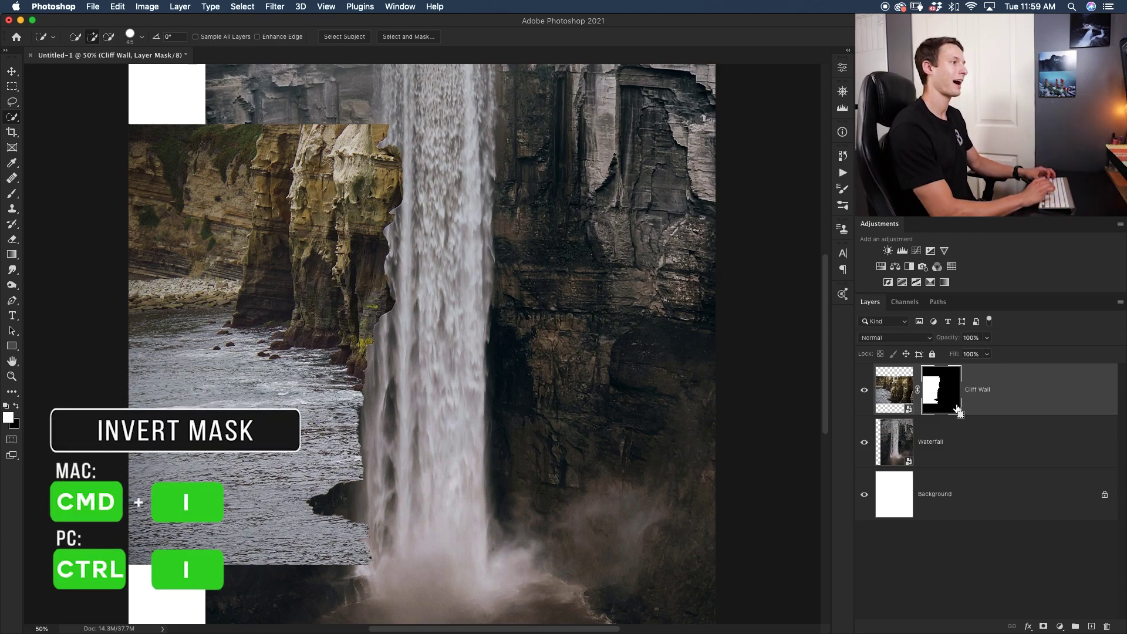
pyautogui.press('super+i')
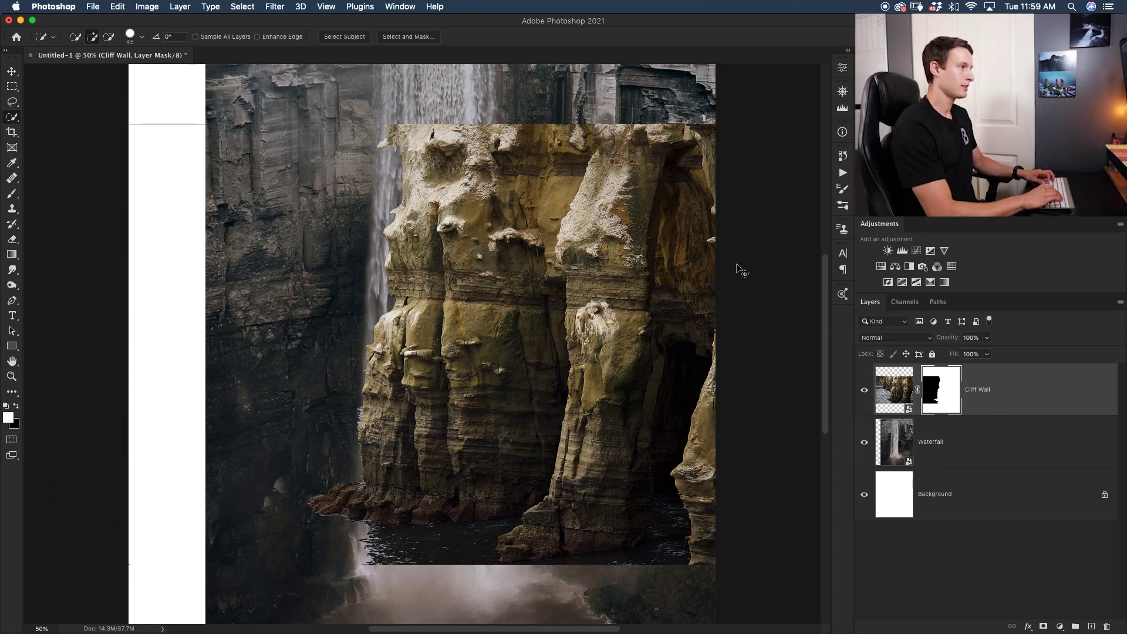
# Flip the masked Cliff Wall layer horizontally with Free Transform
pyautogui.press('super+minus')
pyautogui.press('super+minus')
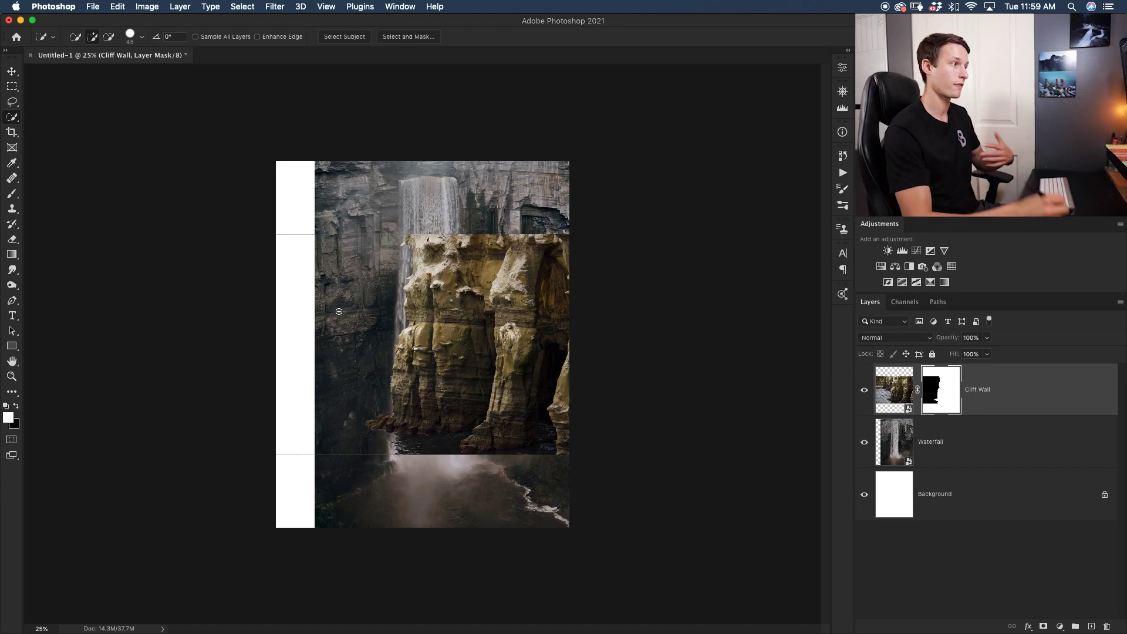
pyautogui.press('super+t')
pyautogui.rightClick(490, 320)
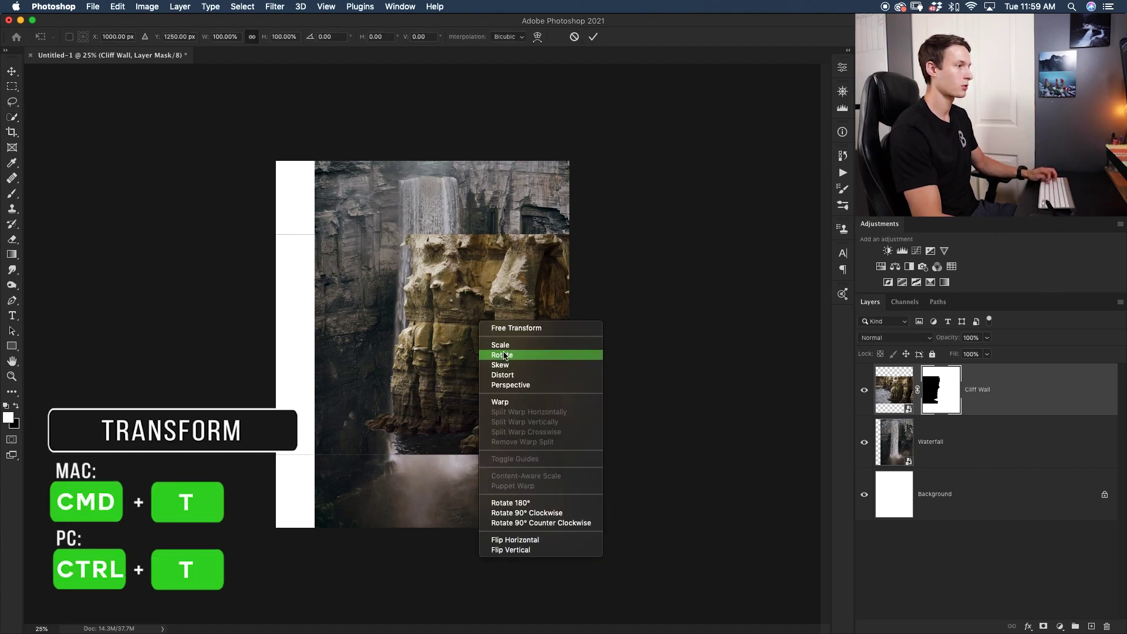
pyautogui.click(546, 541)
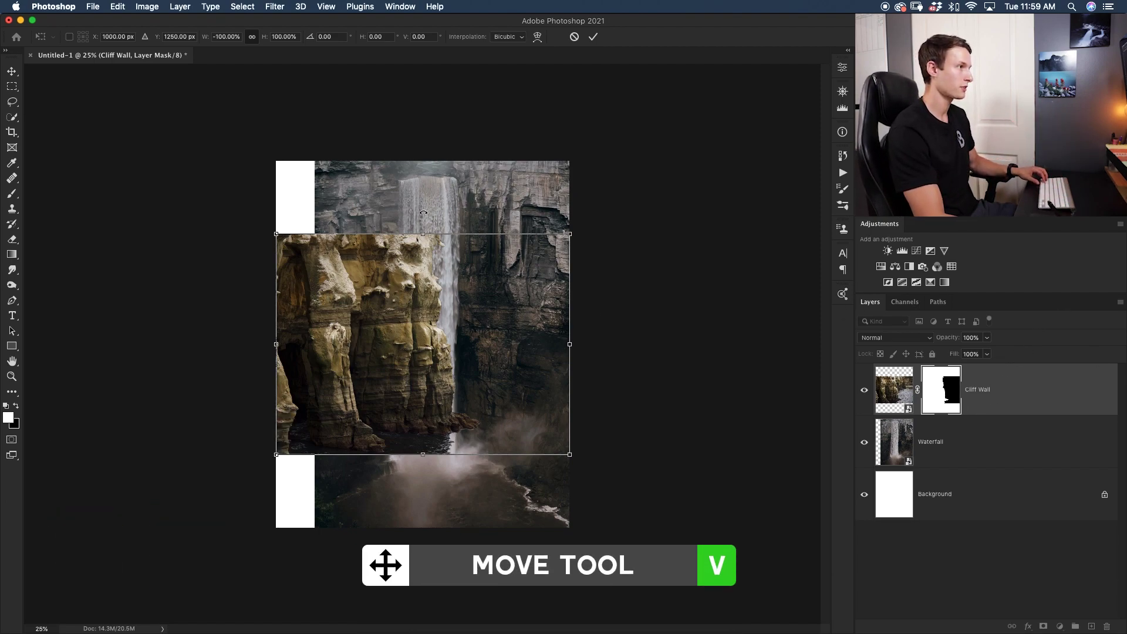
# Stretch the cliff wall past the canvas's full height, narrow it to about 76% width, and fit it along the canvas's left edge
pyautogui.moveTo(426, 233); pyautogui.dragTo(423, 154)
pyautogui.moveTo(423, 453); pyautogui.dragTo(366, 449)
pyautogui.press('Return')
pyautogui.moveTo(505, 357); pyautogui.dragTo(458, 352)
pyautogui.moveTo(211, 358); pyautogui.dragTo(222, 356)
pyautogui.moveTo(456, 354); pyautogui.dragTo(447, 354)
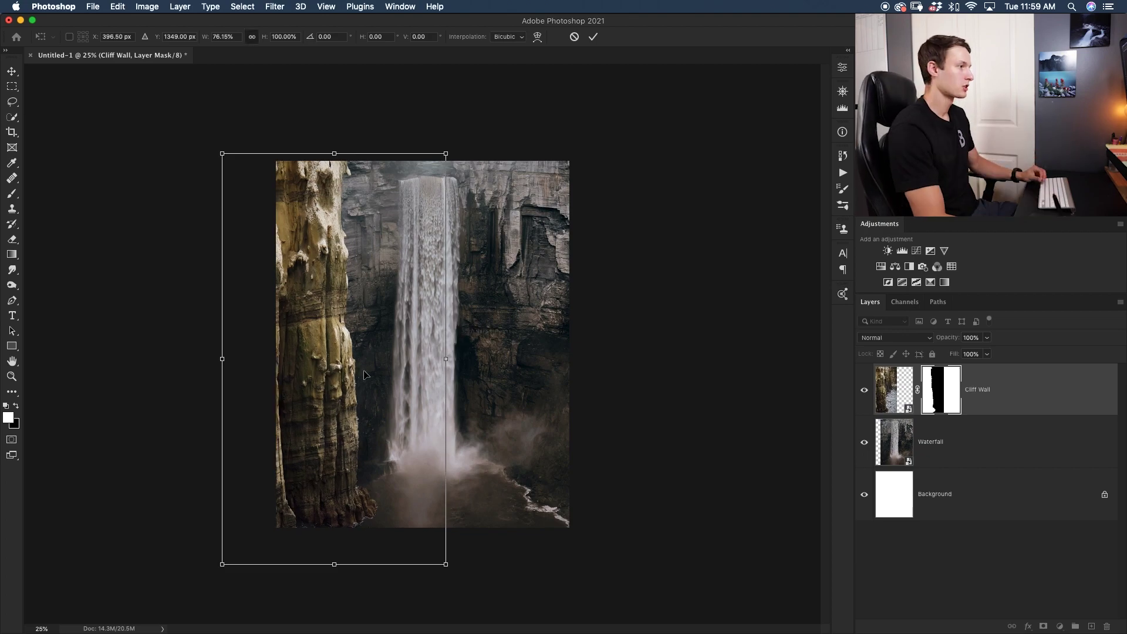
pyautogui.click(592, 36)
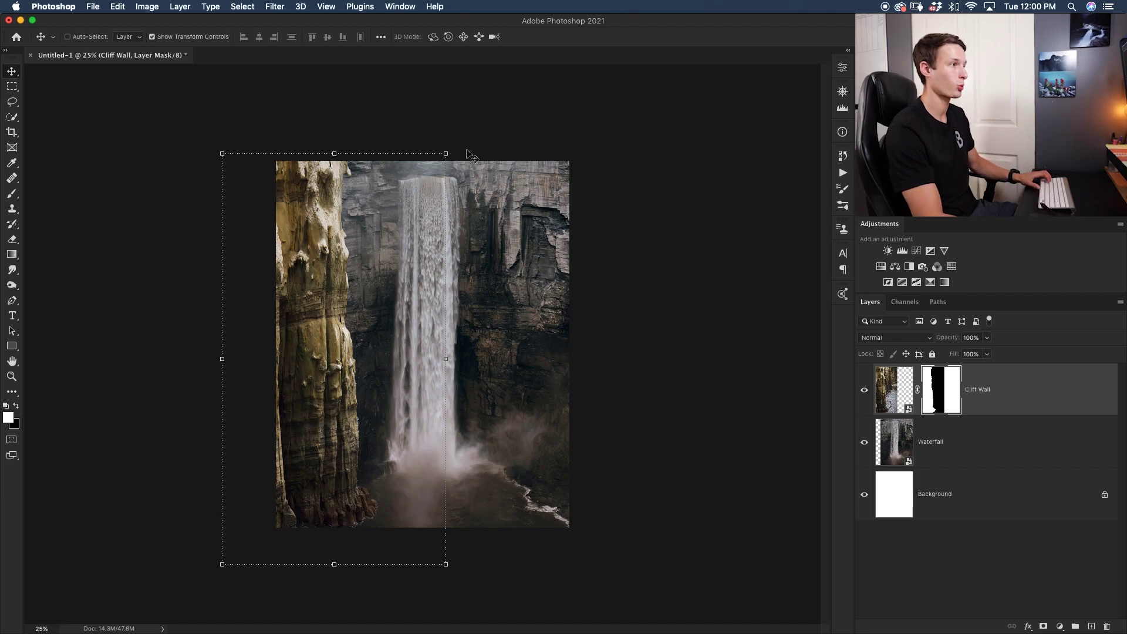
# Bring in TutorialImage4.jpg and mask it with a Quick Selection so only the dark overhanging cave rock remains
pyautogui.press('super+Tab')
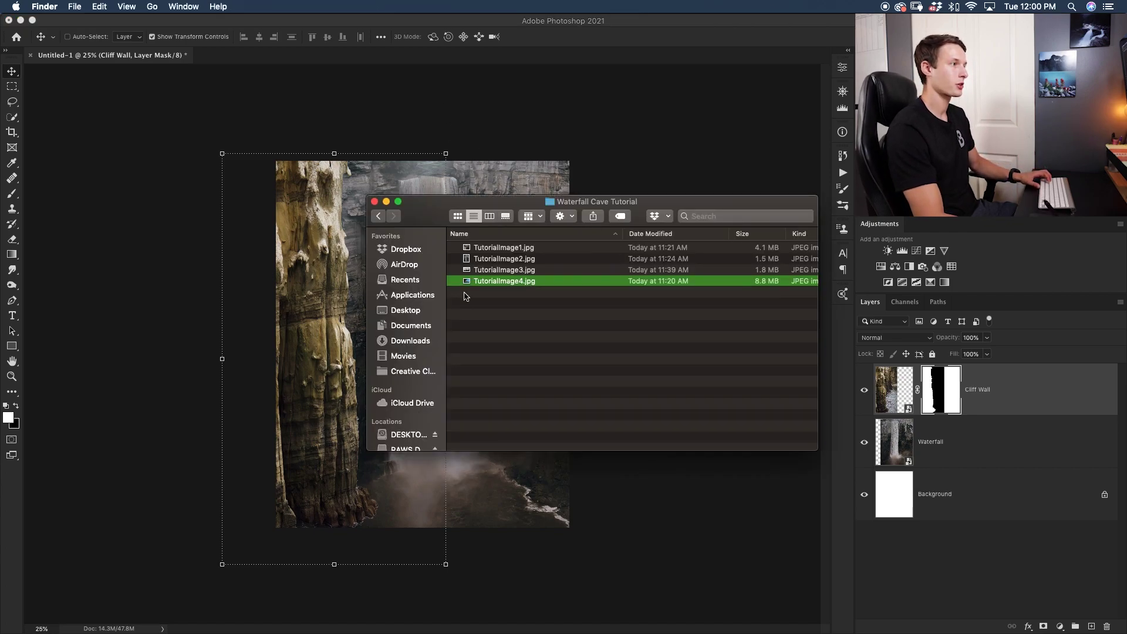
pyautogui.moveTo(517, 283); pyautogui.dragTo(396, 480)
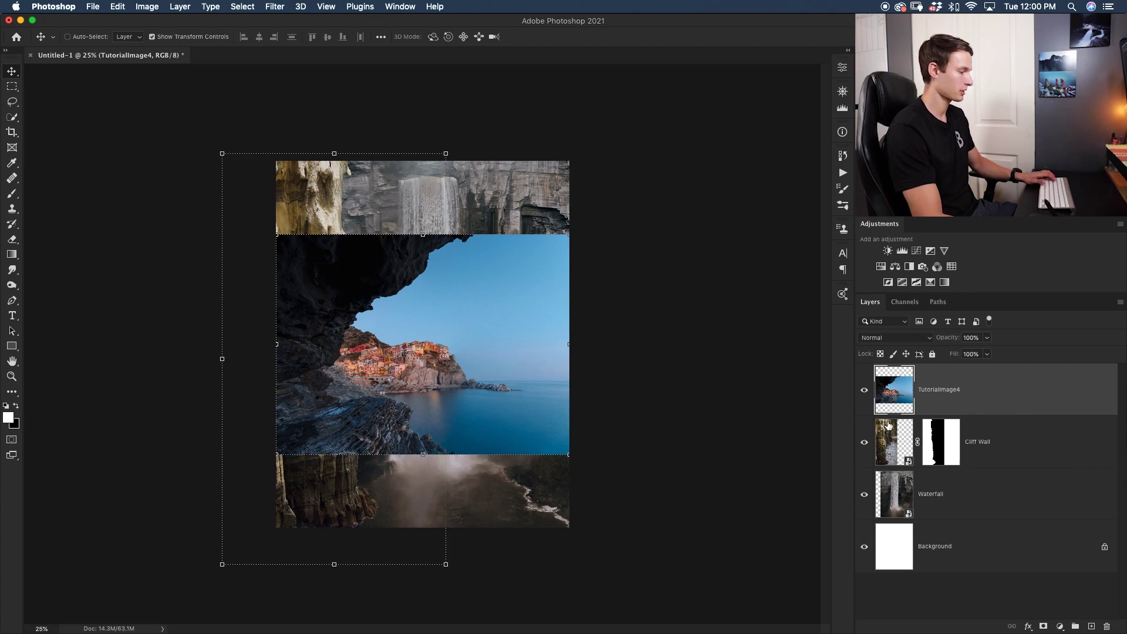
pyautogui.press('w')
pyautogui.press('super+equal')
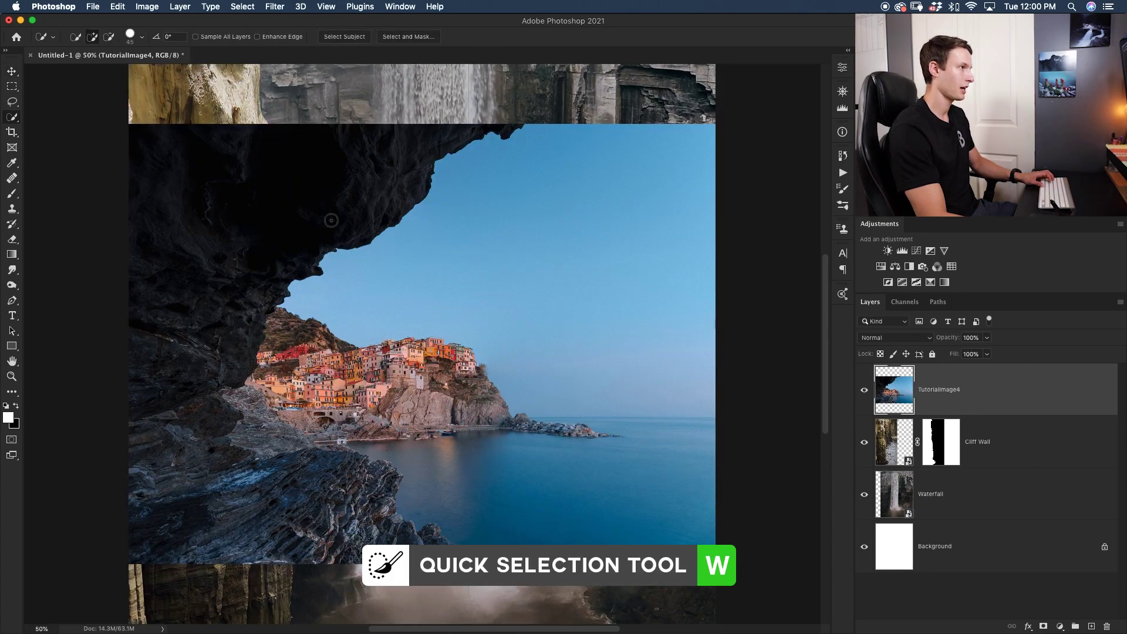
pyautogui.moveTo(392, 159); pyautogui.dragTo(253, 239)
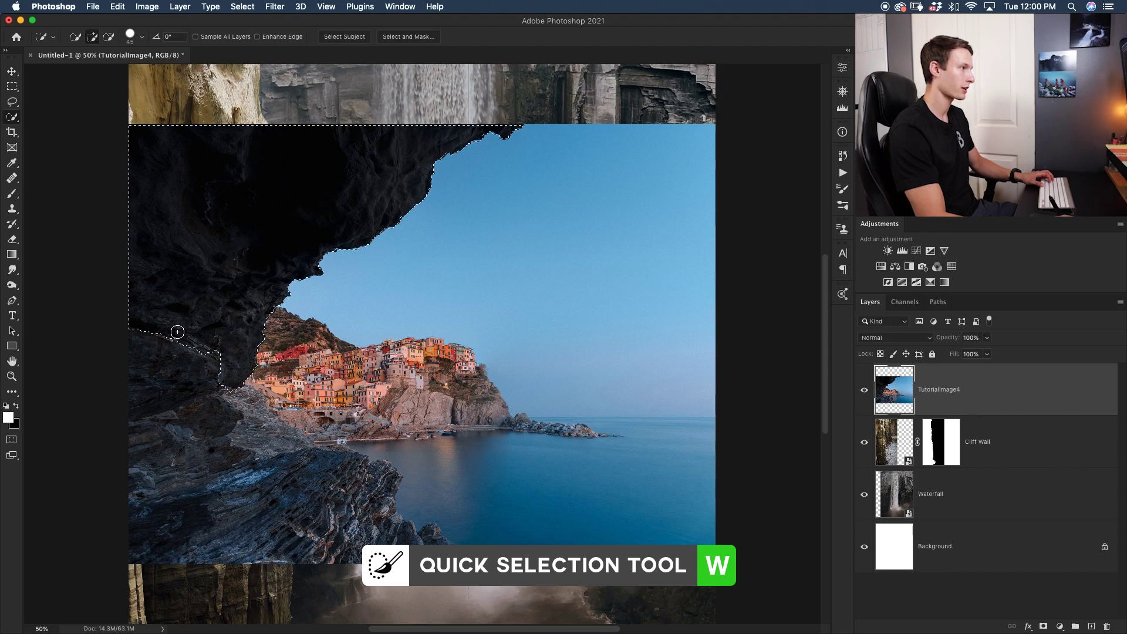
pyautogui.moveTo(142, 376); pyautogui.dragTo(186, 285)
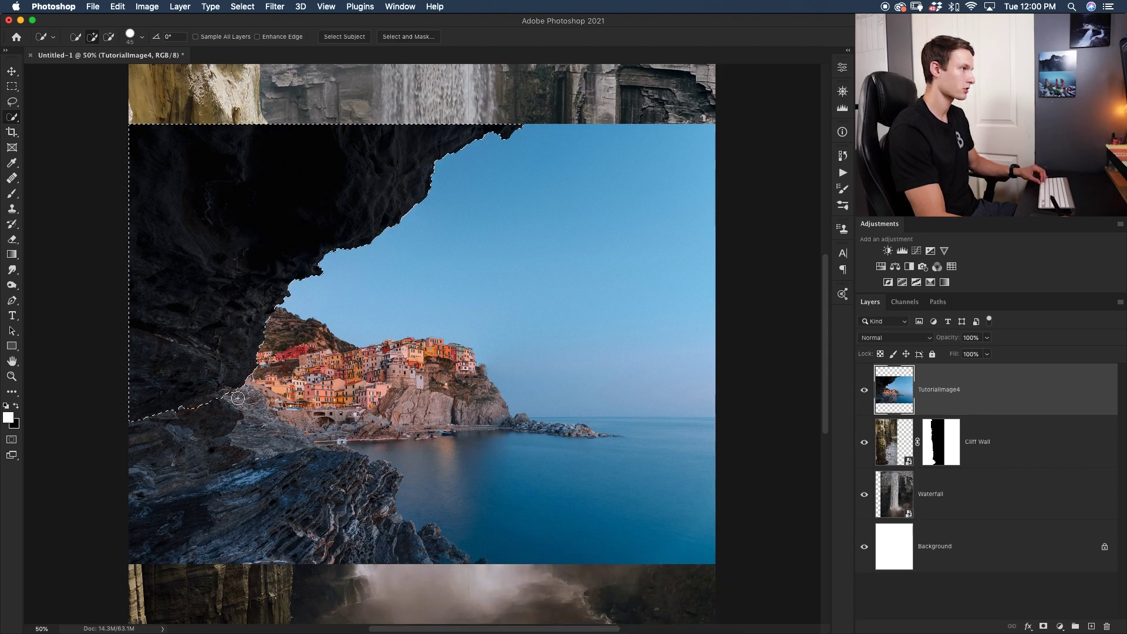
pyautogui.click(1042, 627)
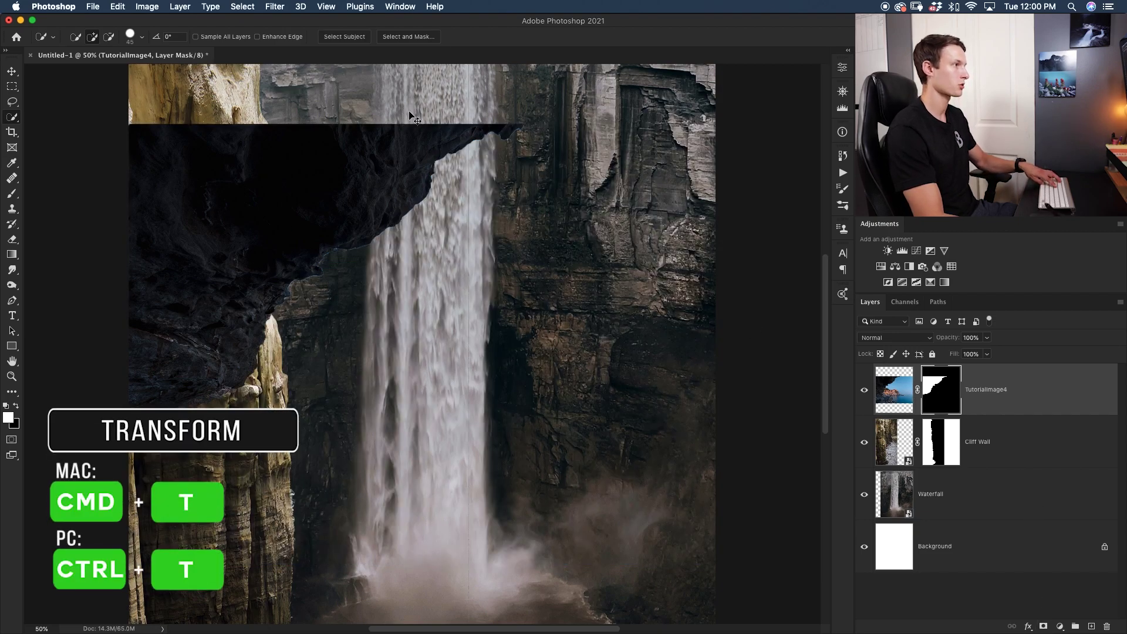
# Flip the masked TutorialImage4 cave rock horizontally with Free Transform
pyautogui.press('super+t')
pyautogui.rightClick(302, 223)
pyautogui.click(361, 440)
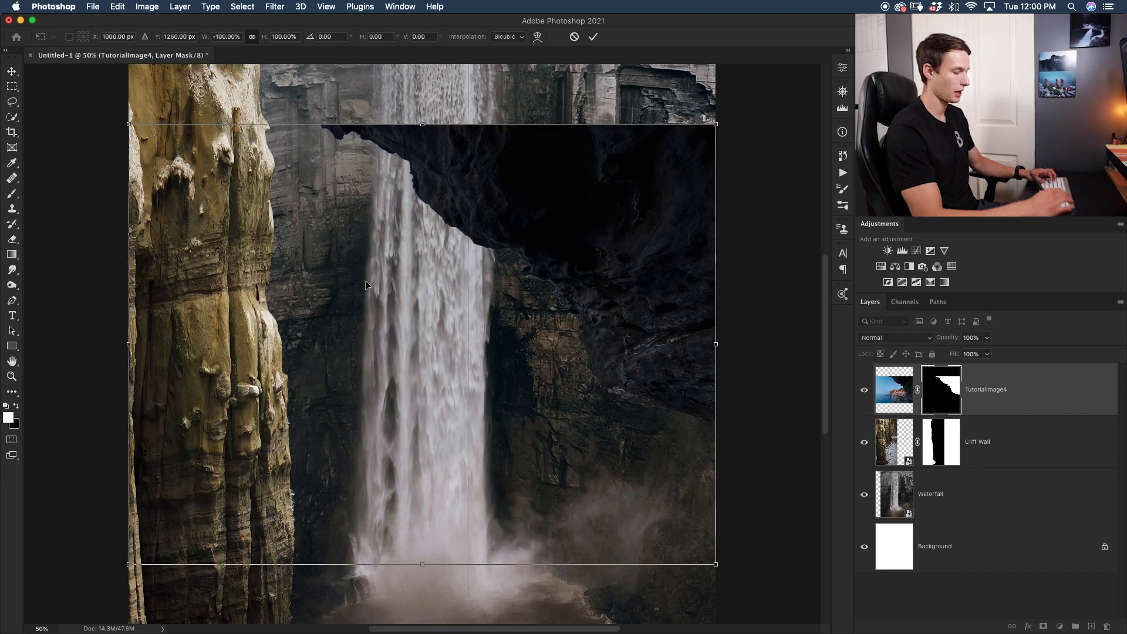
# Move the cave rock up into the canvas's upper-right corner and stretch it downward and outward to frame the waterfall
pyautogui.press('super+minus')
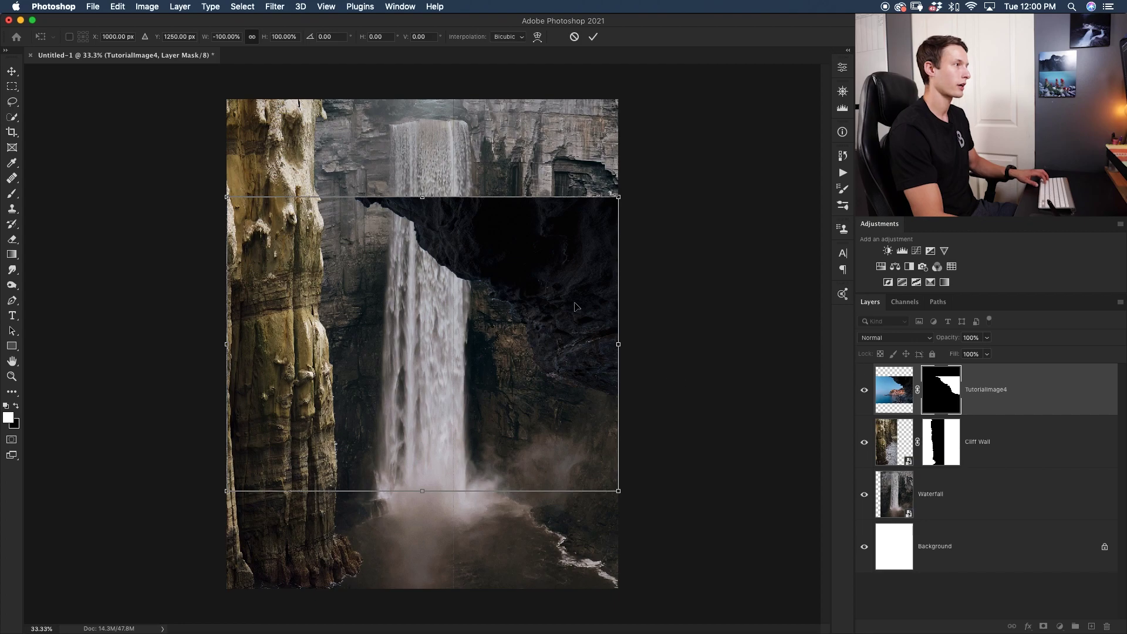
pyautogui.moveTo(551, 324); pyautogui.dragTo(573, 227)
pyautogui.moveTo(422, 396); pyautogui.dragTo(422, 493)
pyautogui.moveTo(601, 364); pyautogui.dragTo(640, 364)
pyautogui.moveTo(463, 494); pyautogui.dragTo(462, 510)
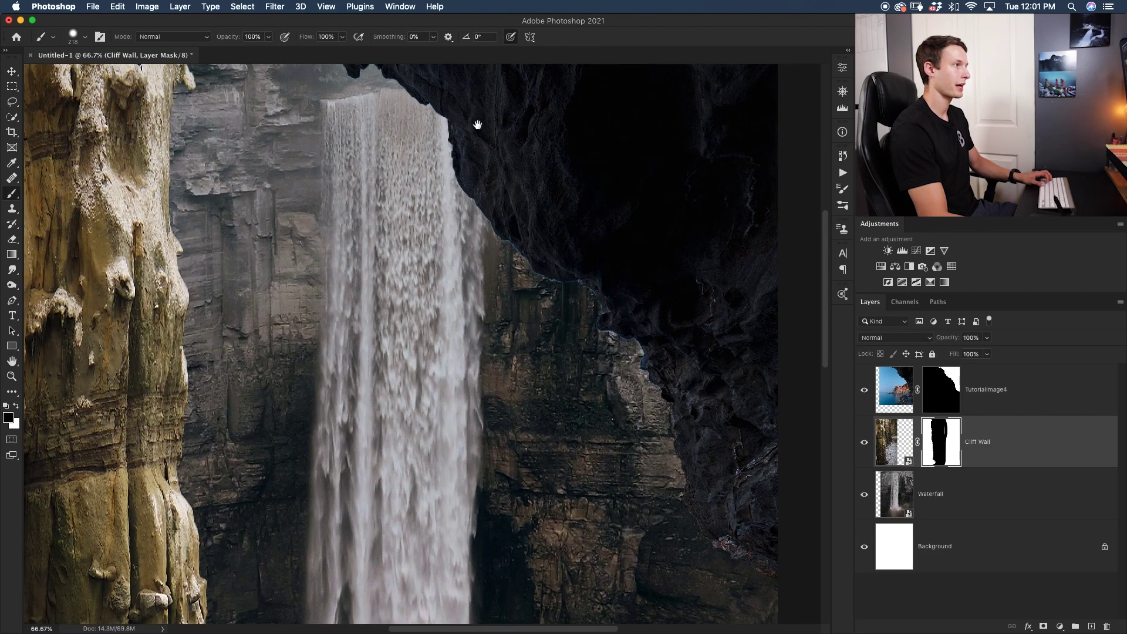
# Refine the TutorialImage4 mask in Select and Mask: Smooth 5, Feather 0.7 px, Contrast 13%, Shift Edge -45%, output to a new layer with layer mask
pyautogui.moveTo(478, 125); pyautogui.dragTo(487, 203)
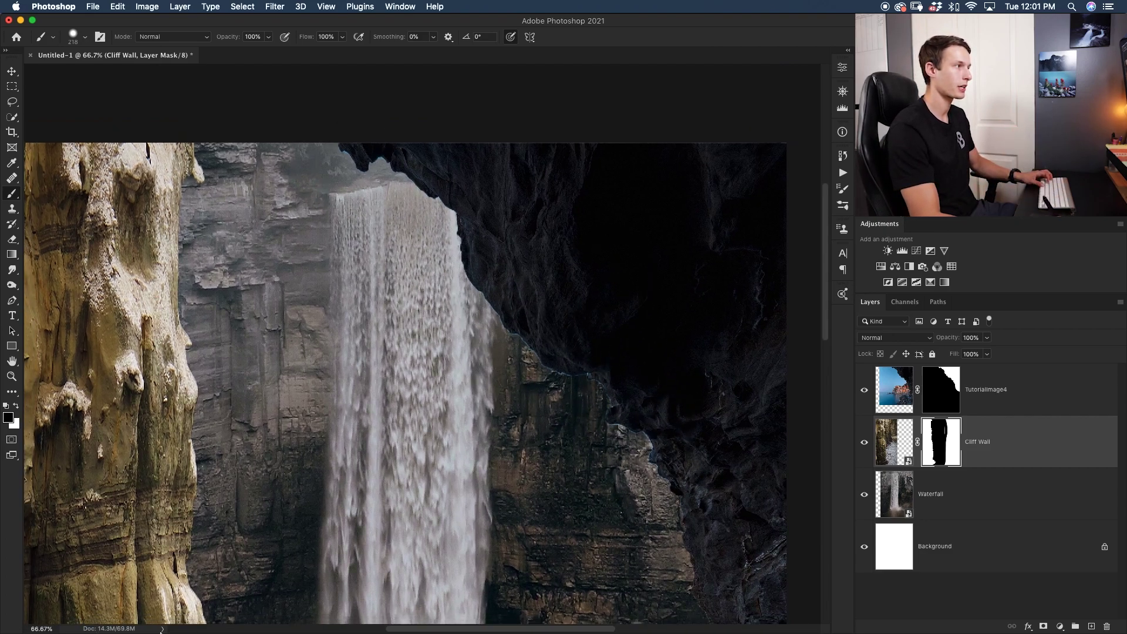
pyautogui.moveTo(545, 480); pyautogui.dragTo(503, 403)
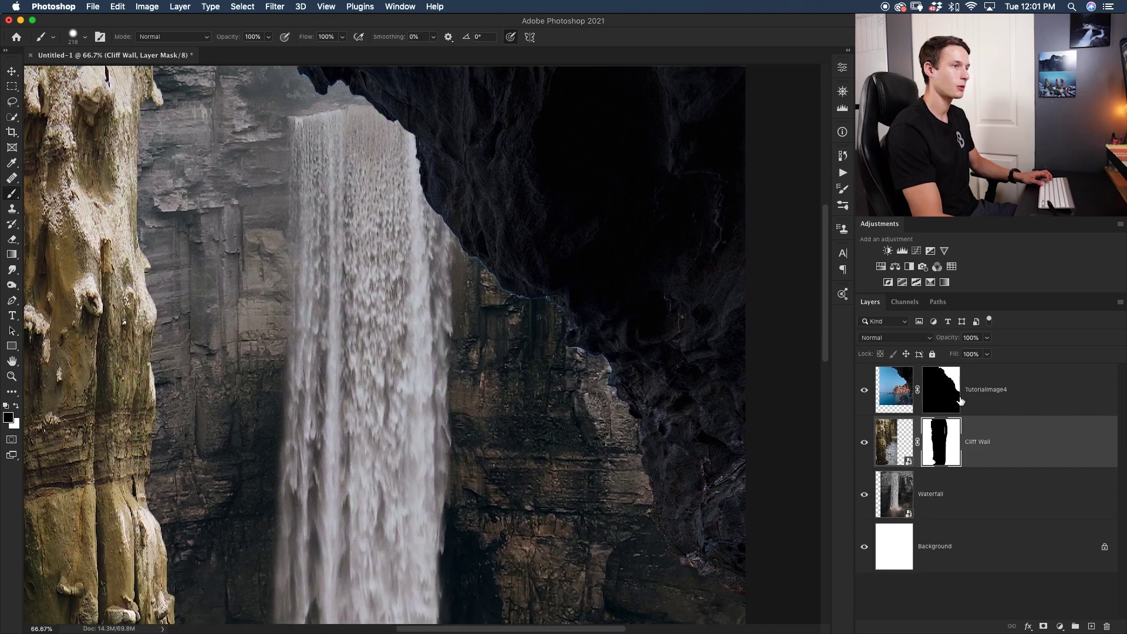
pyautogui.click(955, 411)
pyautogui.press('super+alt+r')
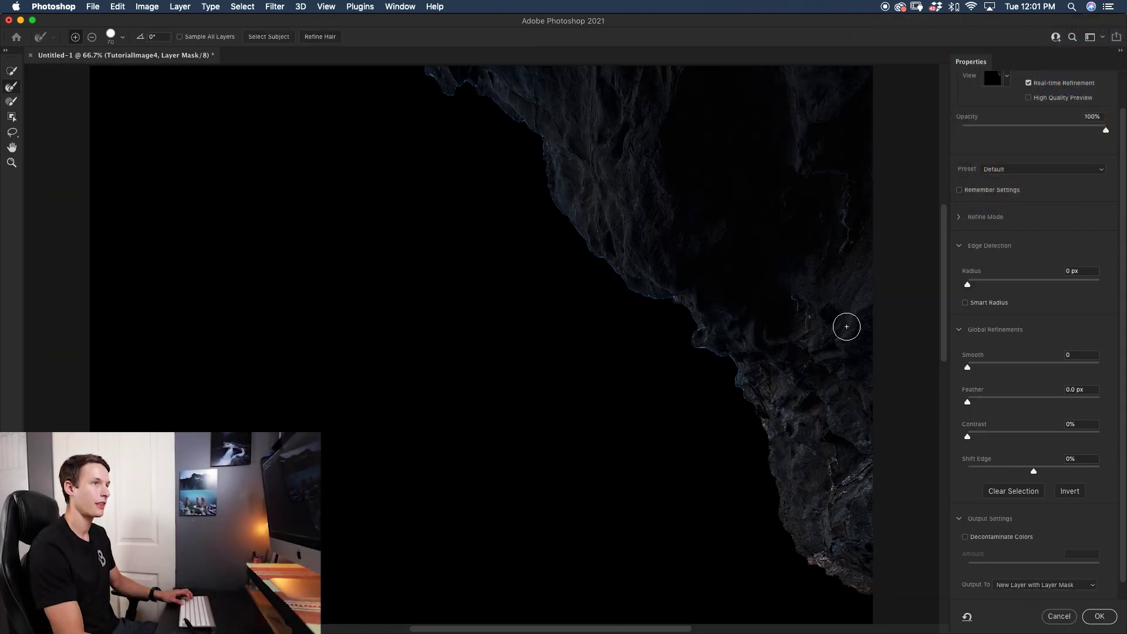
pyautogui.scroll(2, 1001, 122)
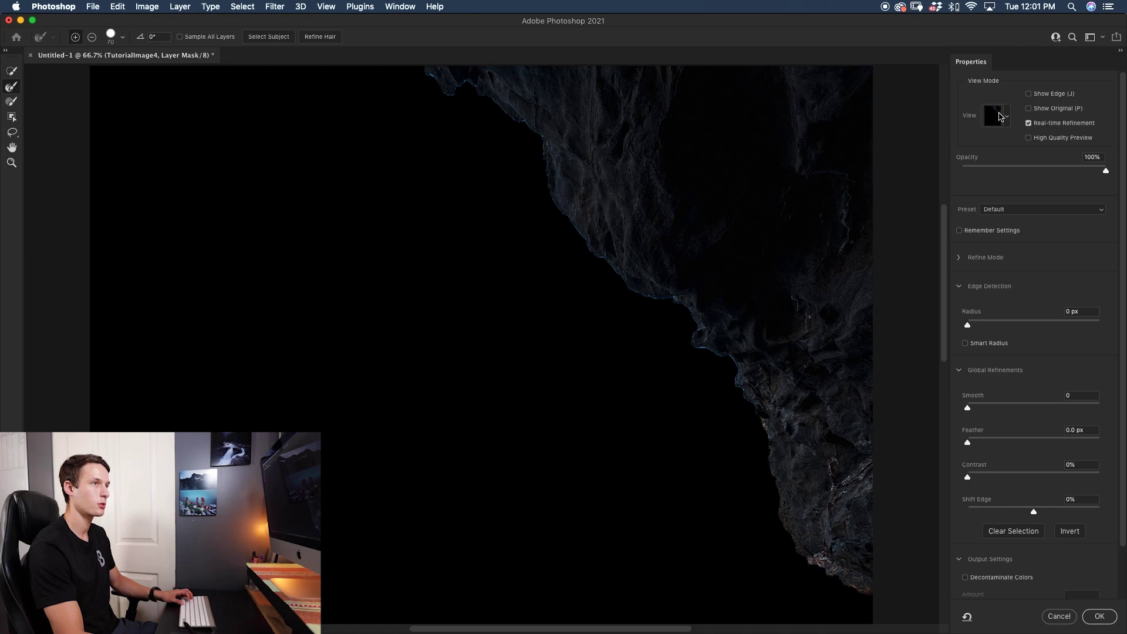
pyautogui.click(1008, 125)
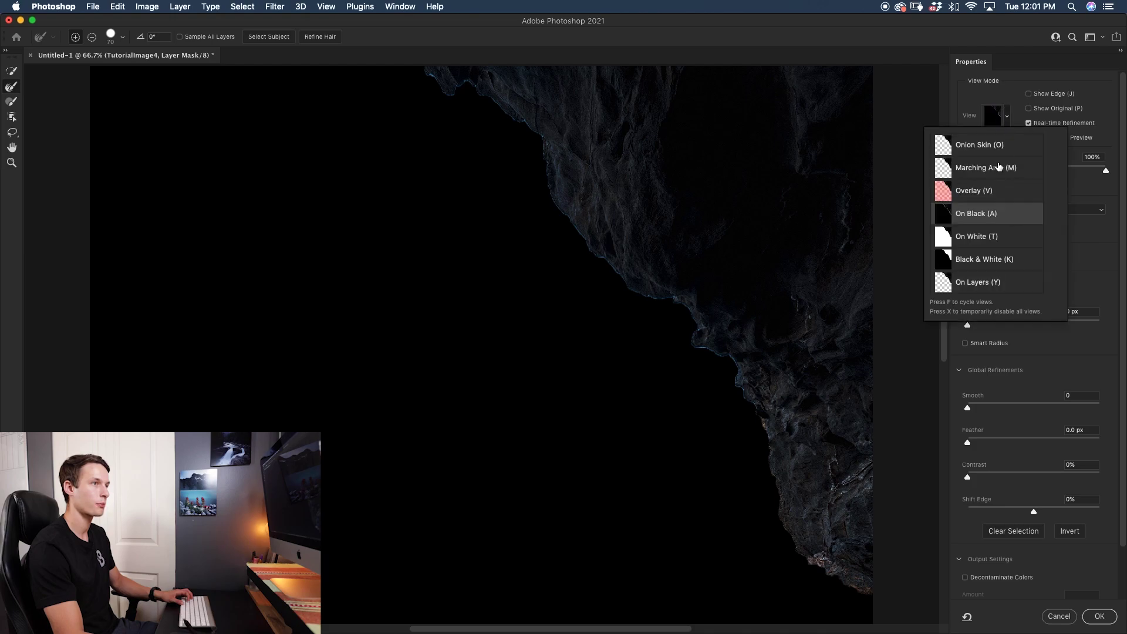
pyautogui.click(1091, 205)
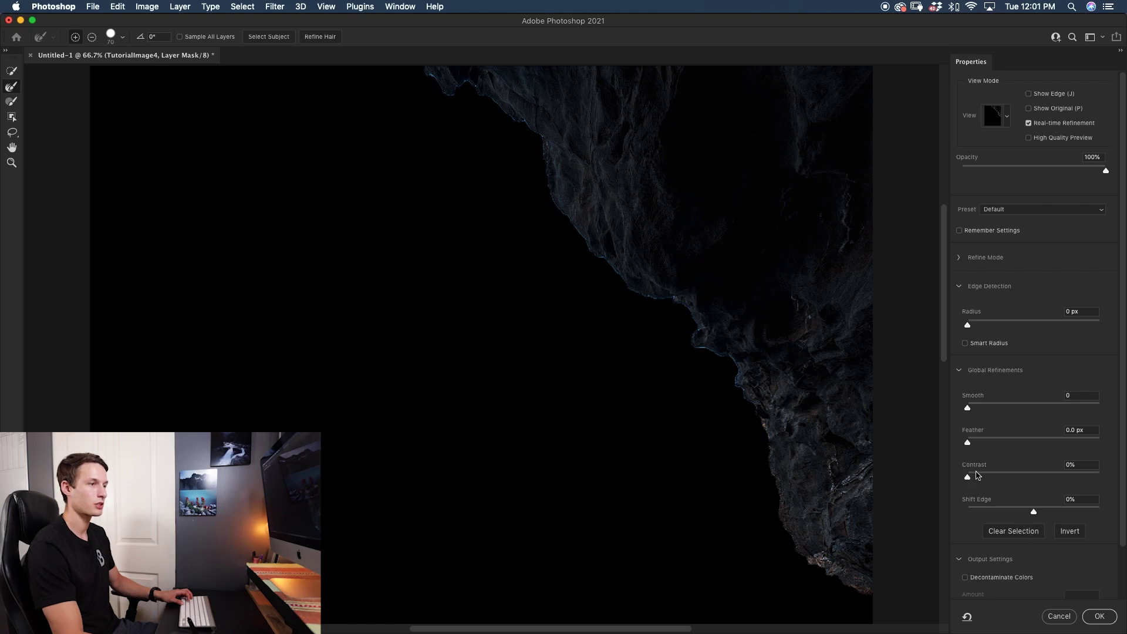
pyautogui.moveTo(1016, 514); pyautogui.dragTo(1002, 514)
pyautogui.hscroll(5, 513, 352)
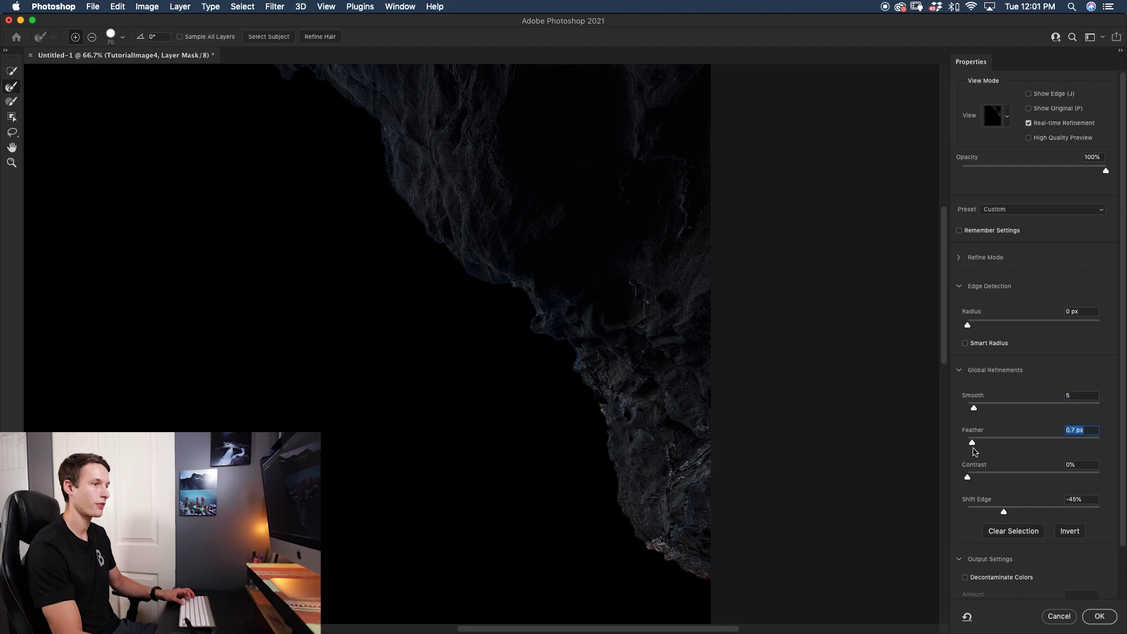
pyautogui.moveTo(655, 383)
pyautogui.mouseDown()
pyautogui.moveTo(728, 475)
pyautogui.moveTo(695, 427)
pyautogui.mouseUp()
pyautogui.moveTo(725, 563); pyautogui.dragTo(651, 416)
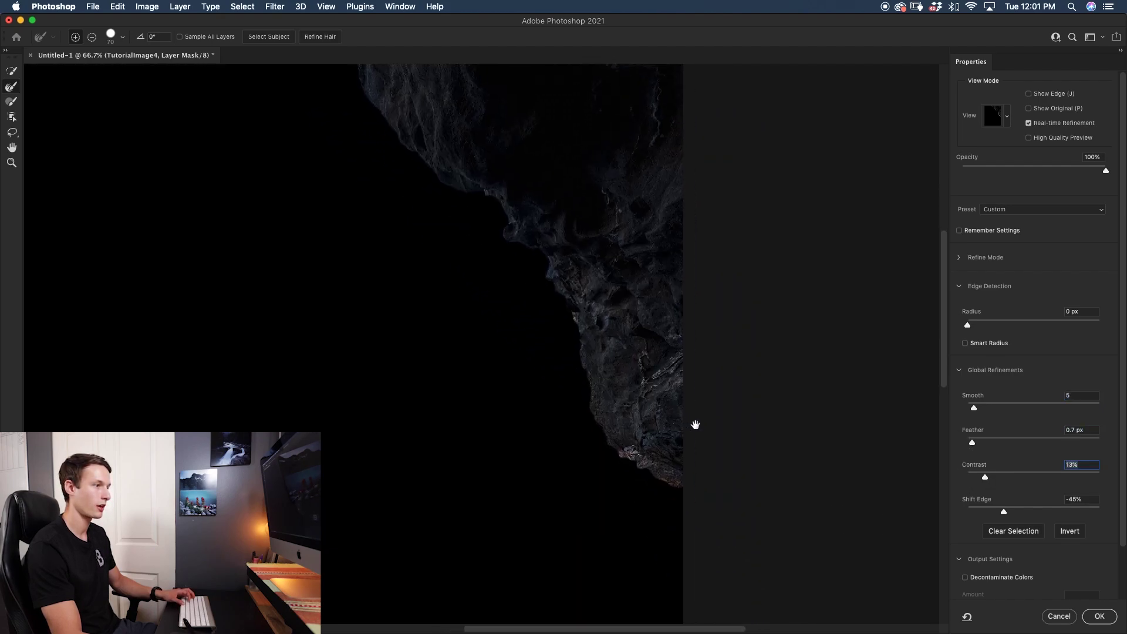
pyautogui.scroll(-3, 1051, 550)
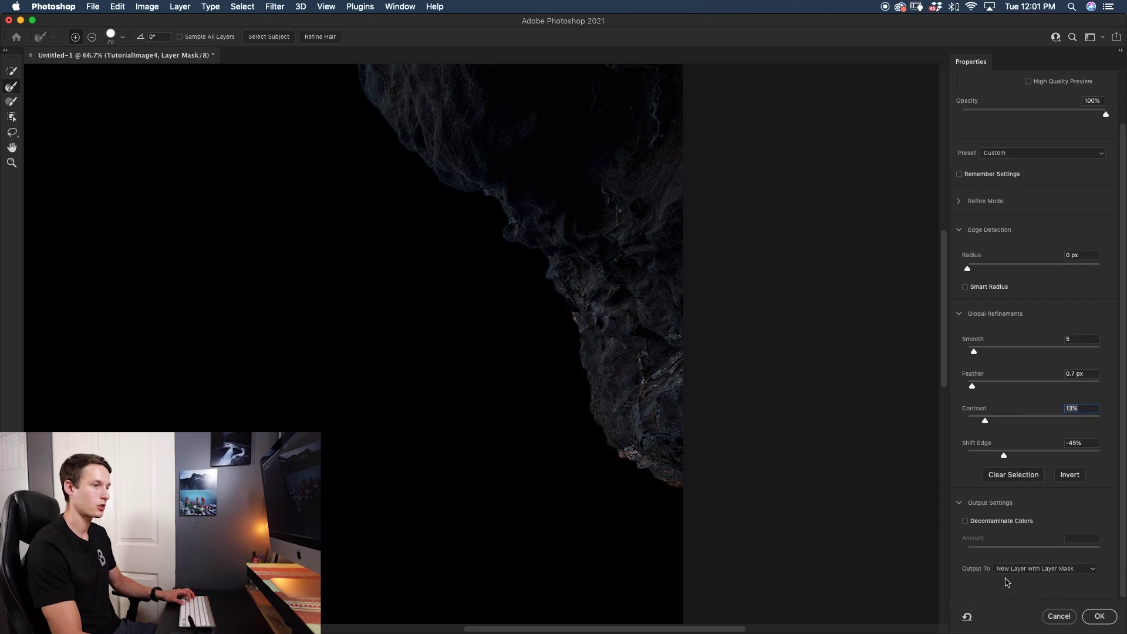
pyautogui.click(1099, 617)
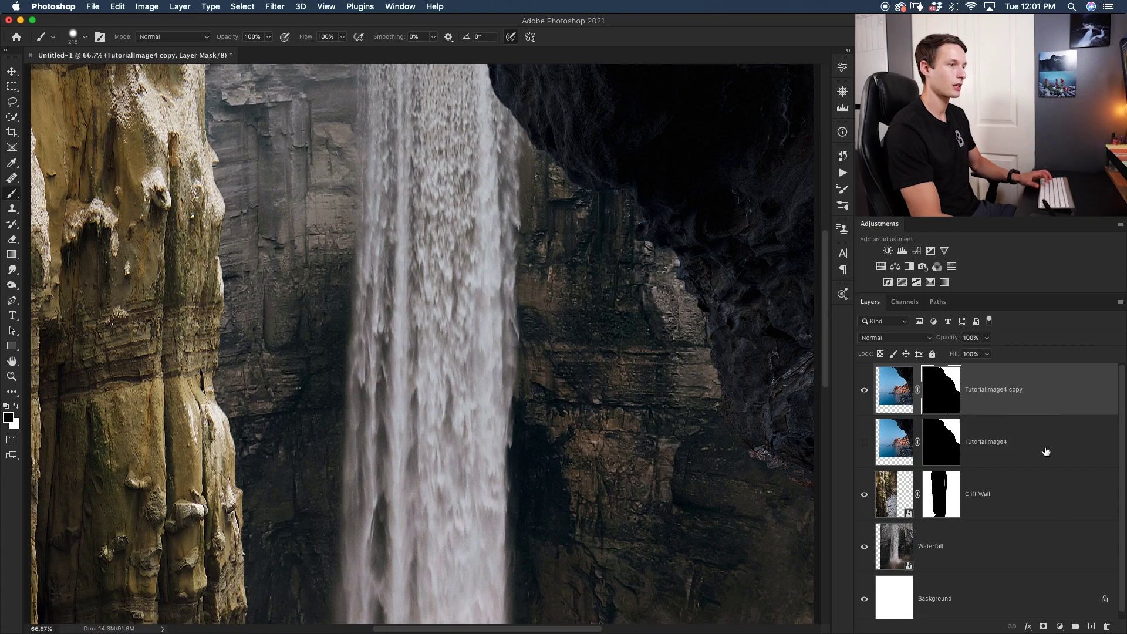
# Delete the original TutorialImage4 layer and rename the refined copy "Cliff Roof"
pyautogui.click(998, 439)
pyautogui.press('Delete')
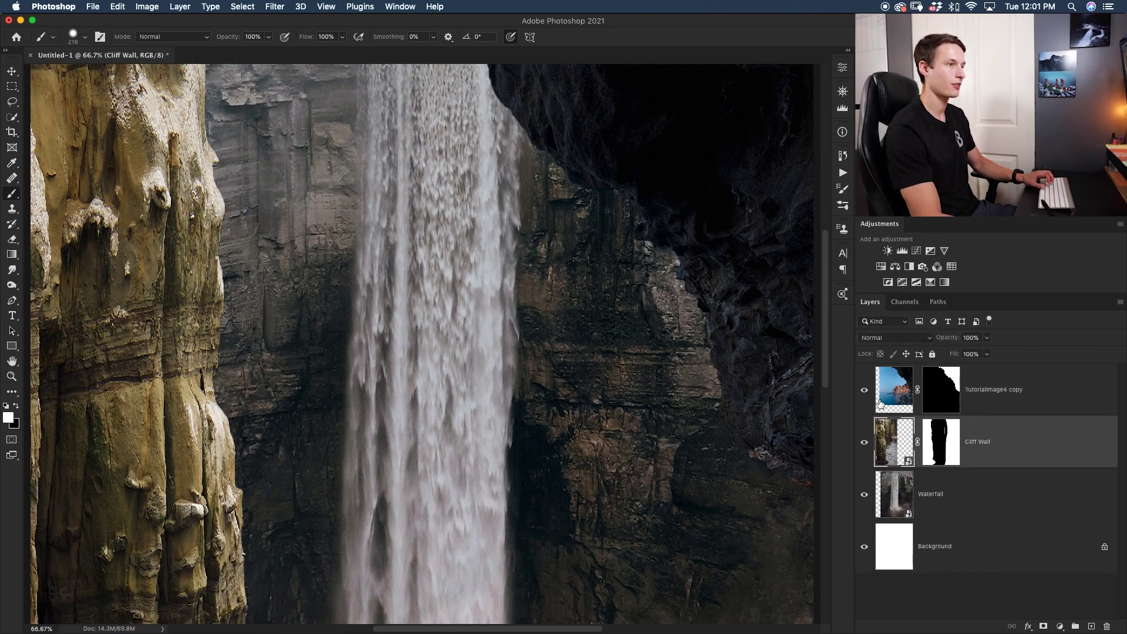
pyautogui.doubleClick(996, 390)
pyautogui.write('Cliff Roof')
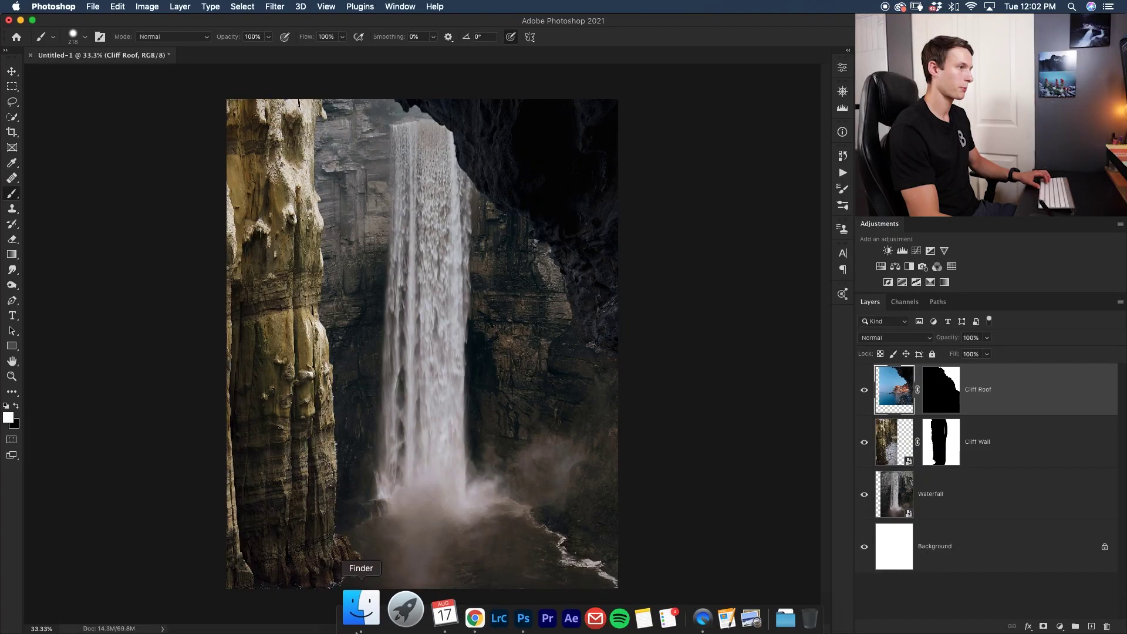
# Bring in TutorialImage3 above Cliff Roof and mask it with Object Selection so only the hiker and the rocky ground remain
pyautogui.click(385, 610)
pyautogui.moveTo(502, 270); pyautogui.dragTo(386, 471)
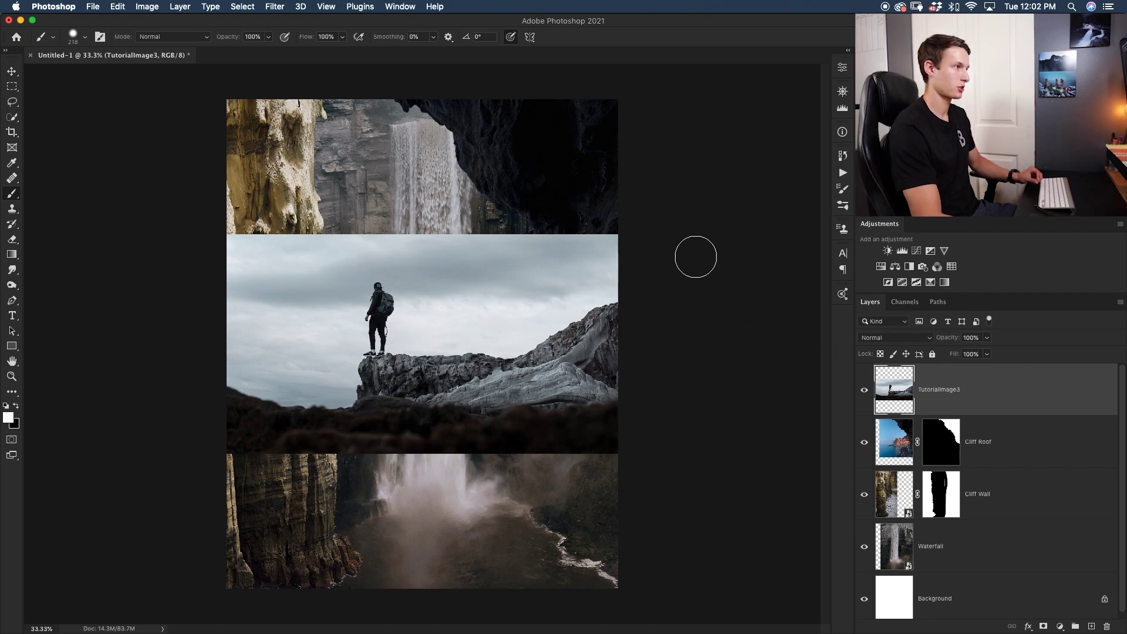
pyautogui.click(14, 119)
pyautogui.click(51, 135)
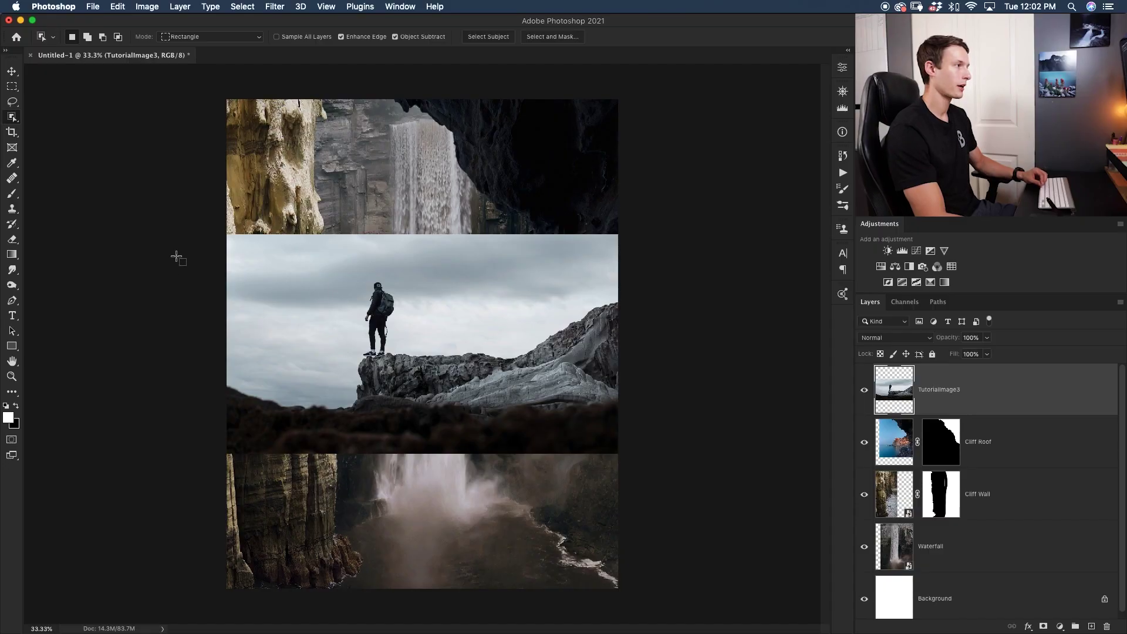
pyautogui.moveTo(222, 258); pyautogui.dragTo(616, 457)
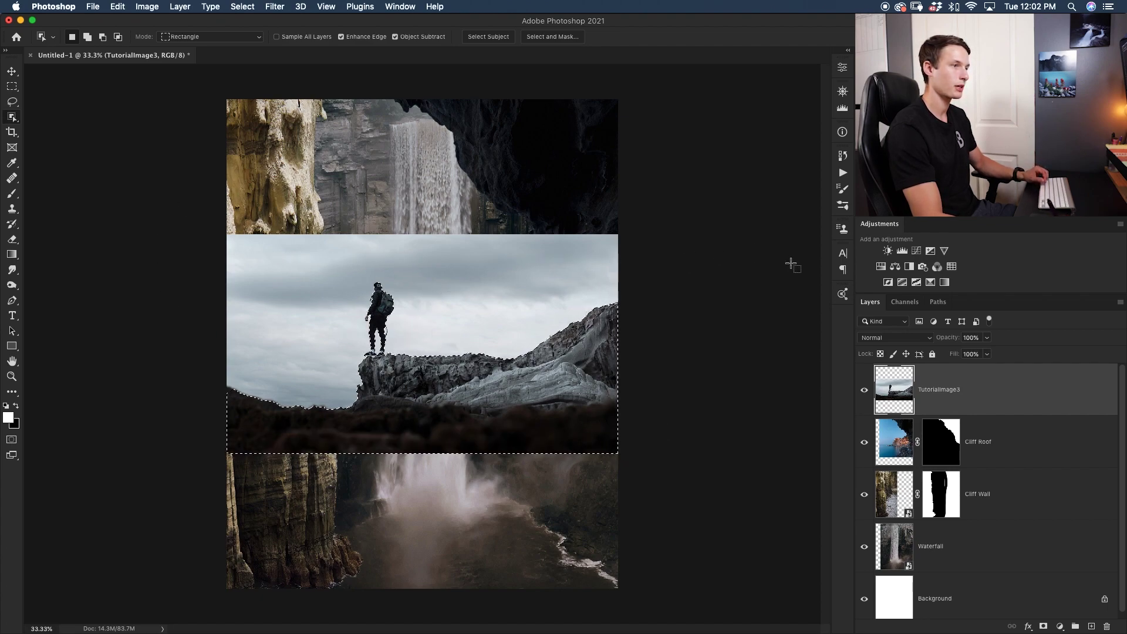
pyautogui.click(1044, 627)
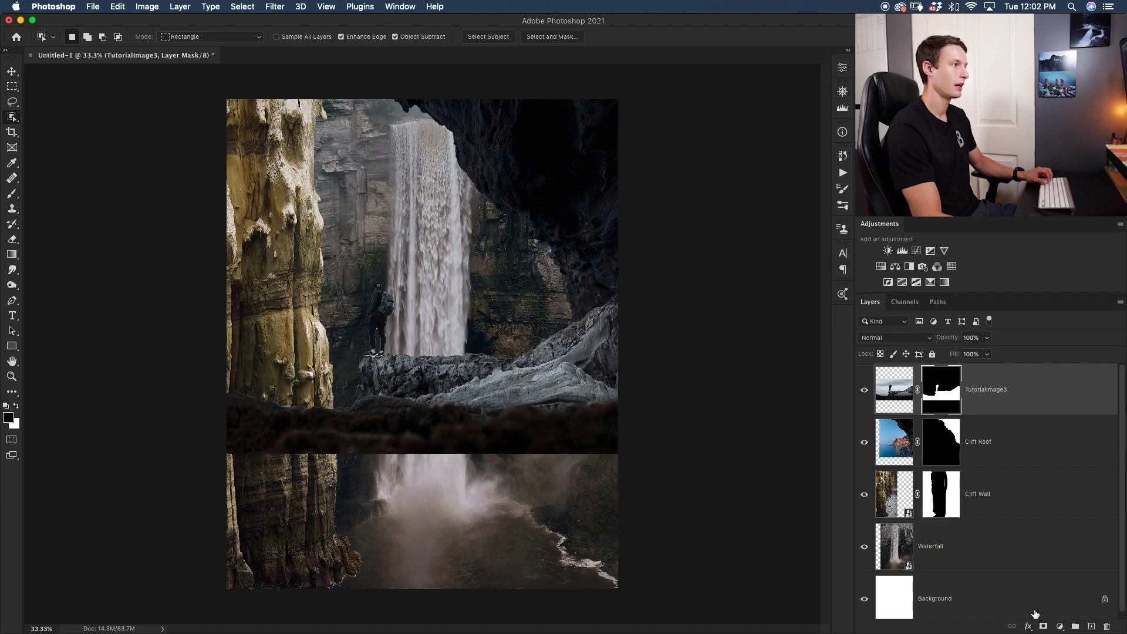
# Paint white on the TutorialImage3 mask with a small brush to restore the hiker's missing hand
pyautogui.press('super+equal')
pyautogui.press('super+equal')
pyautogui.press('super+equal')
pyautogui.press('super+equal')
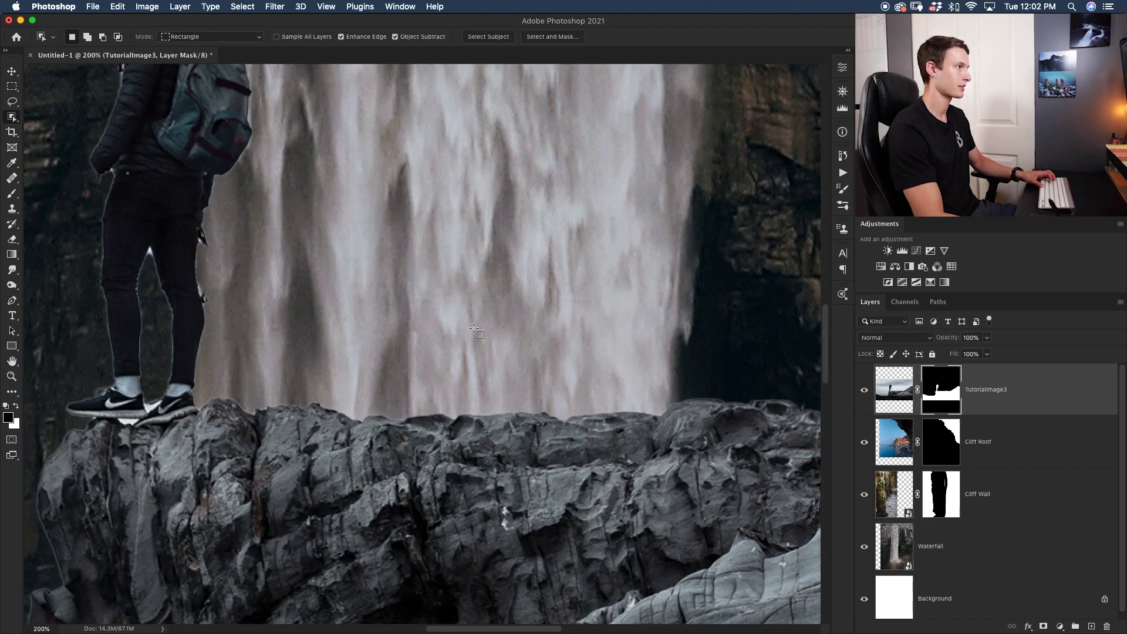
pyautogui.moveTo(372, 327); pyautogui.dragTo(562, 459)
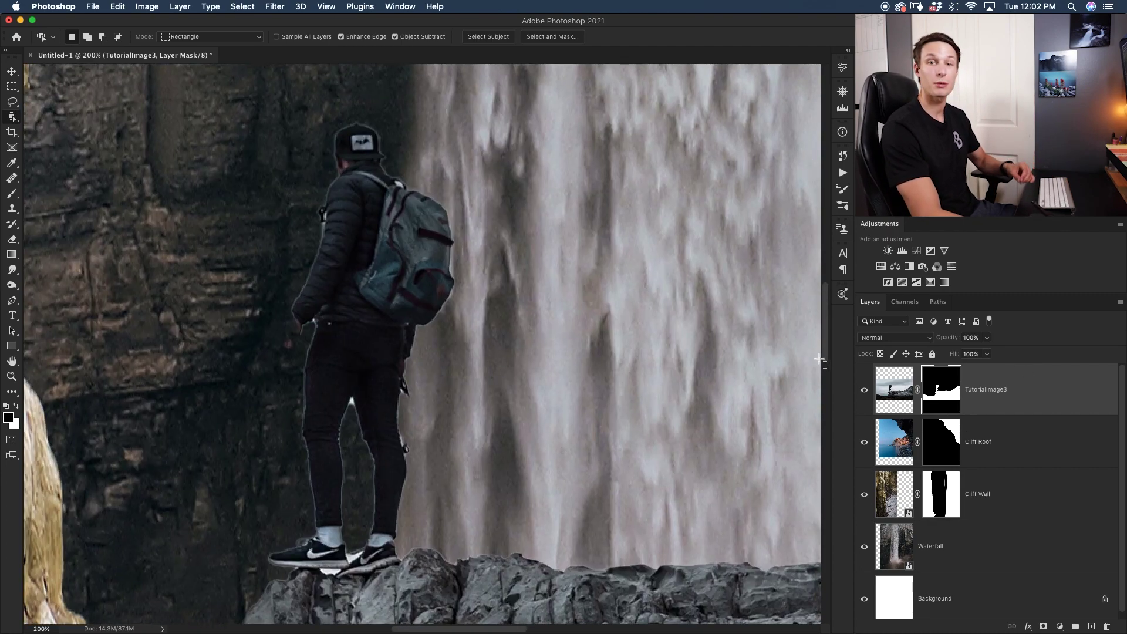
pyautogui.press('b')
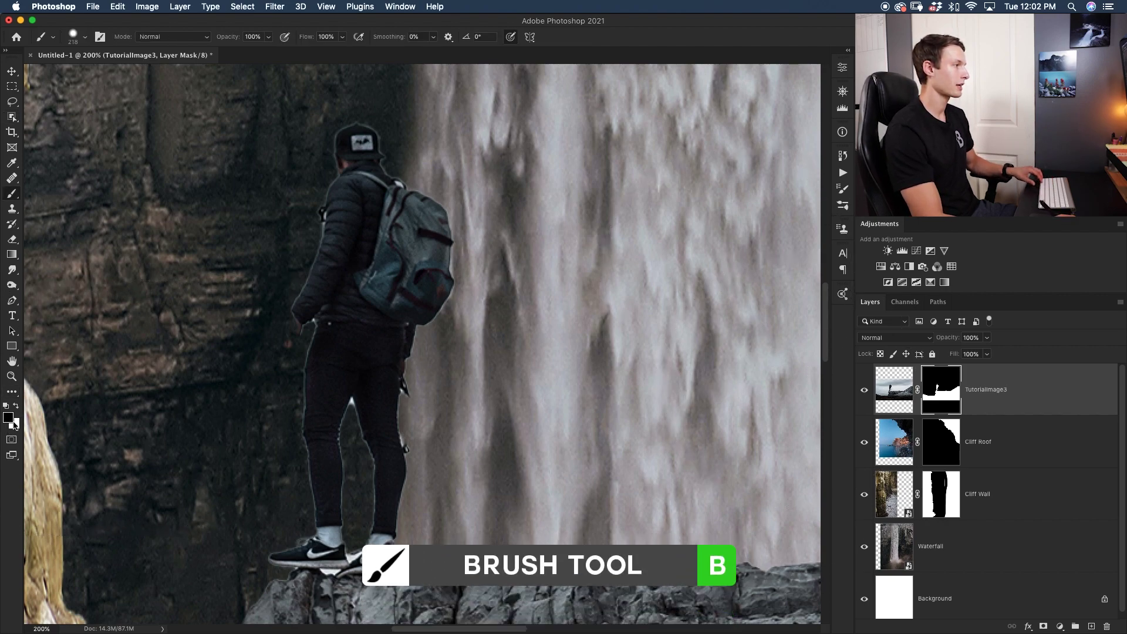
pyautogui.press('x')
pyautogui.press('[')
pyautogui.press('[')
pyautogui.press('[')
pyautogui.press('[')
pyautogui.press('[')
pyautogui.press('[')
pyautogui.press('[')
pyautogui.press('[')
pyautogui.press('[')
pyautogui.press('[')
pyautogui.press('[')
pyautogui.press('[')
pyautogui.press('[')
pyautogui.moveTo(292, 320)
pyautogui.mouseDown()
pyautogui.moveTo(286, 343)
pyautogui.moveTo(379, 301)
pyautogui.moveTo(308, 326)
pyautogui.mouseUp()
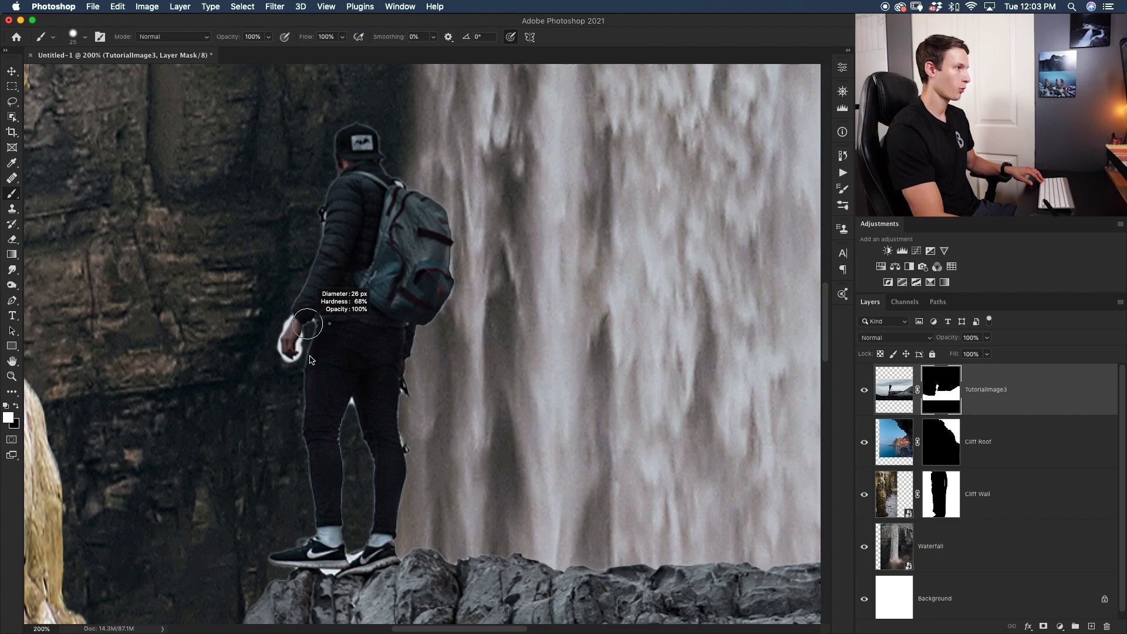
# Paint black on the mask with a finer brush to remove the bright fringe around the hiker's hand
pyautogui.moveTo(307, 324); pyautogui.dragTo(325, 364)
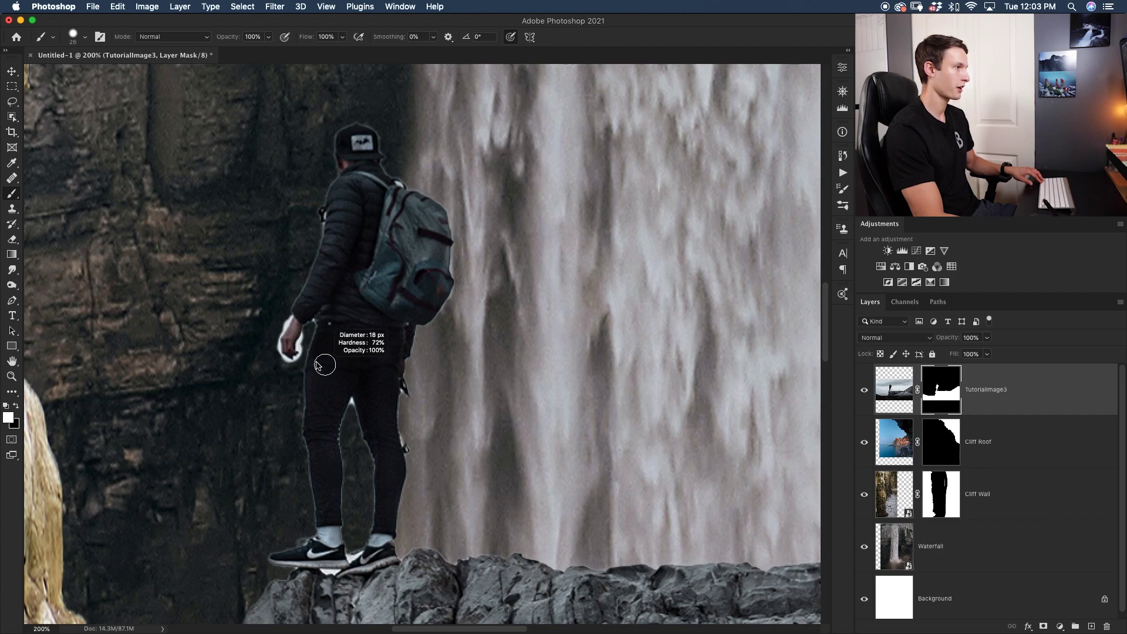
pyautogui.press('x')
pyautogui.press('x')
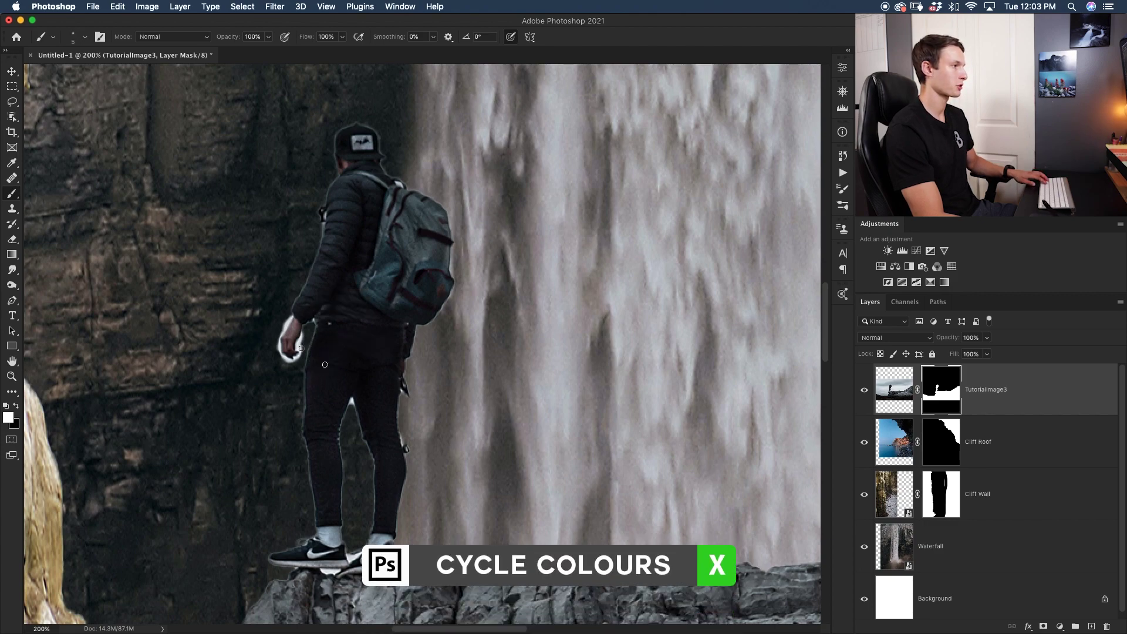
pyautogui.press('x')
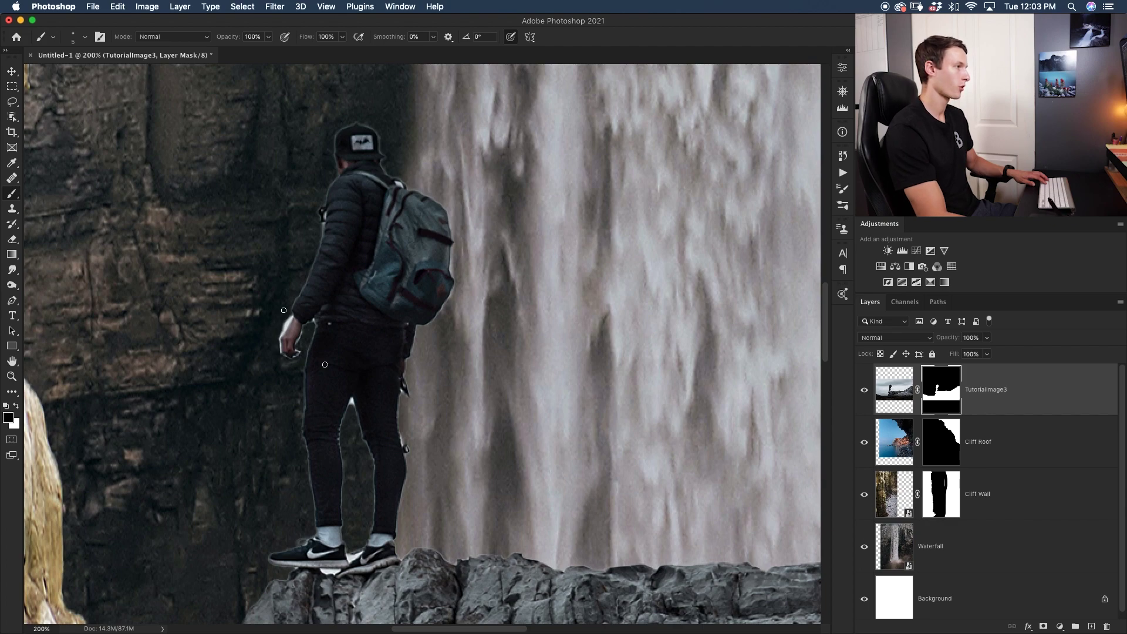
pyautogui.moveTo(280, 332); pyautogui.dragTo(287, 352)
# Enlarge the brush slightly and mask out the leftover bright background between and around the hiker's legs
pyautogui.press(']')
pyautogui.press(']')
pyautogui.press(']')
pyautogui.press(']')
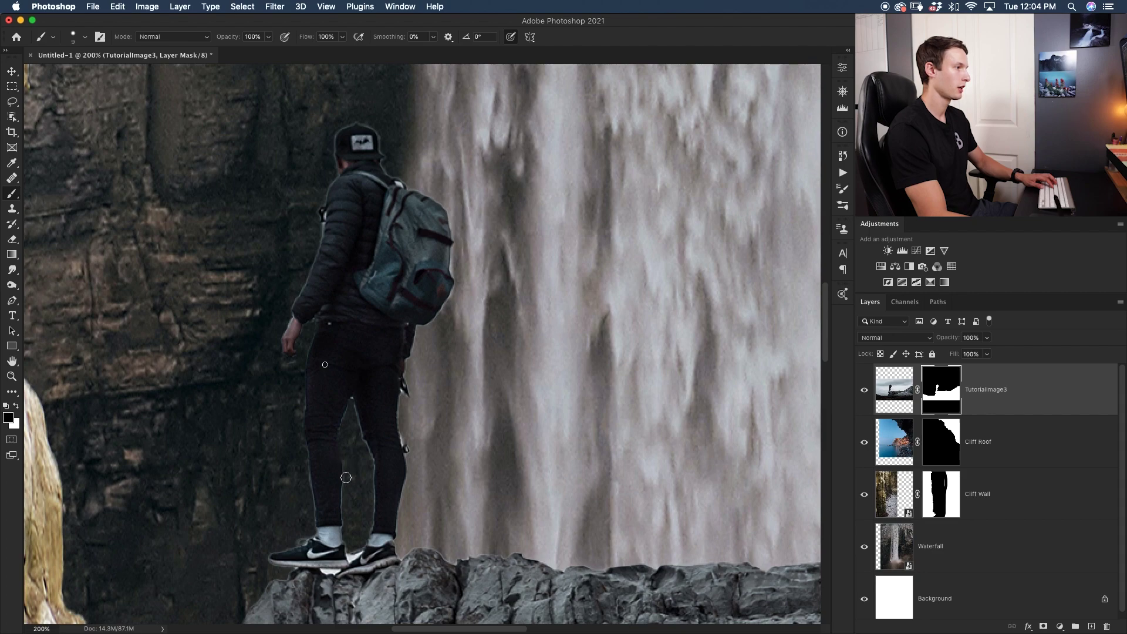
pyautogui.scroll(-3, 346, 476)
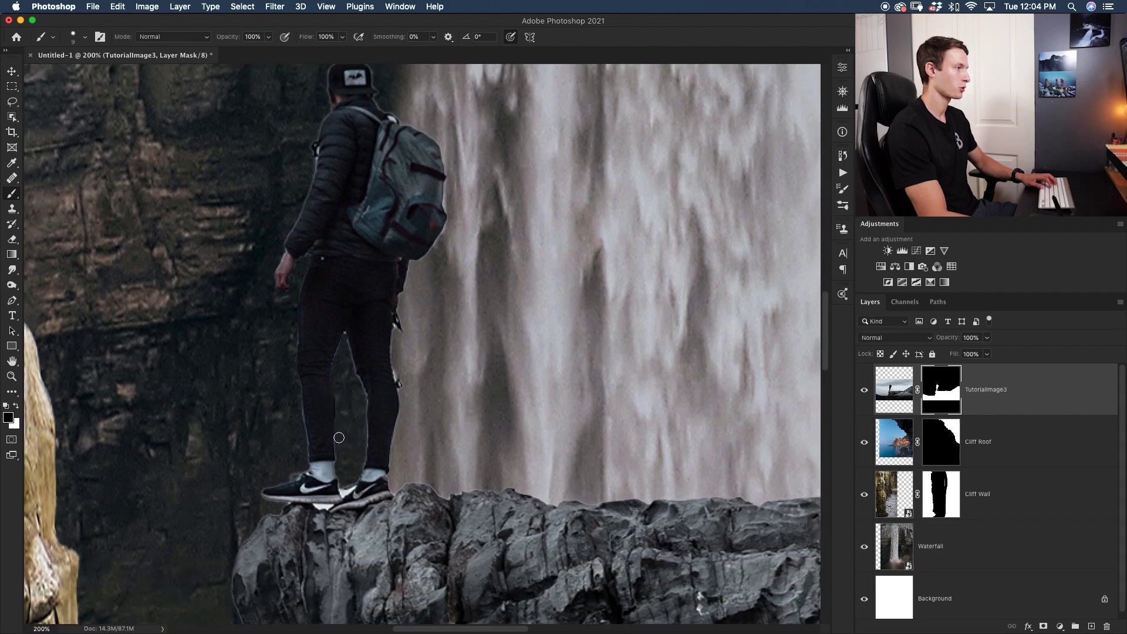
pyautogui.moveTo(306, 466); pyautogui.dragTo(306, 406)
pyautogui.press('super+z')
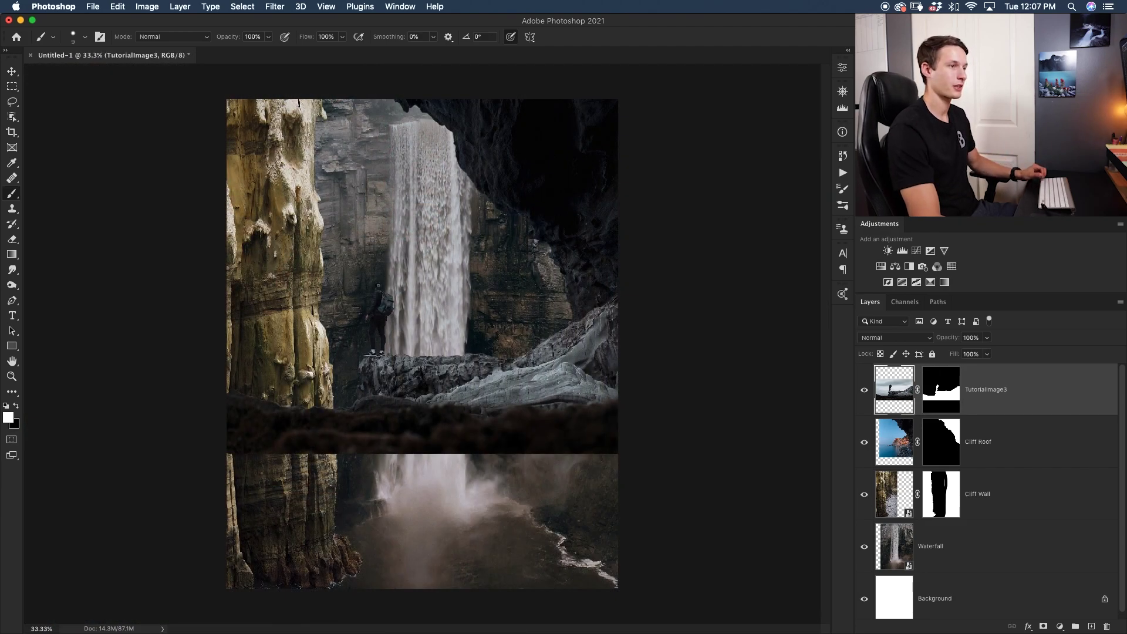
# Convert the masked TutorialImage3 layer to a smart object and rename it "Person"
pyautogui.rightClick(1043, 391)
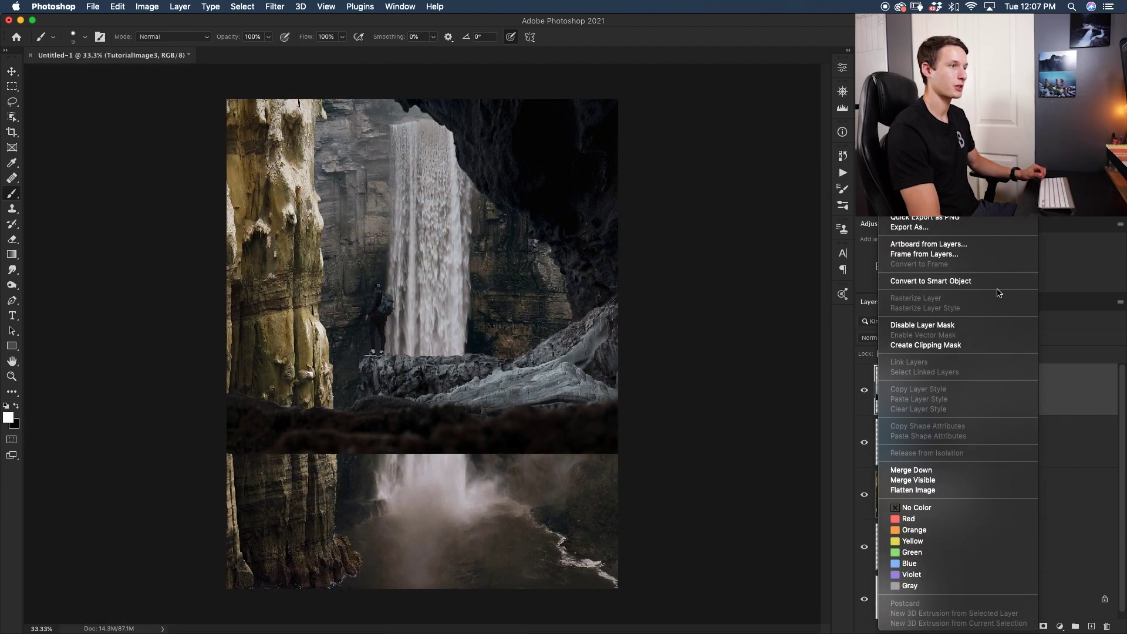
pyautogui.click(980, 281)
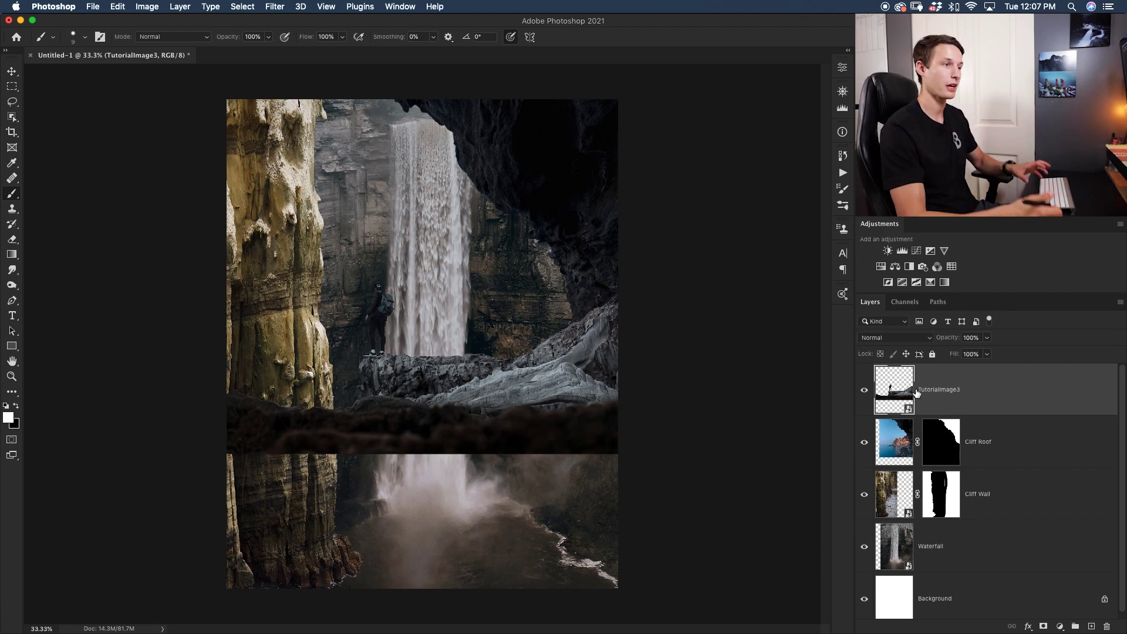
pyautogui.doubleClick(954, 390)
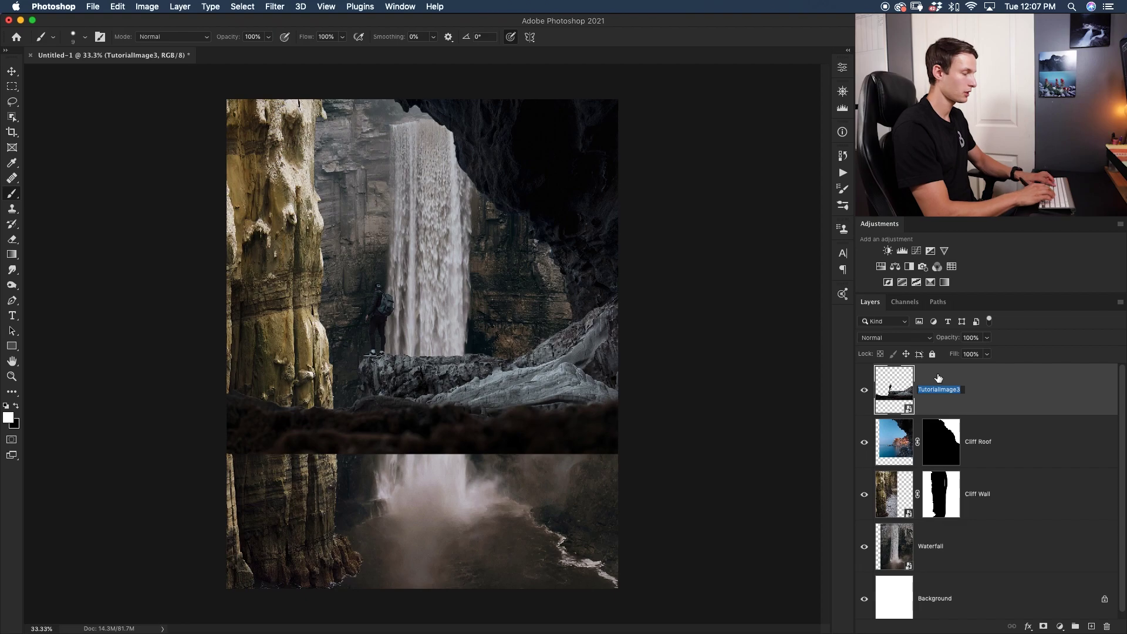
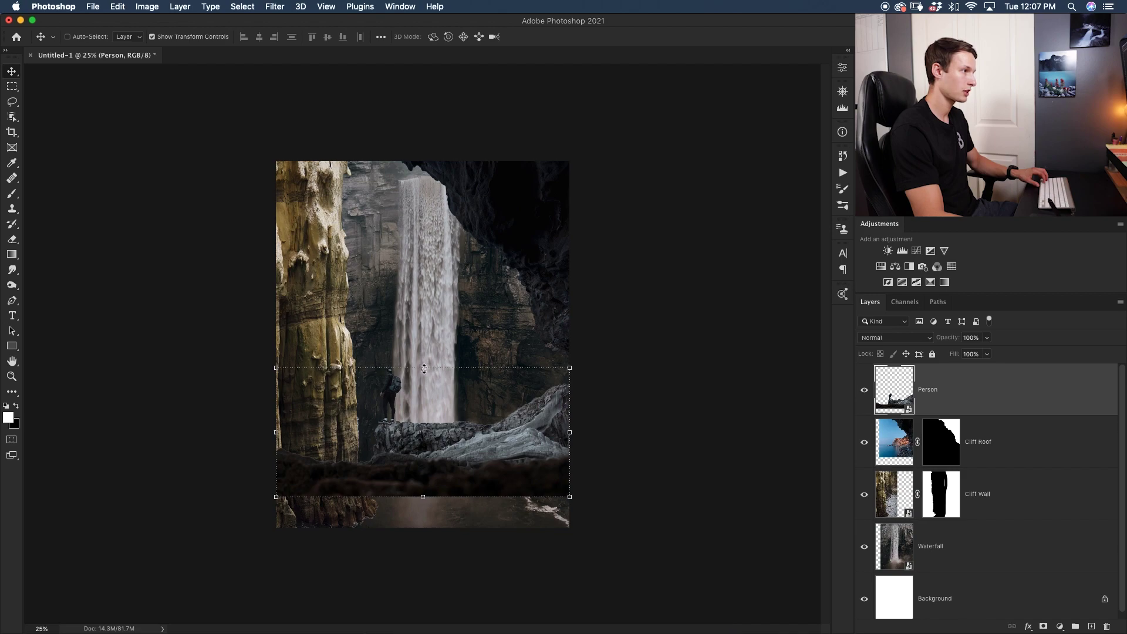
# Move the Person layer down and right to the canvas's bottom edge and scale it to 106.80% width and 115.47% height
pyautogui.moveTo(488, 436); pyautogui.dragTo(526, 483)
pyautogui.moveTo(461, 544); pyautogui.dragTo(463, 530)
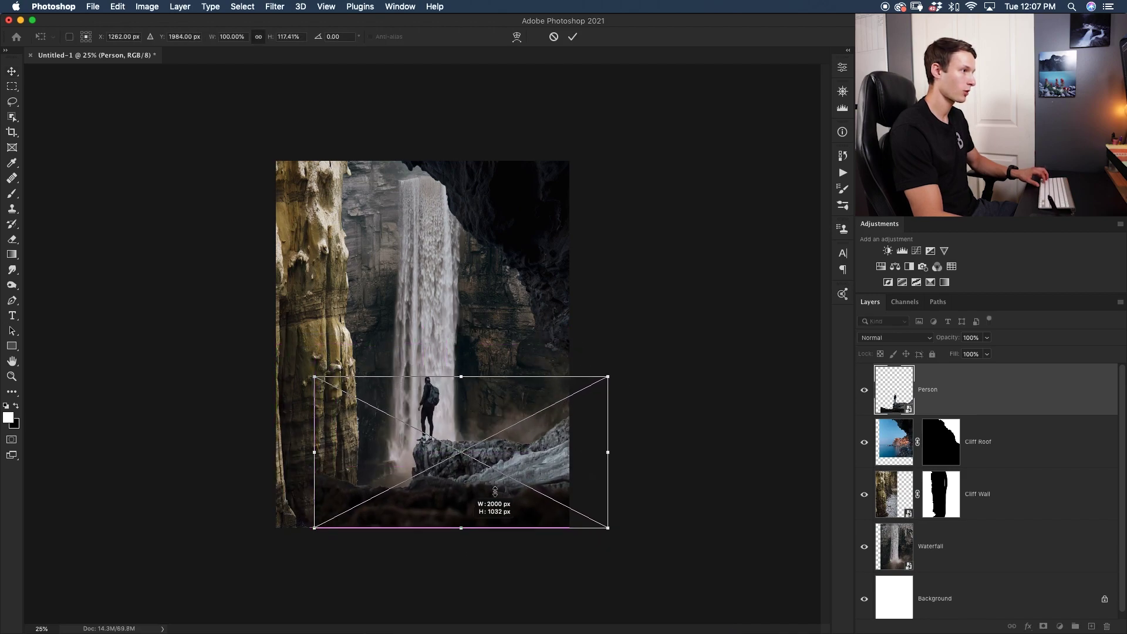
pyautogui.moveTo(608, 376); pyautogui.dragTo(628, 379)
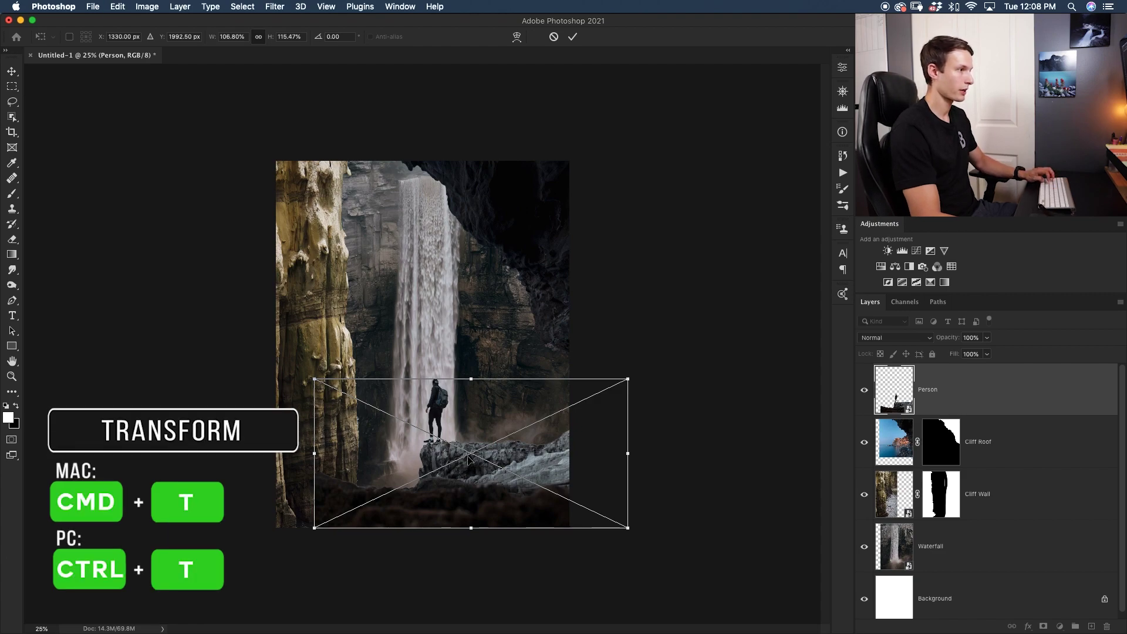
# Apply a perspective transform to the Person layer, widening its upper edge to 122% width and narrowing its lower edge
pyautogui.rightClick(504, 432)
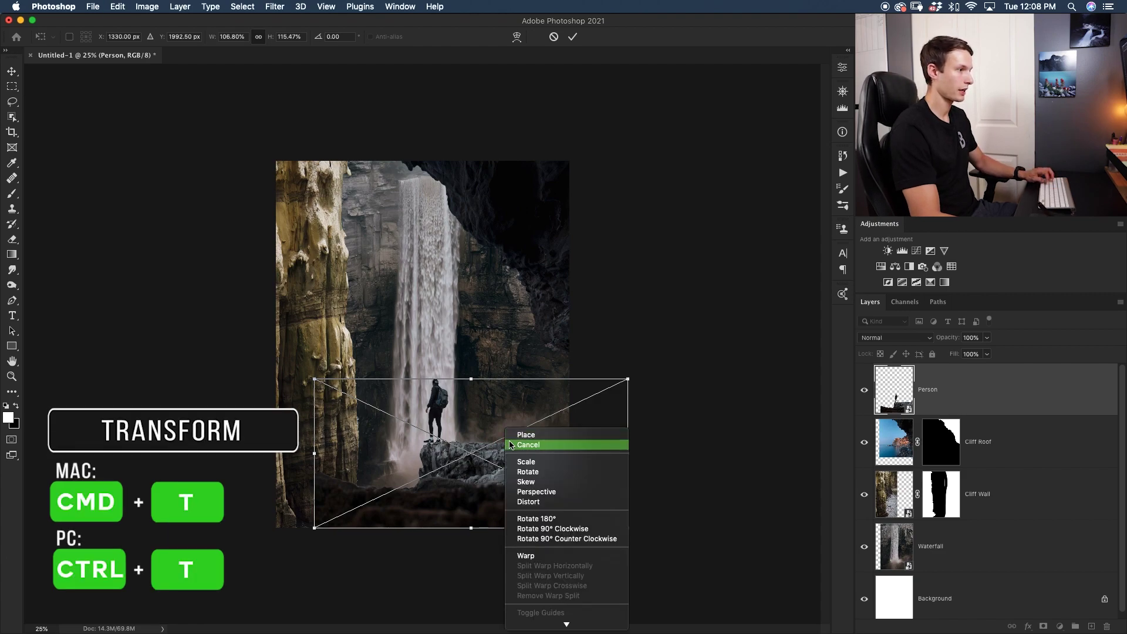
pyautogui.click(569, 492)
pyautogui.moveTo(630, 375); pyautogui.dragTo(650, 378)
pyautogui.moveTo(628, 530); pyautogui.dragTo(619, 529)
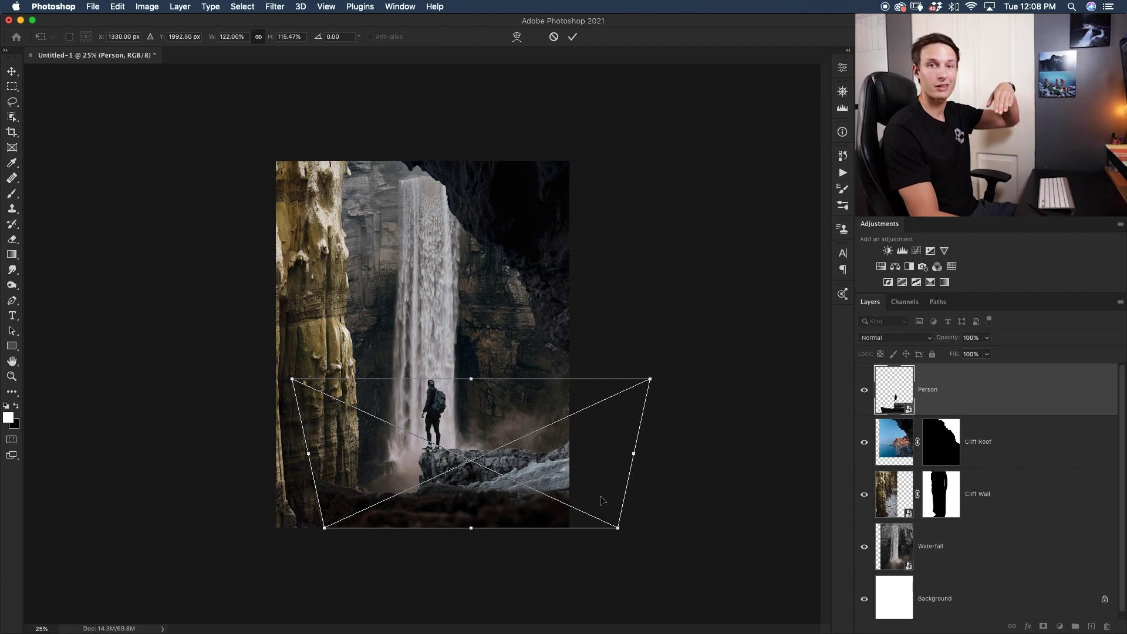
# Extend the left side of the transformed Person layer slightly outward and commit the transform
pyautogui.rightClick(493, 429)
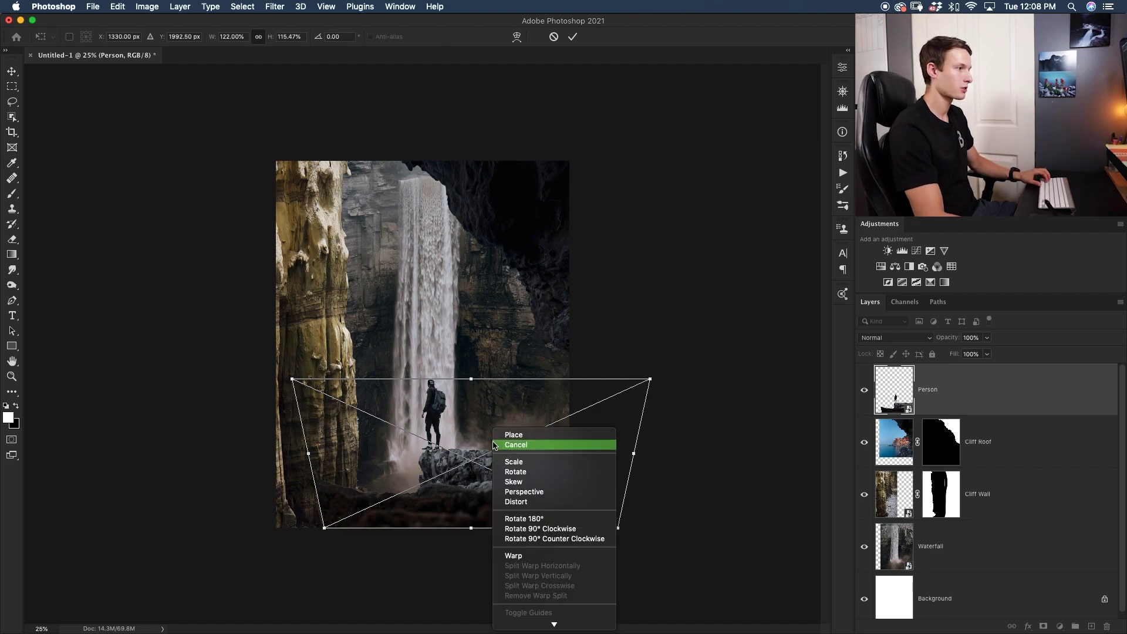
pyautogui.click(535, 468)
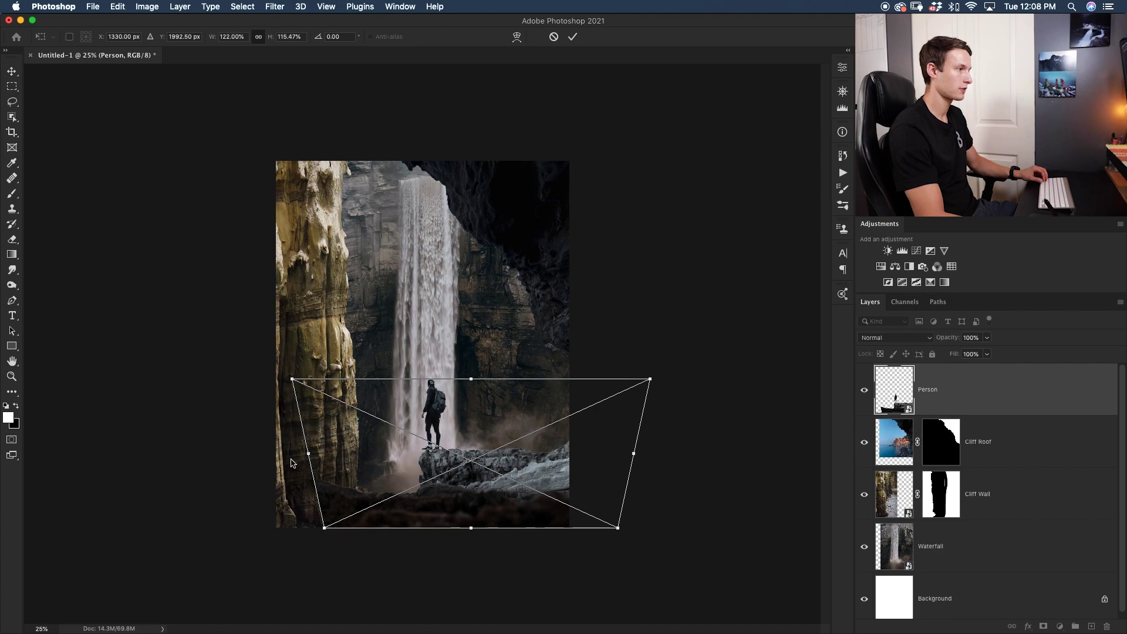
pyautogui.moveTo(310, 456); pyautogui.dragTo(297, 454)
pyautogui.click(578, 38)
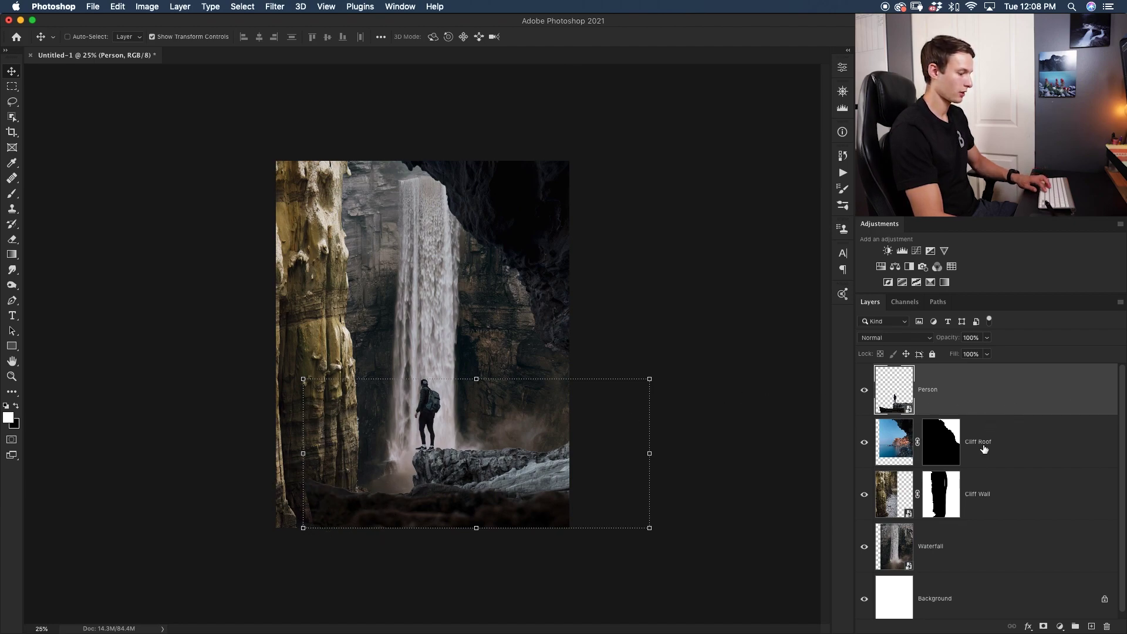
# Copy a rectangular selection of the lower-left foreground rocks from the Person layer to a new layer and inspect it in isolation
pyautogui.press('m')
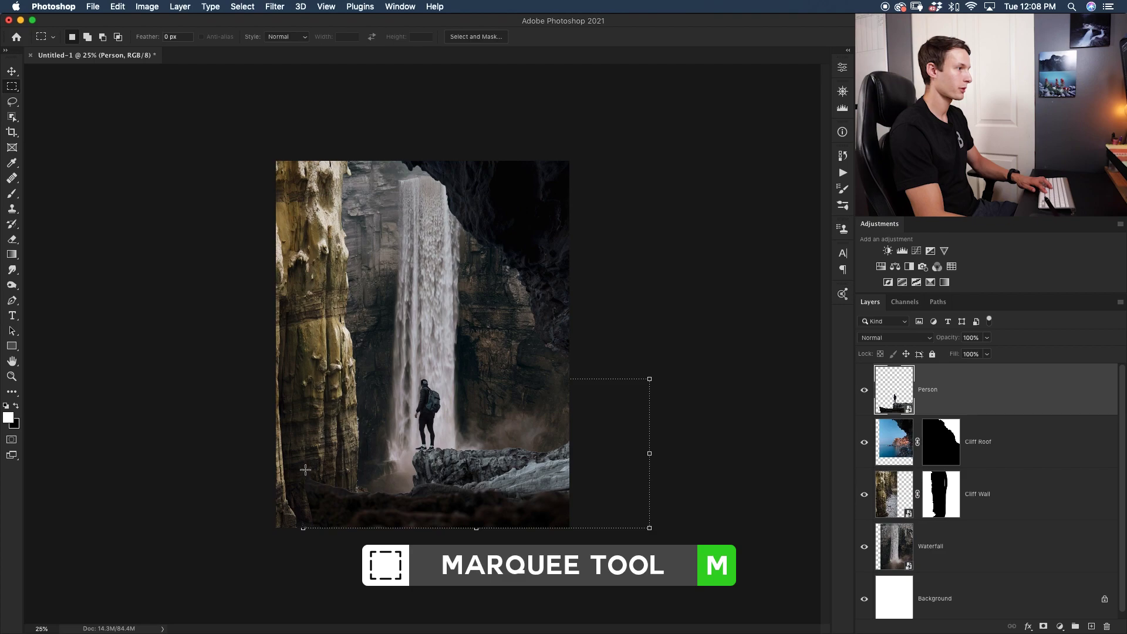
pyautogui.moveTo(303, 465); pyautogui.dragTo(406, 537)
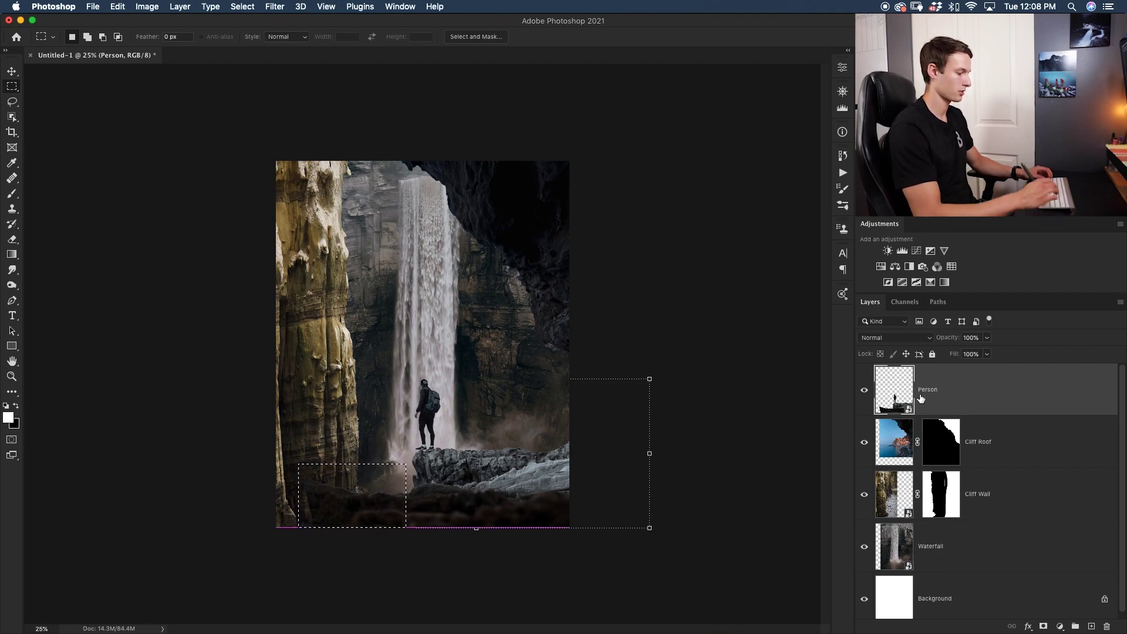
pyautogui.press('super+j')
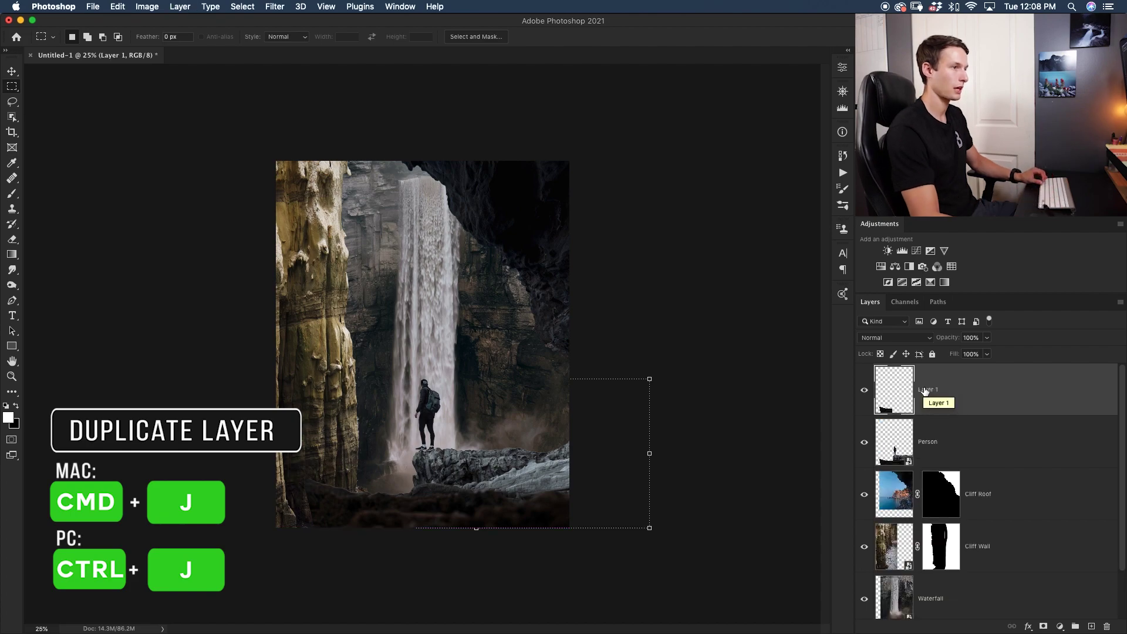
pyautogui.keyDown('alt'); pyautogui.click(864, 390); pyautogui.keyUp('alt')
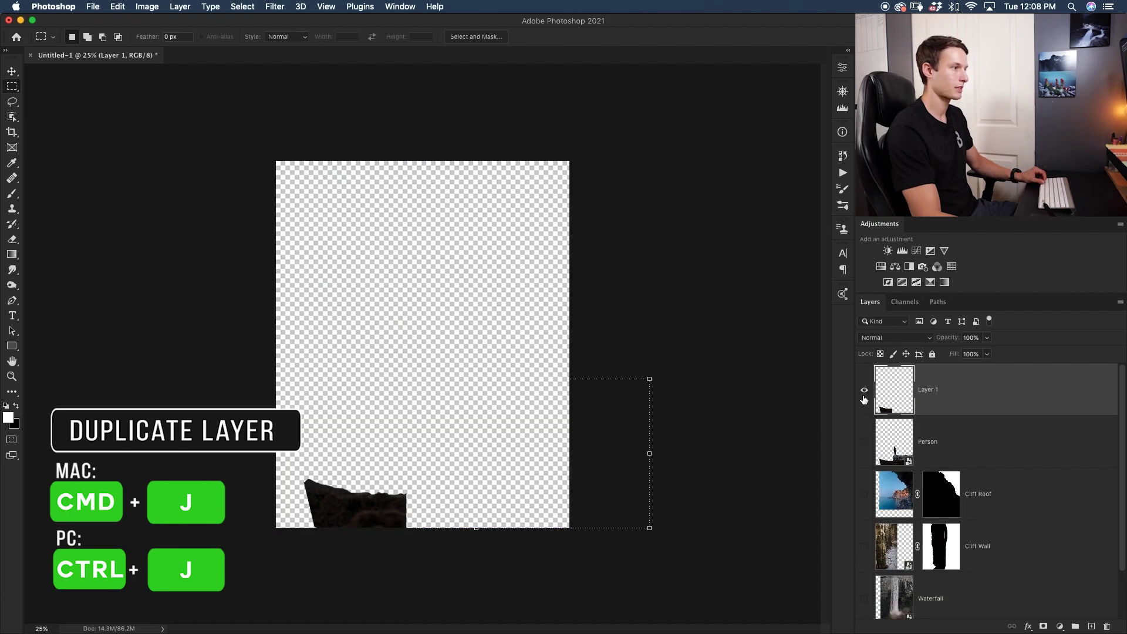
pyautogui.keyDown('alt'); pyautogui.click(864, 391); pyautogui.keyUp('alt')
# Stretch the copied rocks to about 158% width and position them to fill the canvas's lower-left corner
pyautogui.press('v')
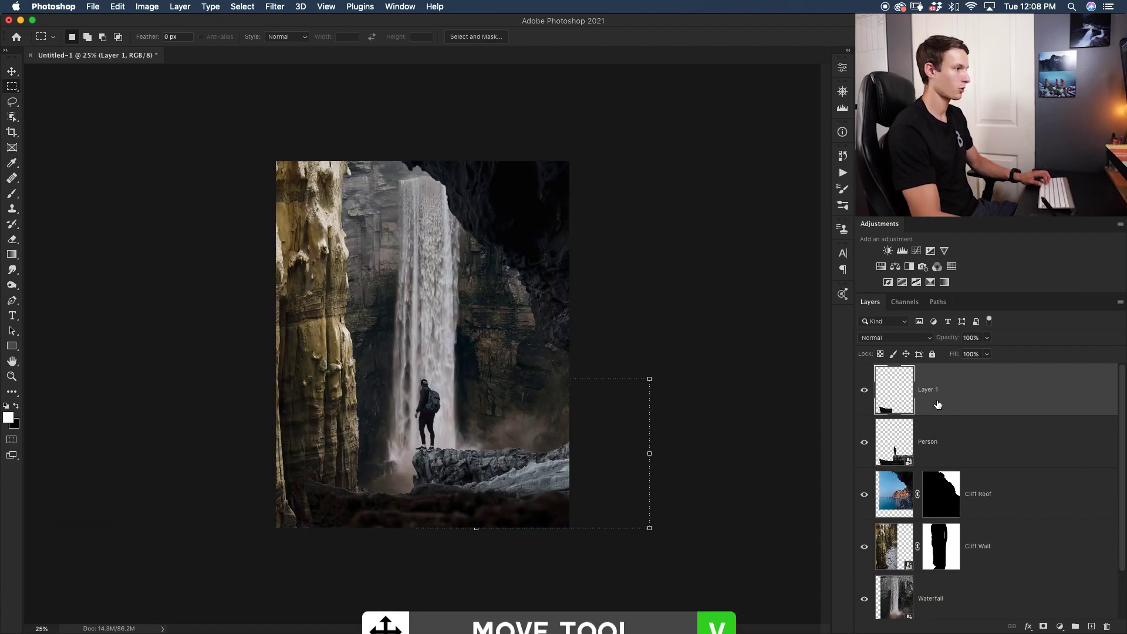
pyautogui.moveTo(303, 503); pyautogui.dragTo(244, 503)
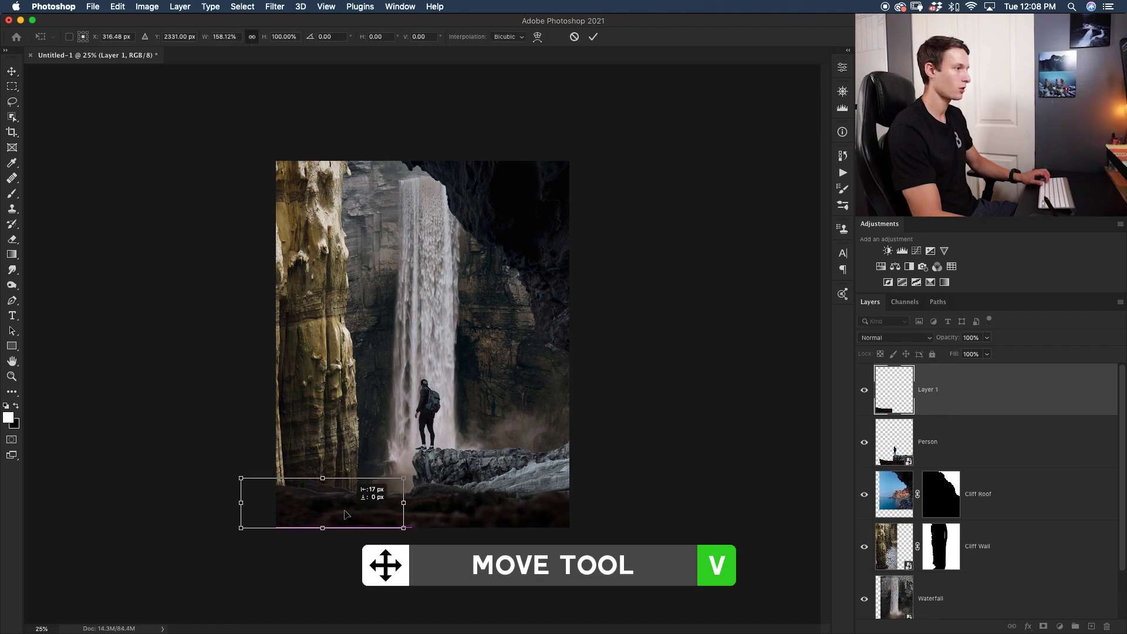
pyautogui.press('Return')
# Add a layer mask to the Person layer and paint black over its original rock edge to blend it with the stretched rocks
pyautogui.click(951, 442)
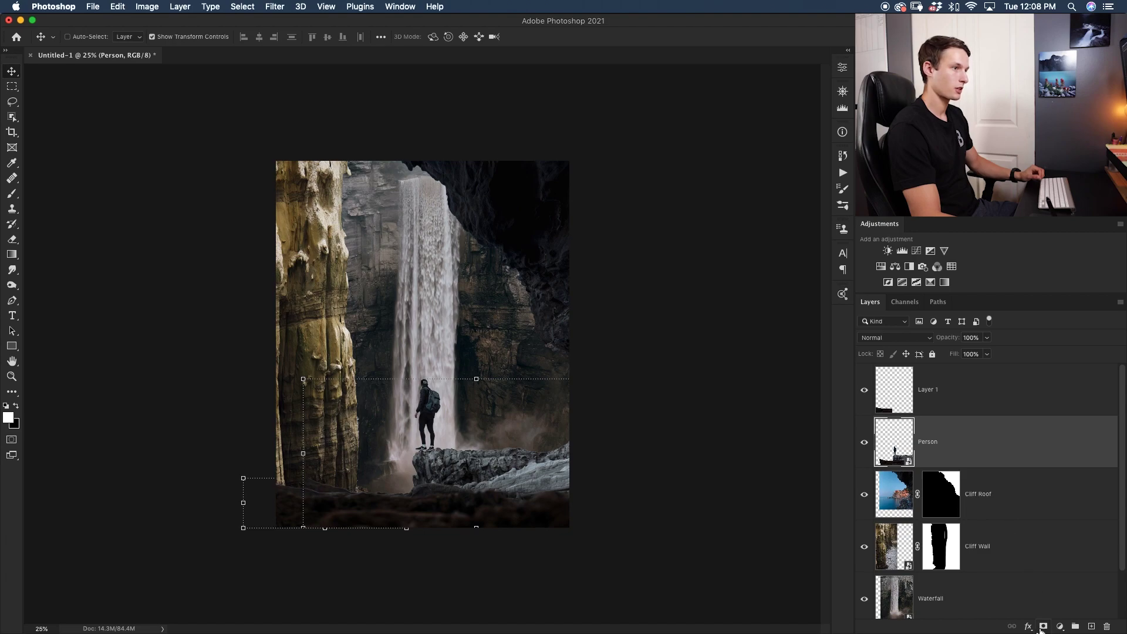
pyautogui.click(1044, 627)
pyautogui.press('b')
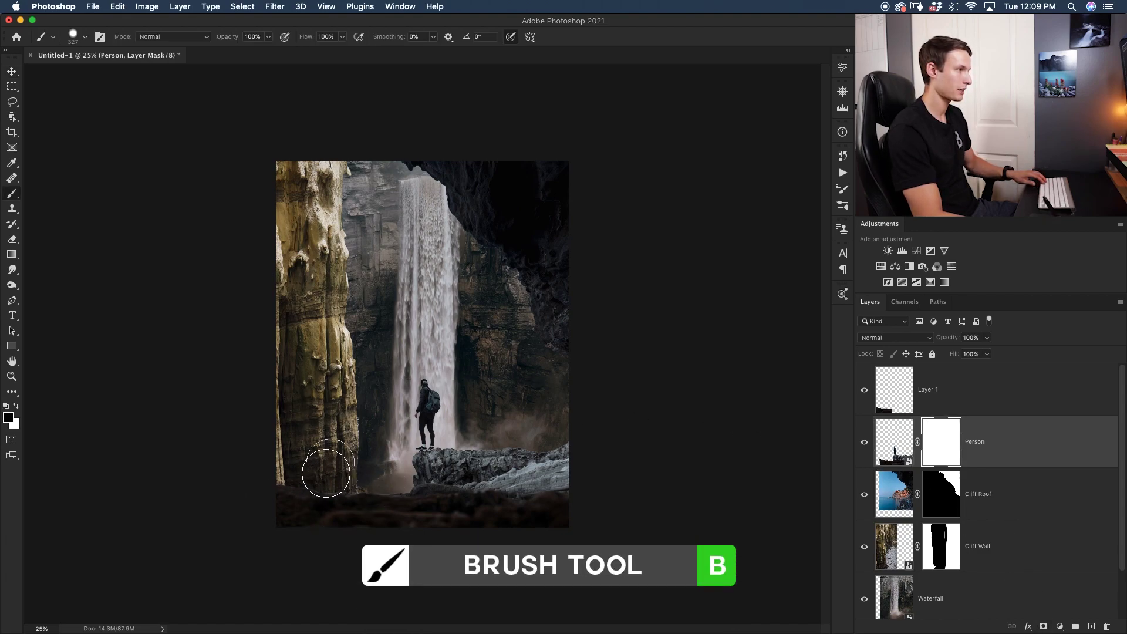
pyautogui.moveTo(384, 486); pyautogui.dragTo(391, 487)
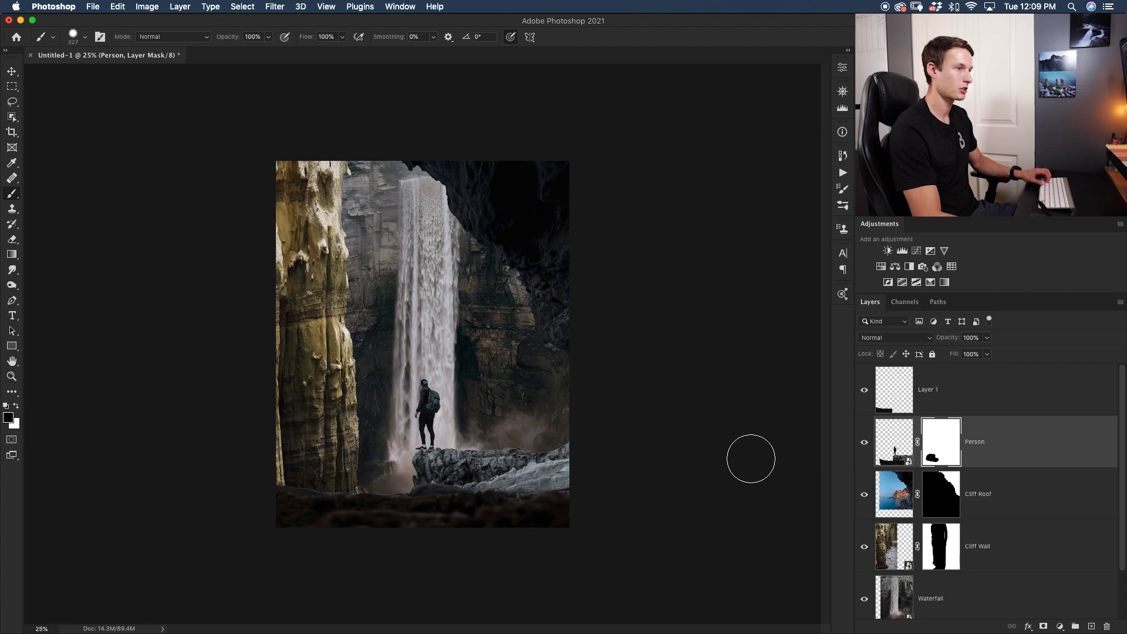
# Group Layer 1 with the Person layer and name the group "Person"
pyautogui.hotkey('alt', 'shift', ']')
pyautogui.press('x')
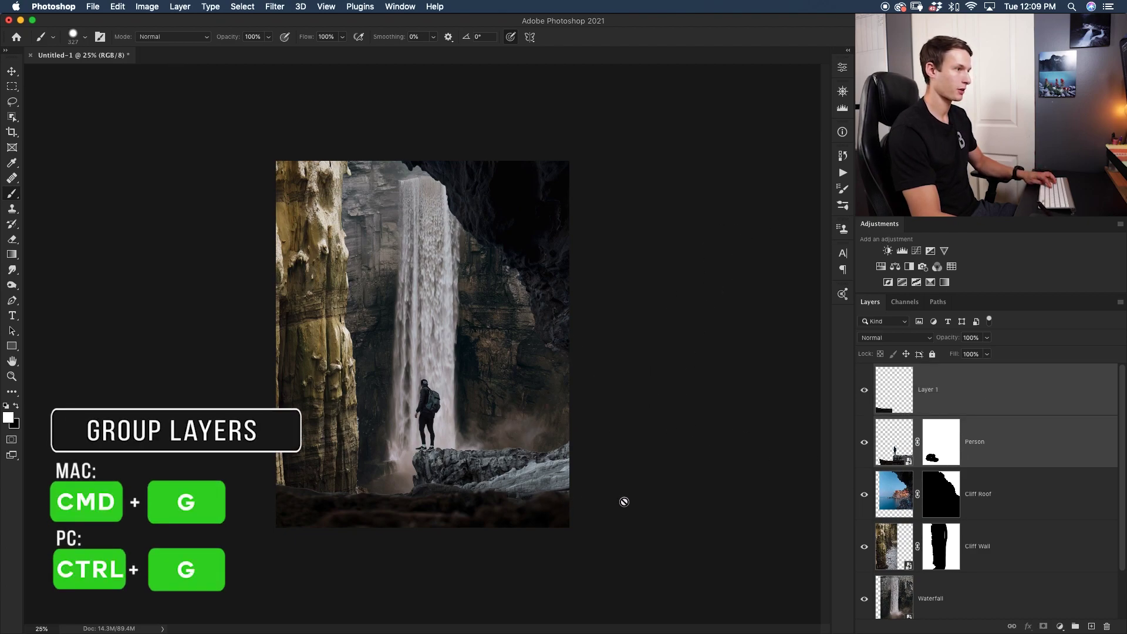
pyautogui.press('cmd+g')
pyautogui.doubleClick(910, 371)
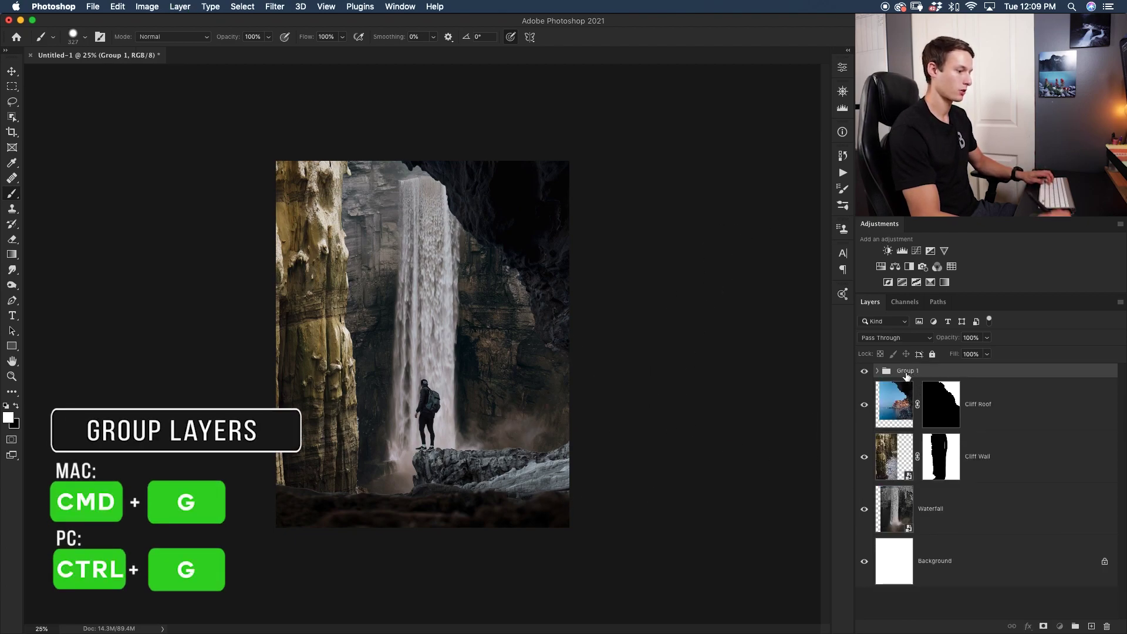
pyautogui.write('Person')
pyautogui.press('Return')
# Move the Person group slightly down and right, then nudge it upward until its rocks sit well along the canvas's bottom edge
pyautogui.press('v')
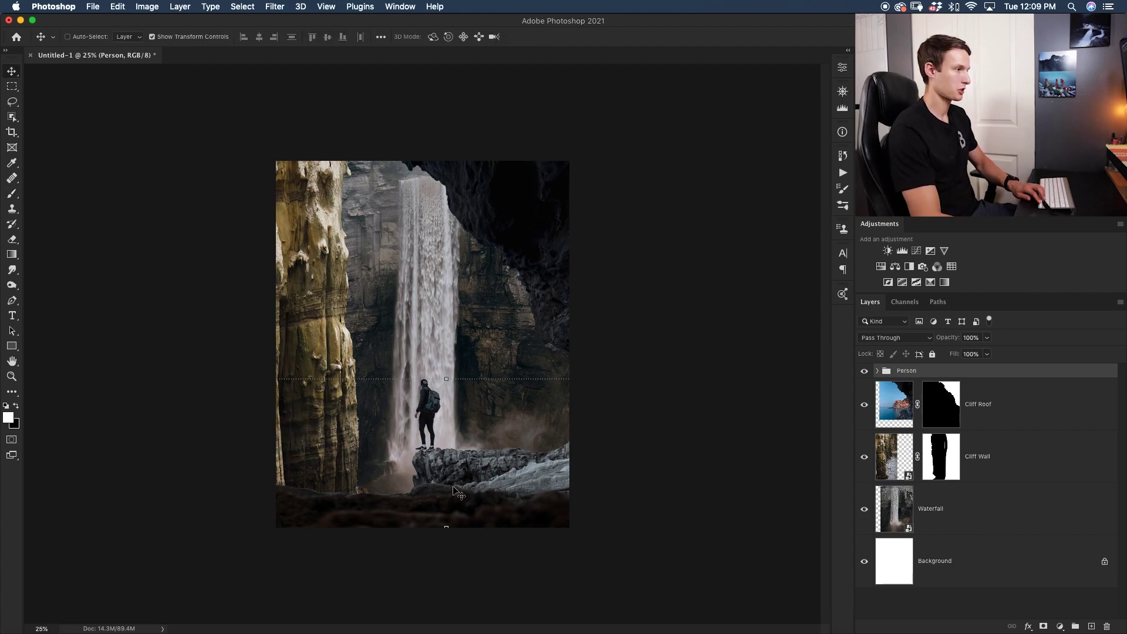
pyautogui.moveTo(457, 506); pyautogui.dragTo(459, 517)
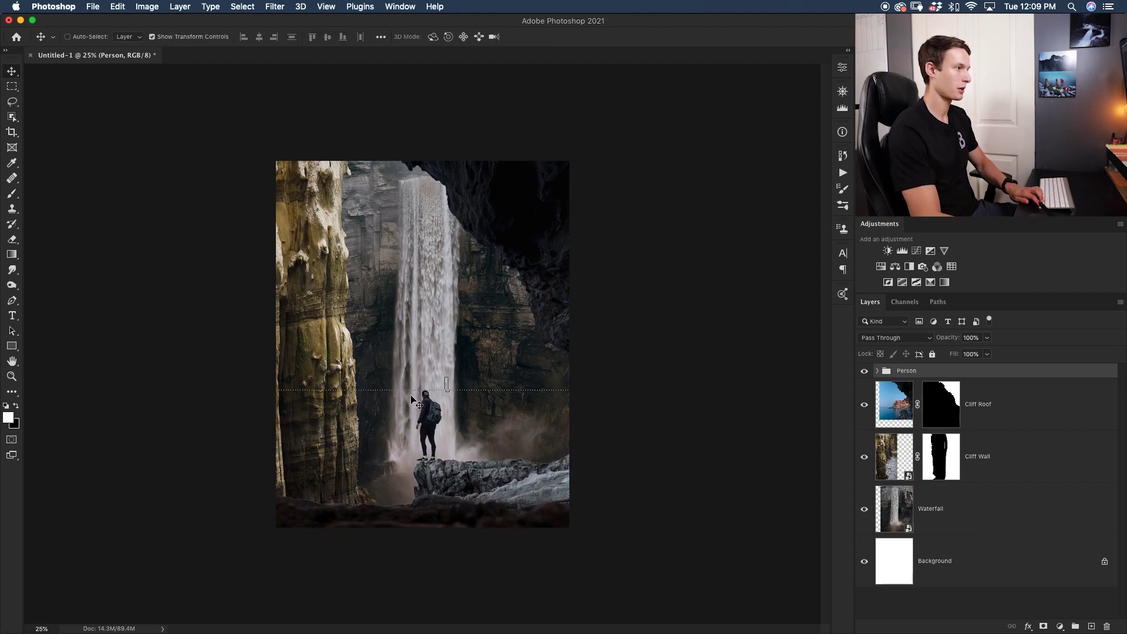
pyautogui.moveTo(416, 455); pyautogui.dragTo(419, 460)
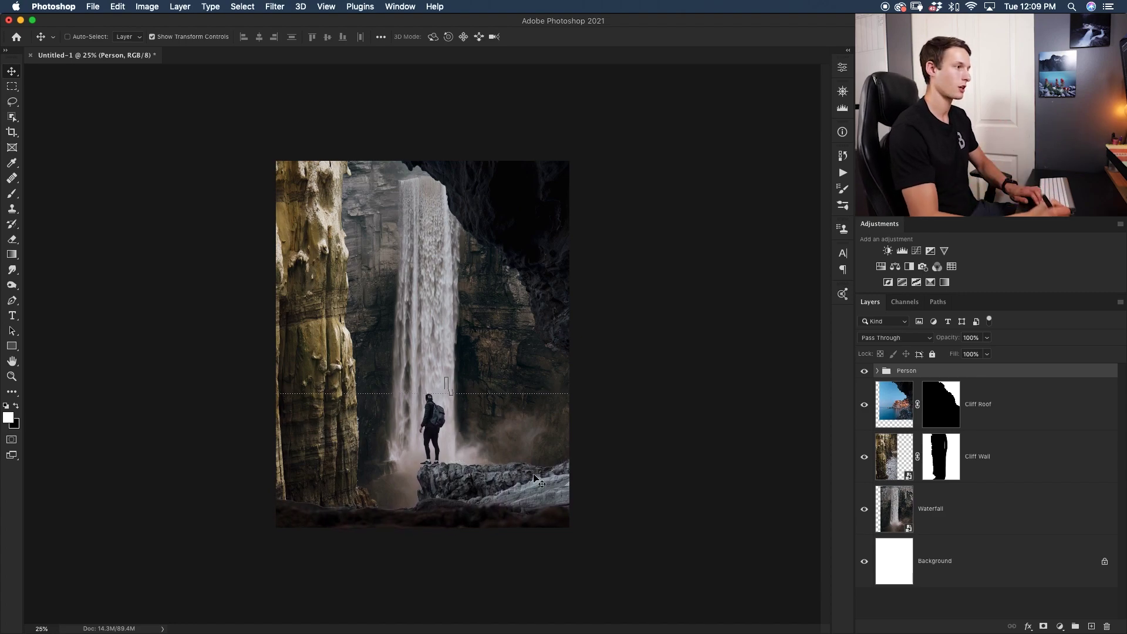
pyautogui.press('Up')
pyautogui.press('Up')
pyautogui.press('Up')
pyautogui.press('Up')
pyautogui.press('Up')
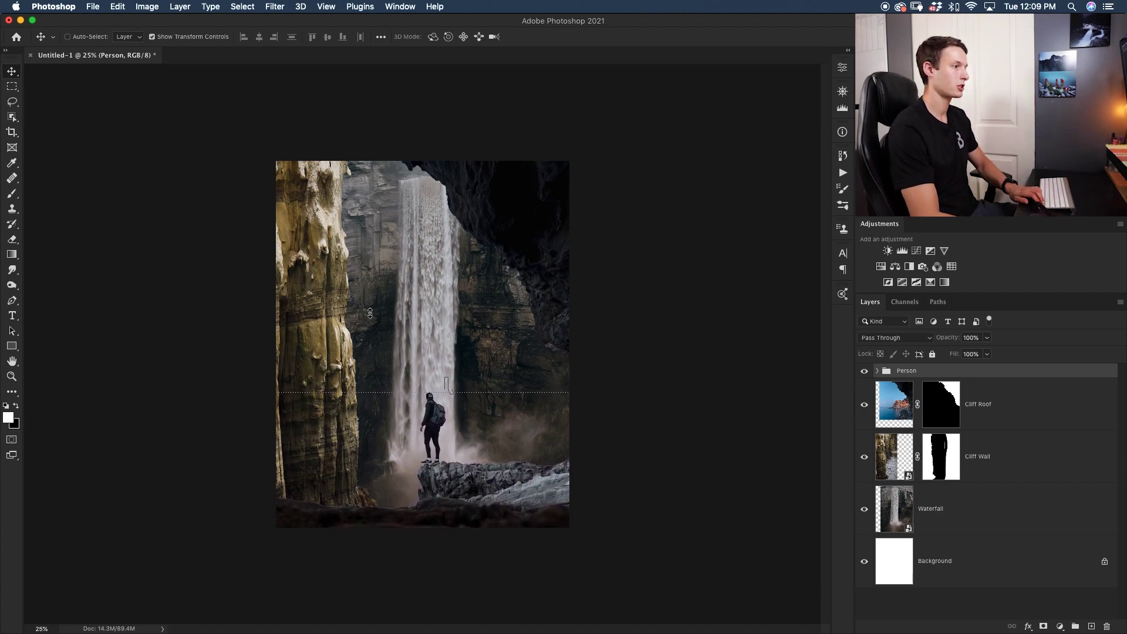
pyautogui.press('Up')
pyautogui.press('Up')
pyautogui.press('Up')
pyautogui.press('Up')
pyautogui.press('Up')
pyautogui.press('Up')
pyautogui.press('Up')
pyautogui.press('Up')
pyautogui.press('Up')
pyautogui.press('Up')
pyautogui.press('Up')
pyautogui.press('Up')
pyautogui.click(973, 612)
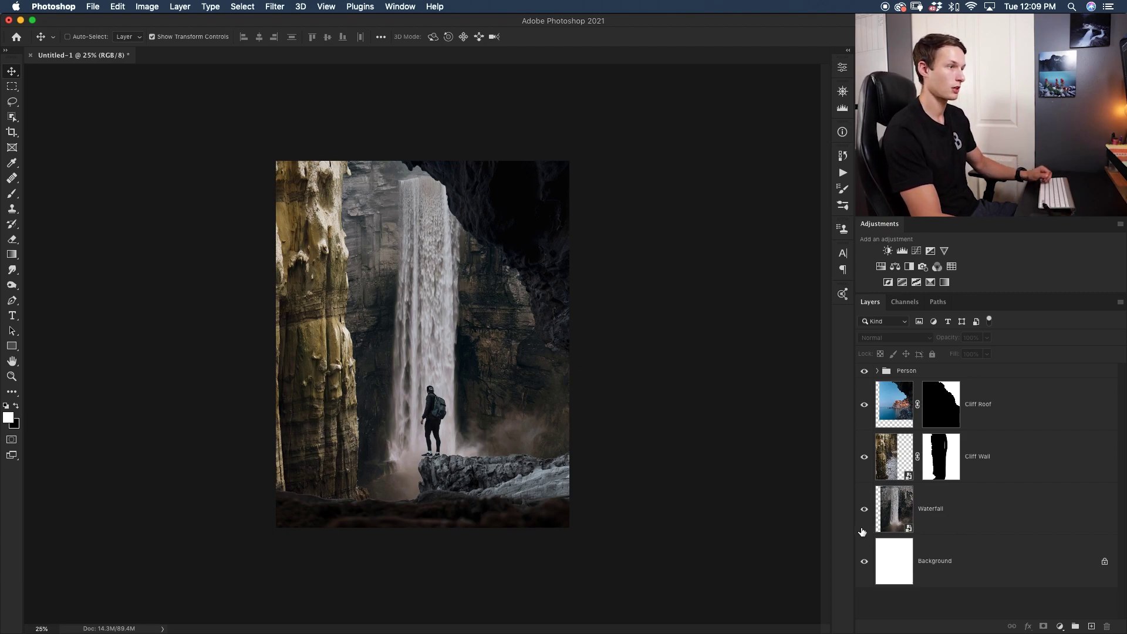
pyautogui.press('super+comma')
pyautogui.click(865, 373)
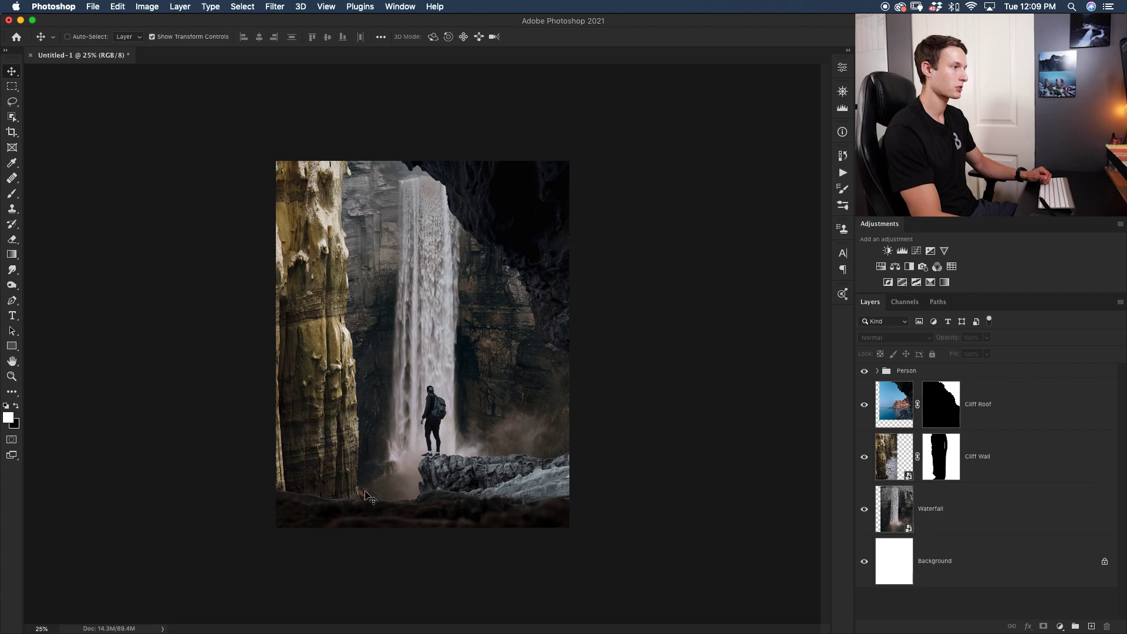
pyautogui.click(864, 374)
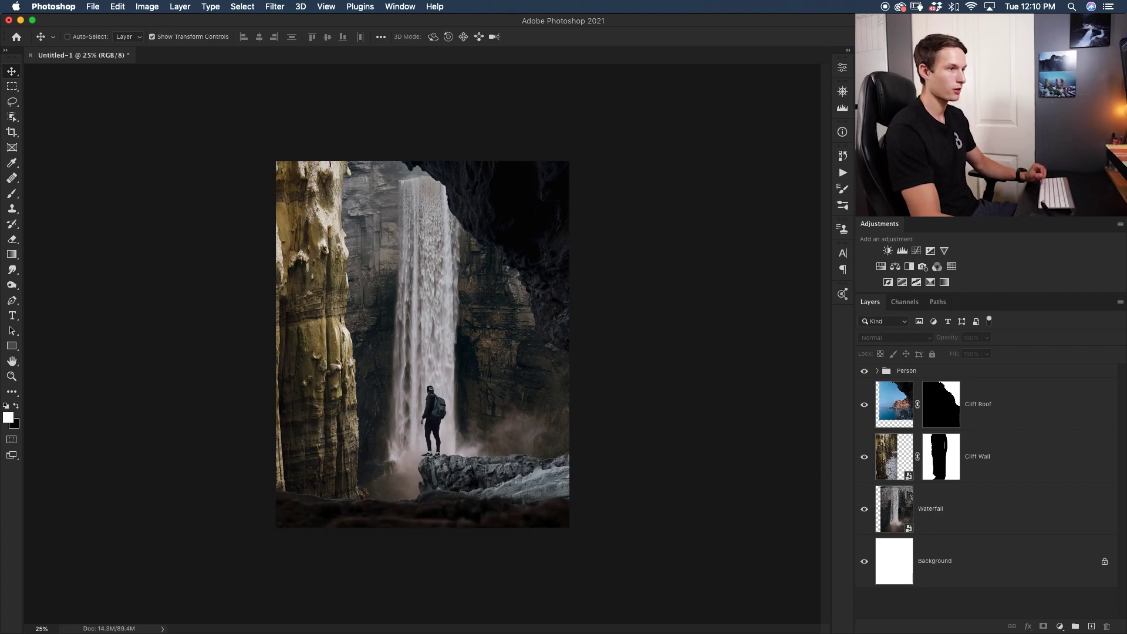
# Add a Hue/Saturation adjustment clipped to Cliff Wall with Saturation -79 and Lightness -8, and fine-tune its hue
pyautogui.click(1027, 477)
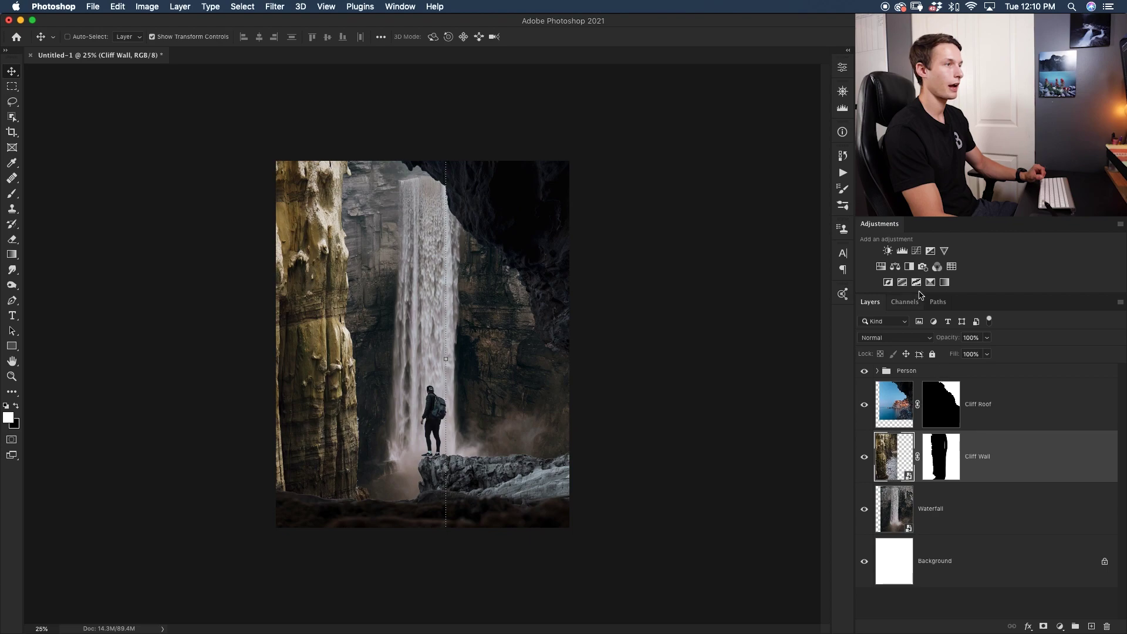
pyautogui.click(880, 267)
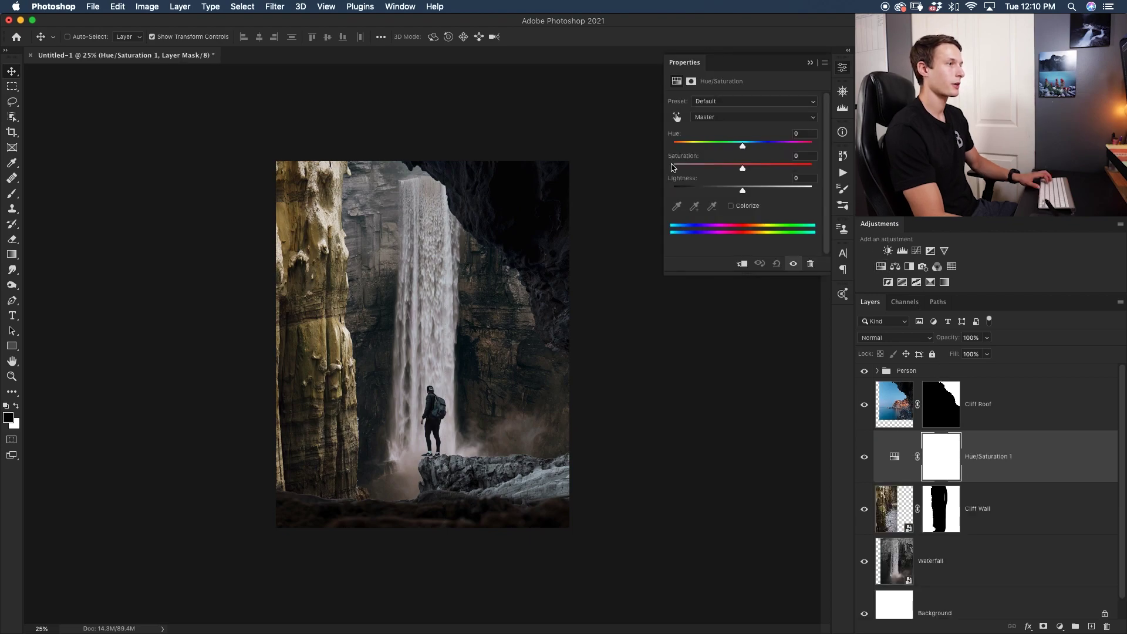
pyautogui.click(741, 263)
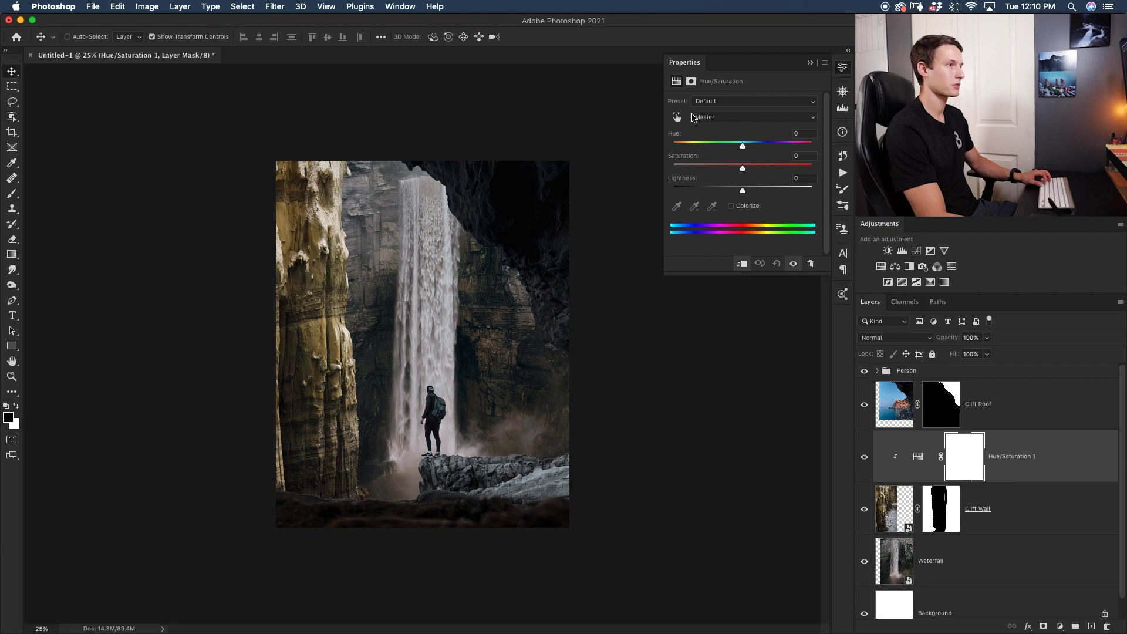
pyautogui.moveTo(742, 169); pyautogui.dragTo(700, 171)
pyautogui.moveTo(743, 191); pyautogui.dragTo(688, 169)
pyautogui.moveTo(736, 190); pyautogui.dragTo(737, 191)
pyautogui.click(742, 147)
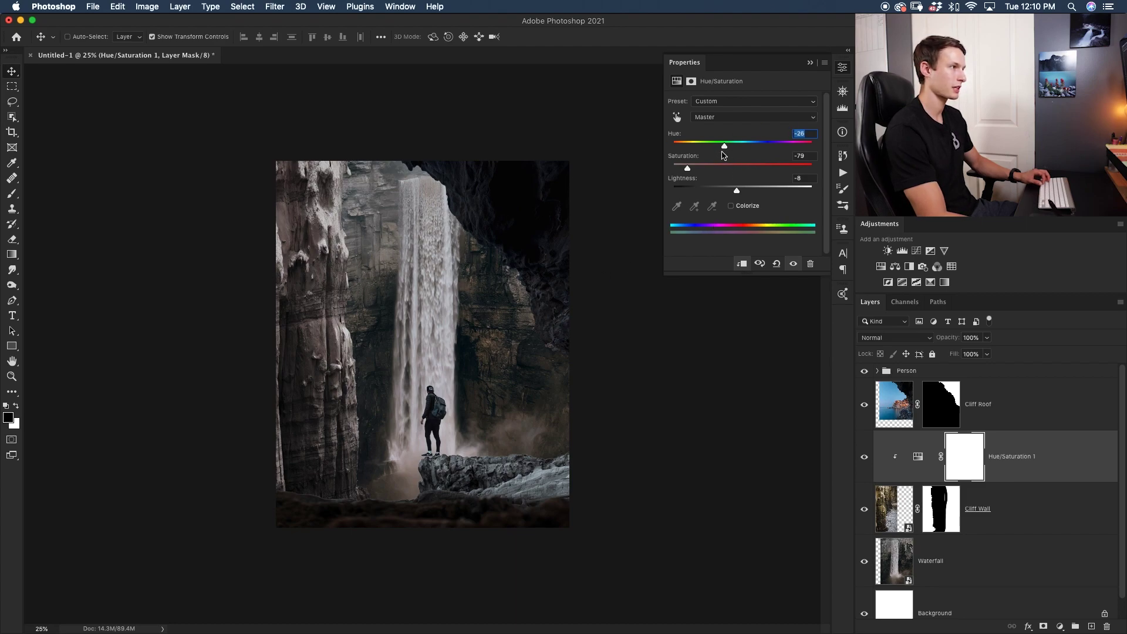
pyautogui.click(639, 220)
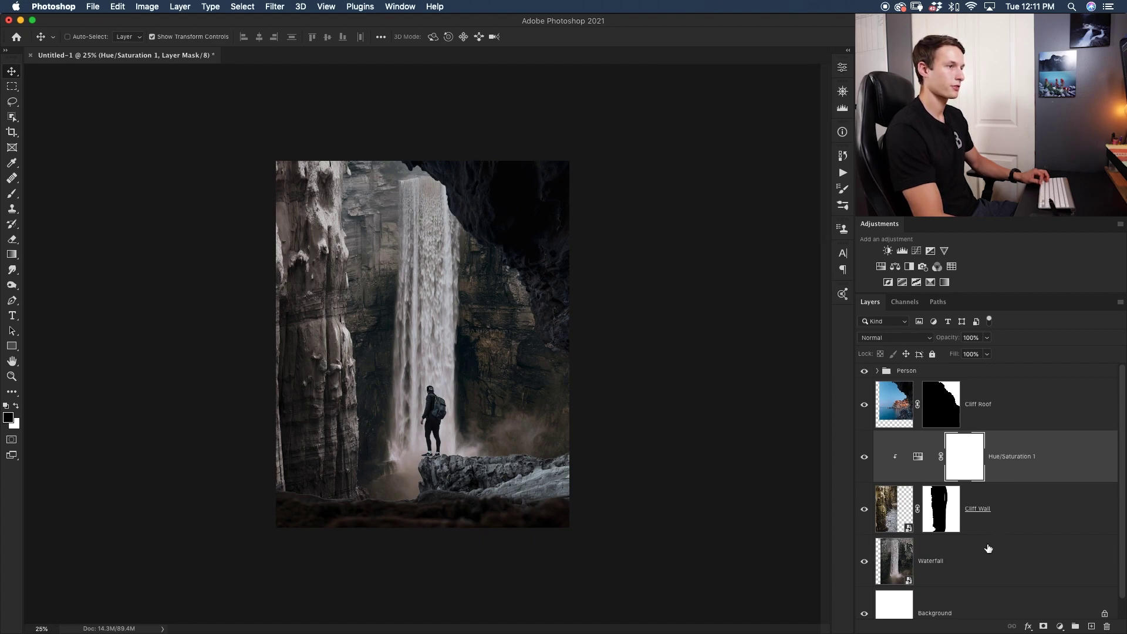
# Add a Hue/Saturation adjustment clipped to Cliff Roof, set Saturation to -66 and fine-tune its hue
pyautogui.click(1025, 418)
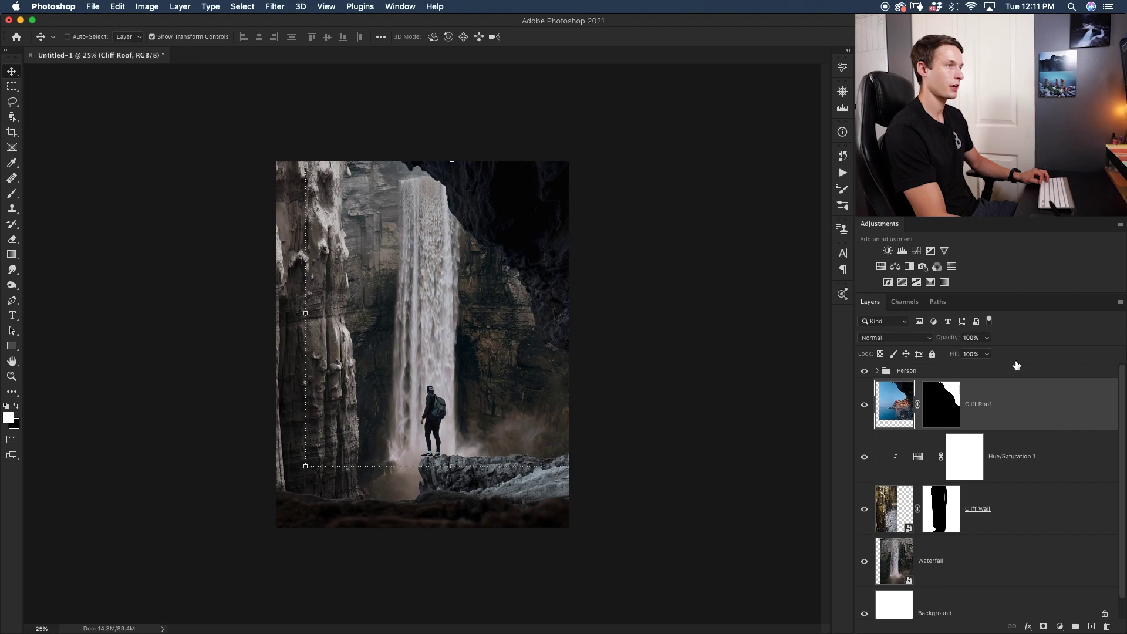
pyautogui.click(880, 266)
pyautogui.click(742, 264)
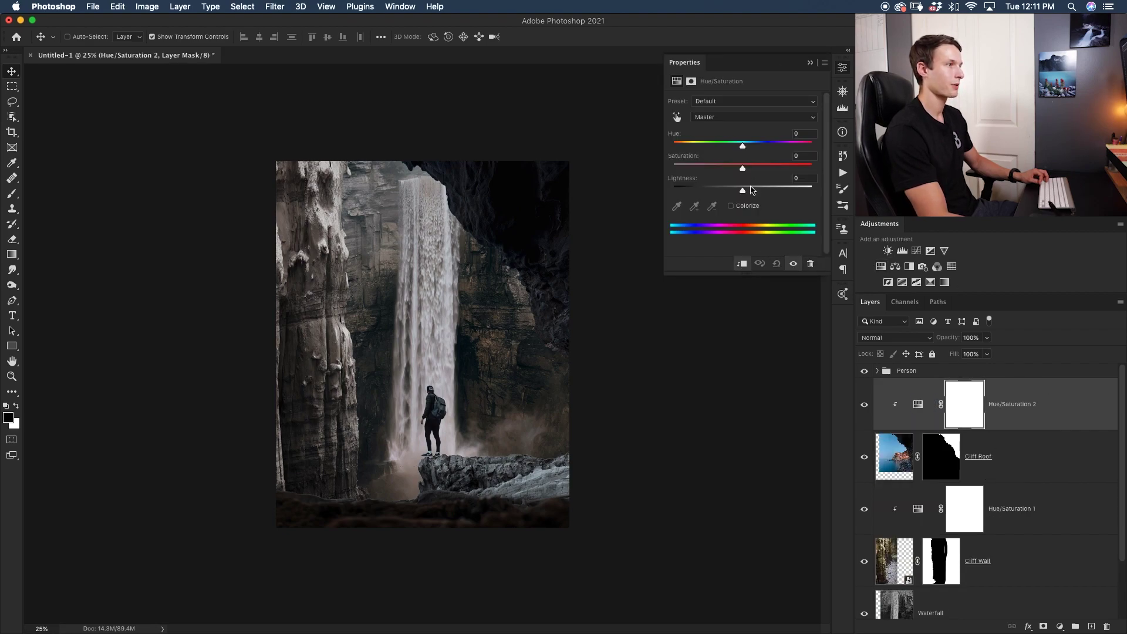
pyautogui.moveTo(716, 171); pyautogui.dragTo(697, 172)
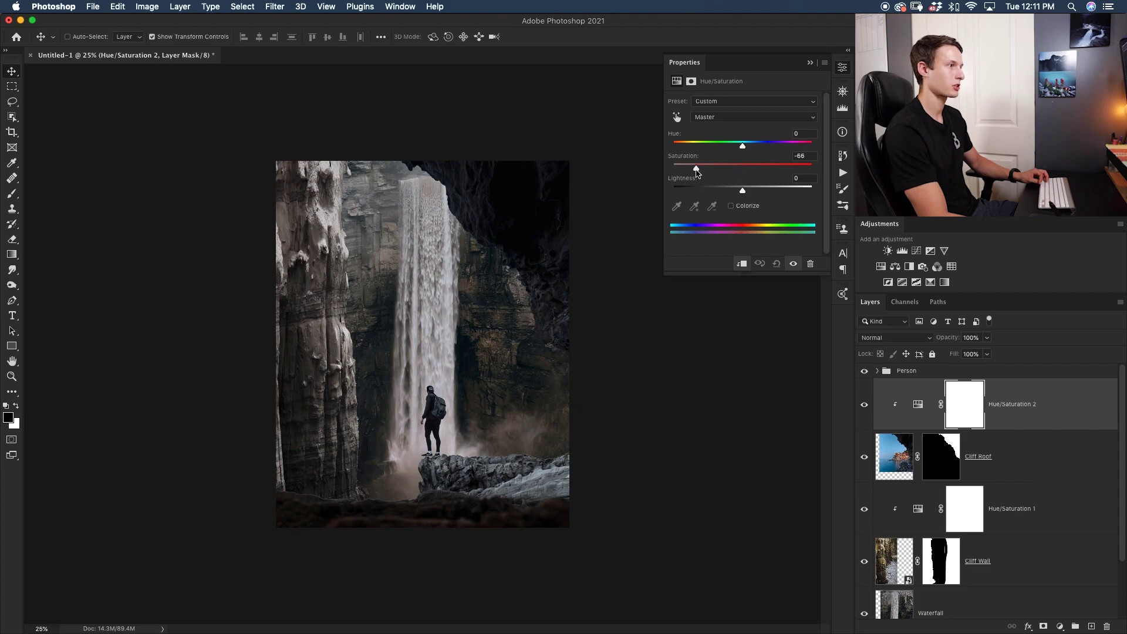
pyautogui.moveTo(746, 144)
pyautogui.mouseDown()
pyautogui.moveTo(761, 145)
pyautogui.moveTo(712, 145)
pyautogui.moveTo(743, 147)
pyautogui.moveTo(708, 162)
pyautogui.moveTo(755, 162)
pyautogui.mouseUp()
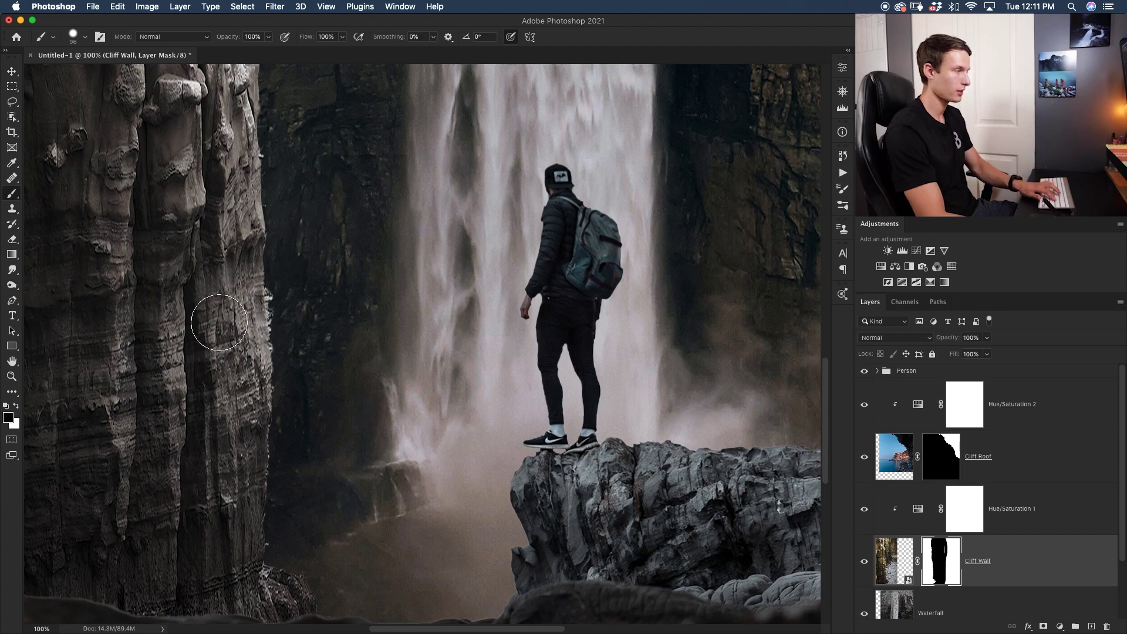
# Paint out the bright fringe along the Cliff Wall's right edge on its mask with a black 30 px brush
pyautogui.press('[')
pyautogui.press('[')
pyautogui.press('[')
pyautogui.press('[')
pyautogui.press('[')
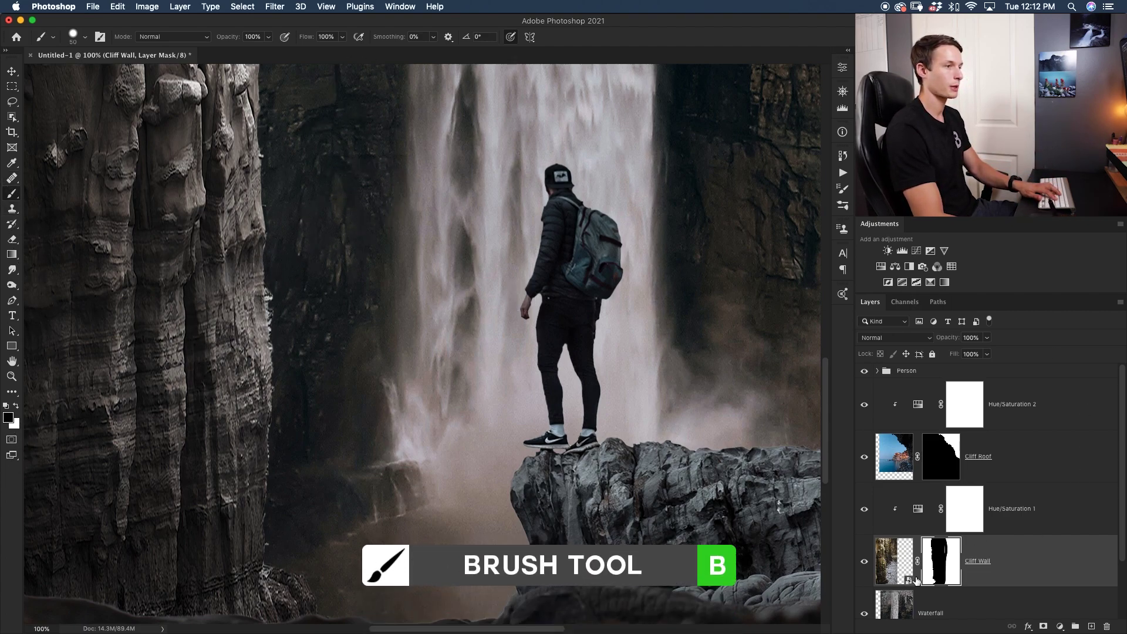
pyautogui.press('[')
pyautogui.press('[')
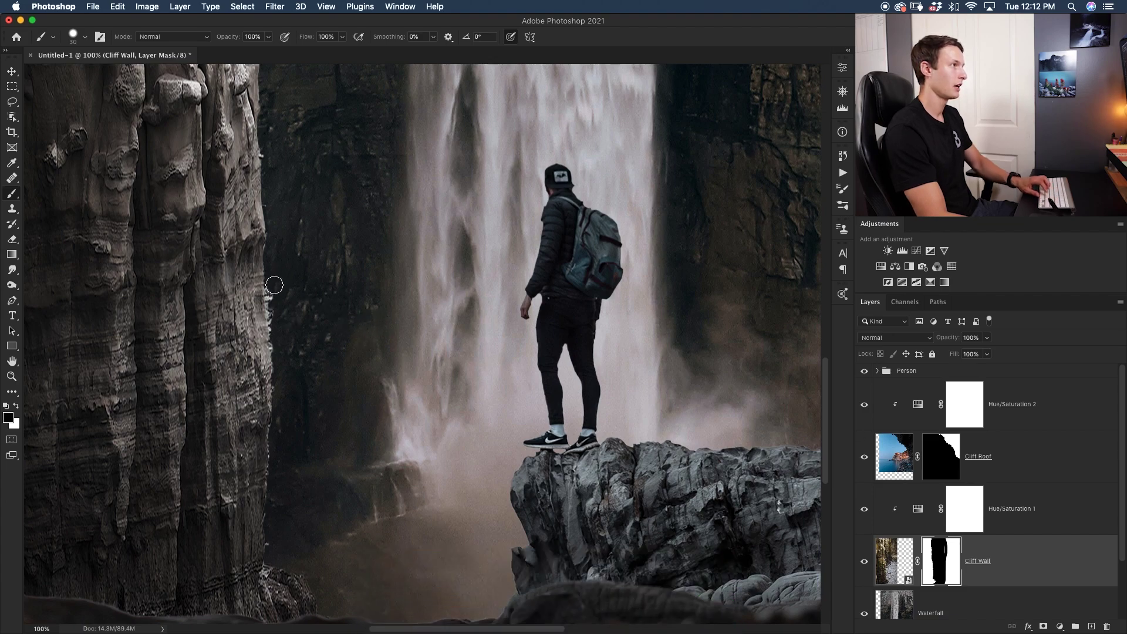
pyautogui.moveTo(269, 290); pyautogui.dragTo(270, 307)
pyautogui.moveTo(277, 348); pyautogui.dragTo(275, 378)
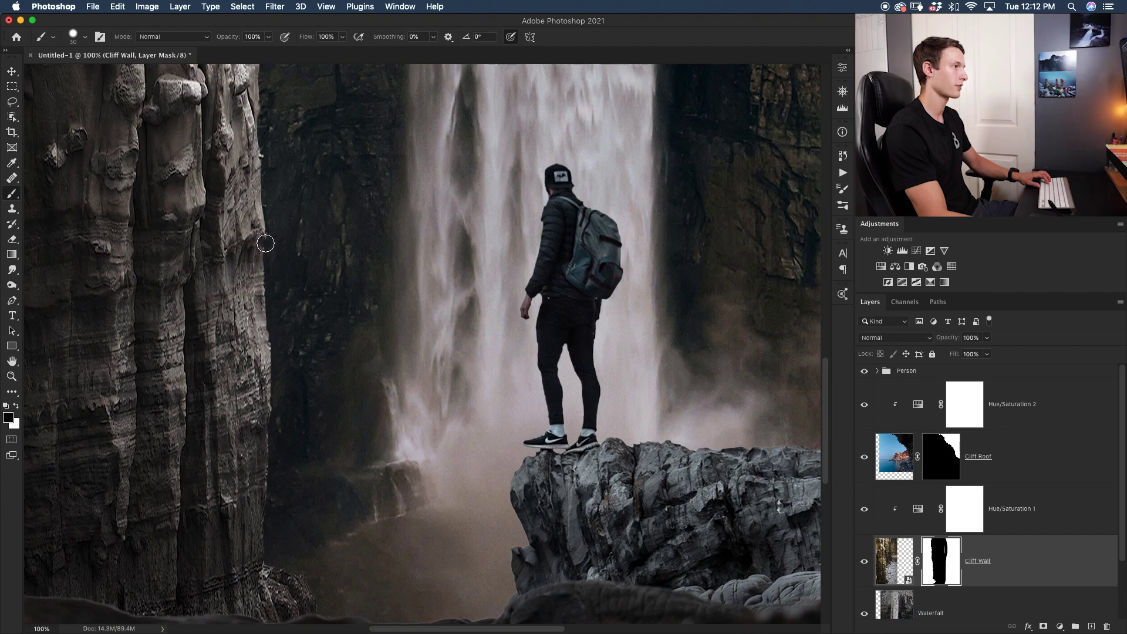
# Add a Curves adjustment above the Person group and clip it to that group
pyautogui.press('super+minus')
pyautogui.press('super+minus')
pyautogui.press('super+minus')
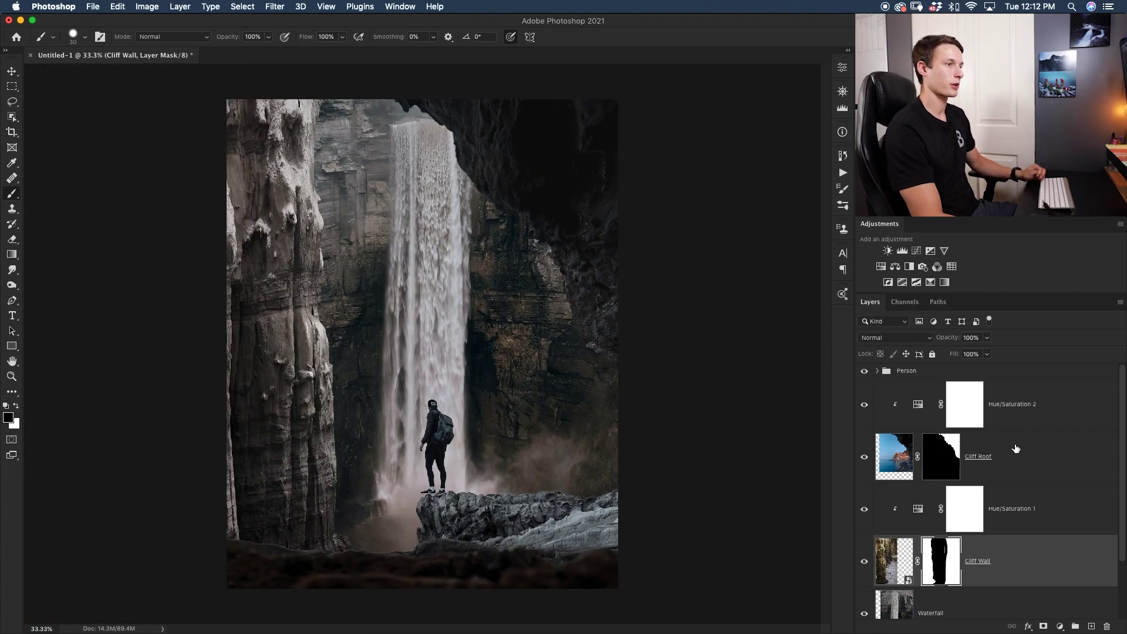
pyautogui.click(916, 374)
pyautogui.press('x')
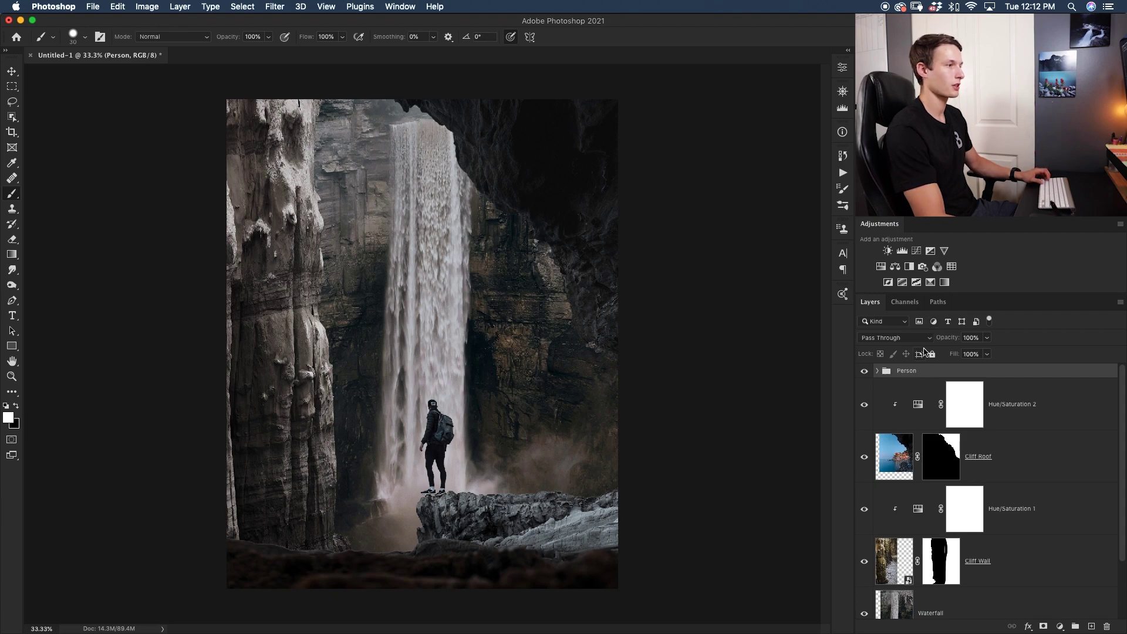
pyautogui.click(917, 251)
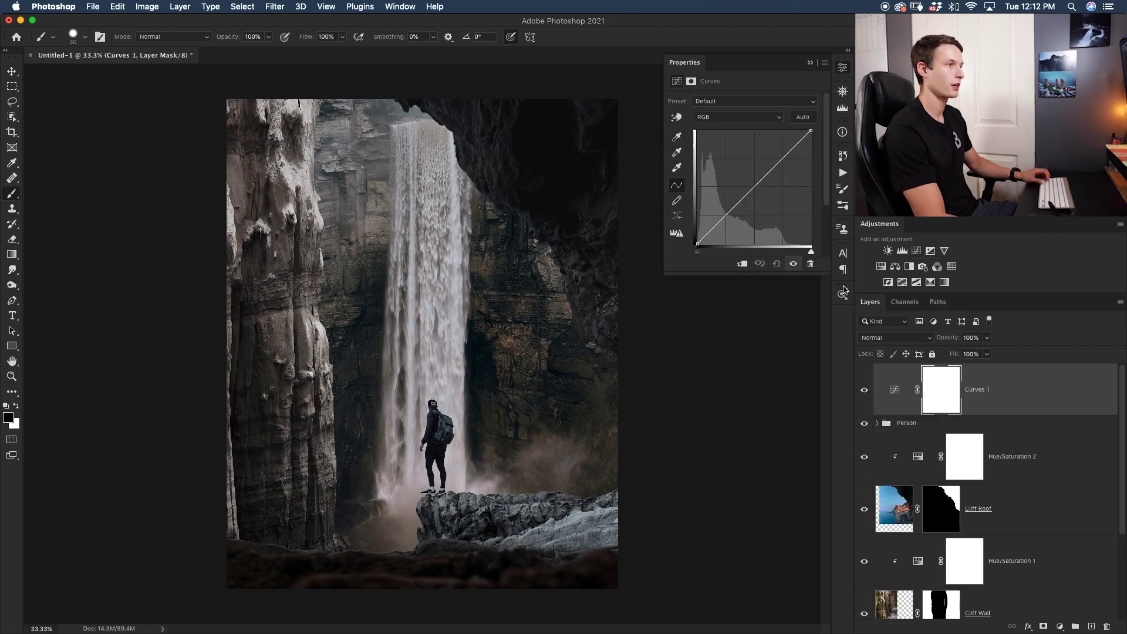
pyautogui.click(743, 266)
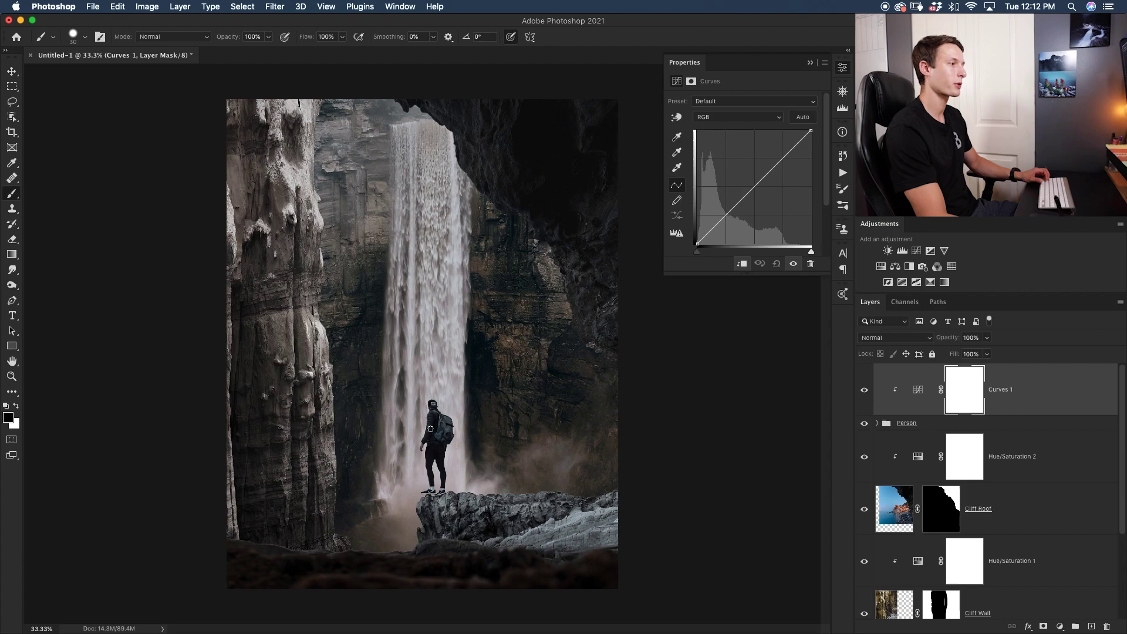
# Brighten the Person group's RGB curve in the upper midtones, anchor its shadows, and add a midtone point on the Blue curve
pyautogui.click(758, 194)
pyautogui.moveTo(755, 187); pyautogui.dragTo(755, 176)
pyautogui.click(727, 212)
pyautogui.moveTo(728, 212); pyautogui.dragTo(730, 209)
pyautogui.click(748, 117)
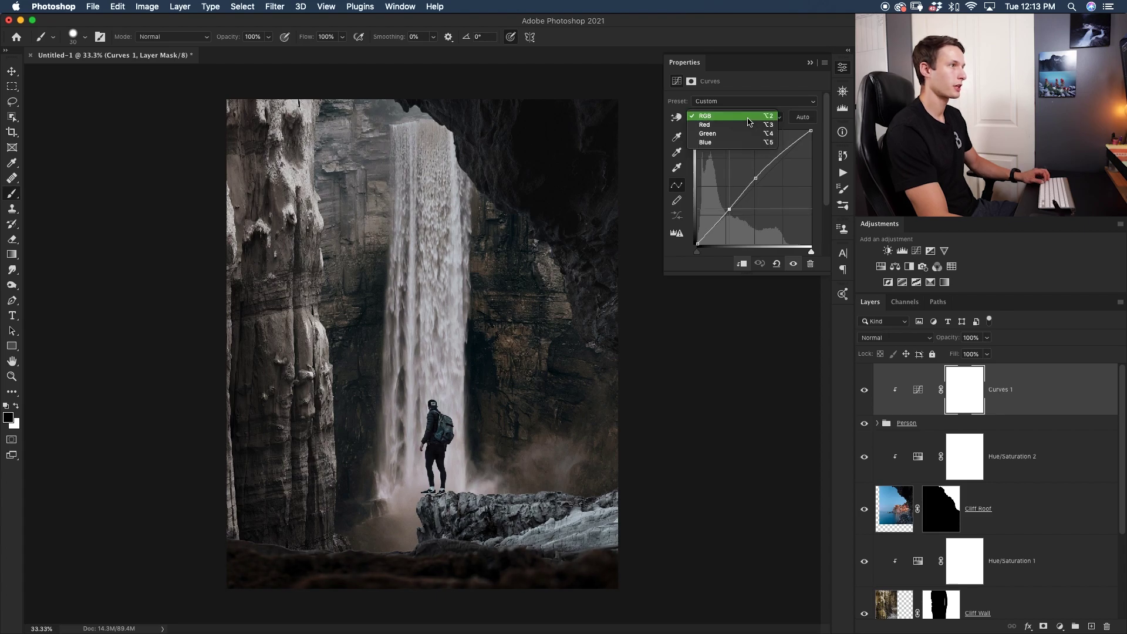
pyautogui.click(744, 145)
pyautogui.moveTo(755, 187)
pyautogui.mouseDown()
pyautogui.moveTo(787, 152)
pyautogui.moveTo(749, 192)
pyautogui.mouseUp()
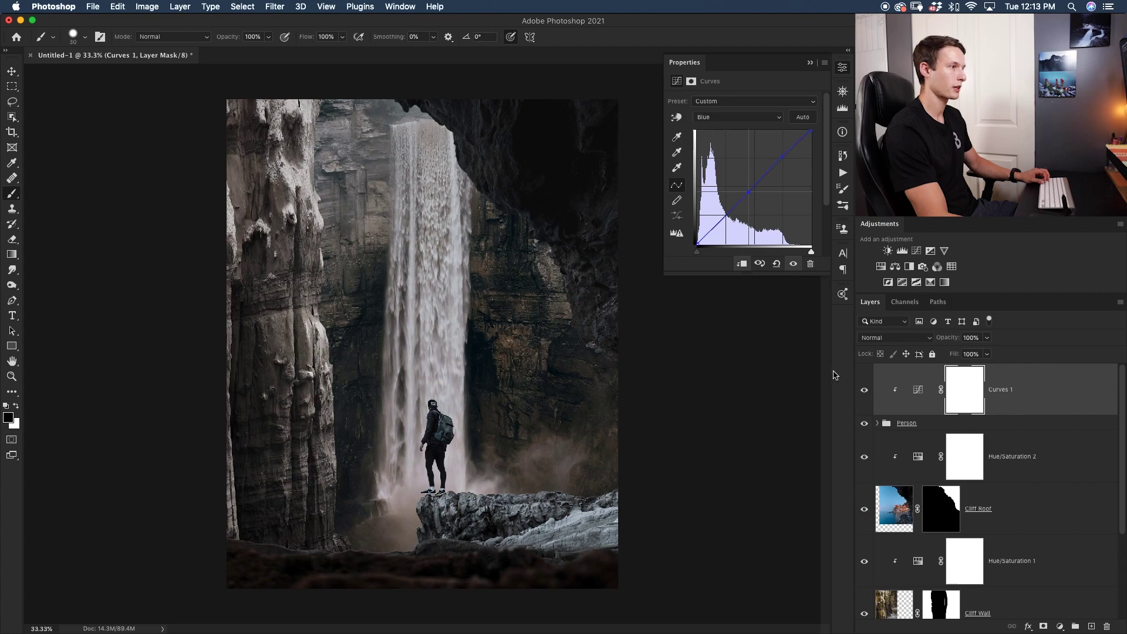
# Add a mask to the Person group and paint black along the upper edge of the foreground rocks at lower left
pyautogui.press('super+plus')
pyautogui.moveTo(328, 513); pyautogui.dragTo(516, 221)
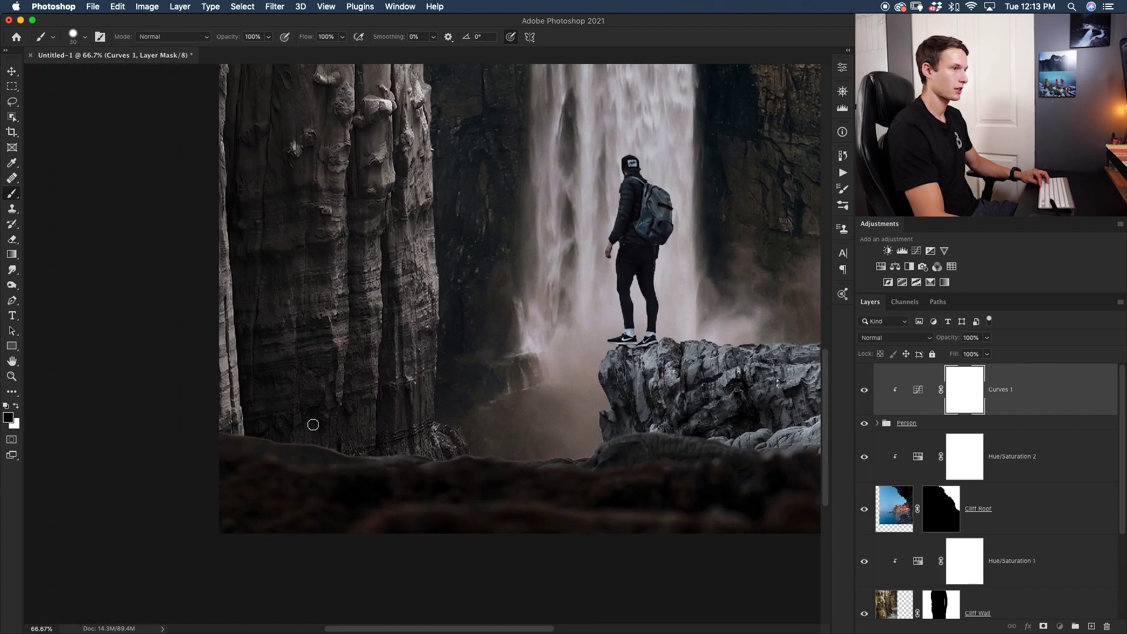
pyautogui.click(936, 425)
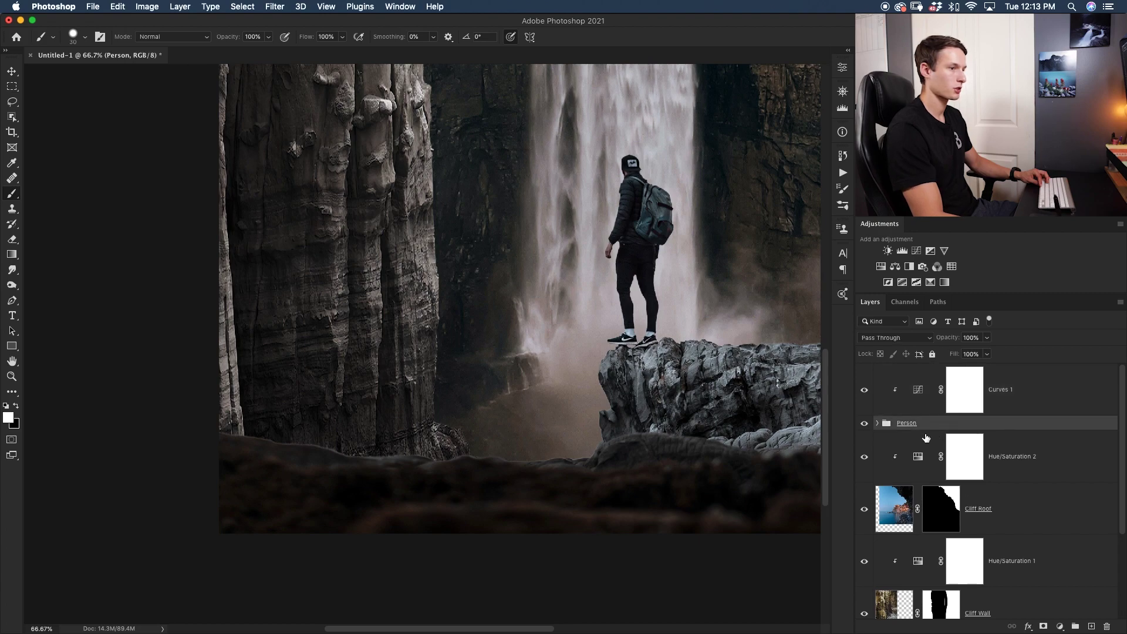
pyautogui.click(1044, 626)
pyautogui.press('x')
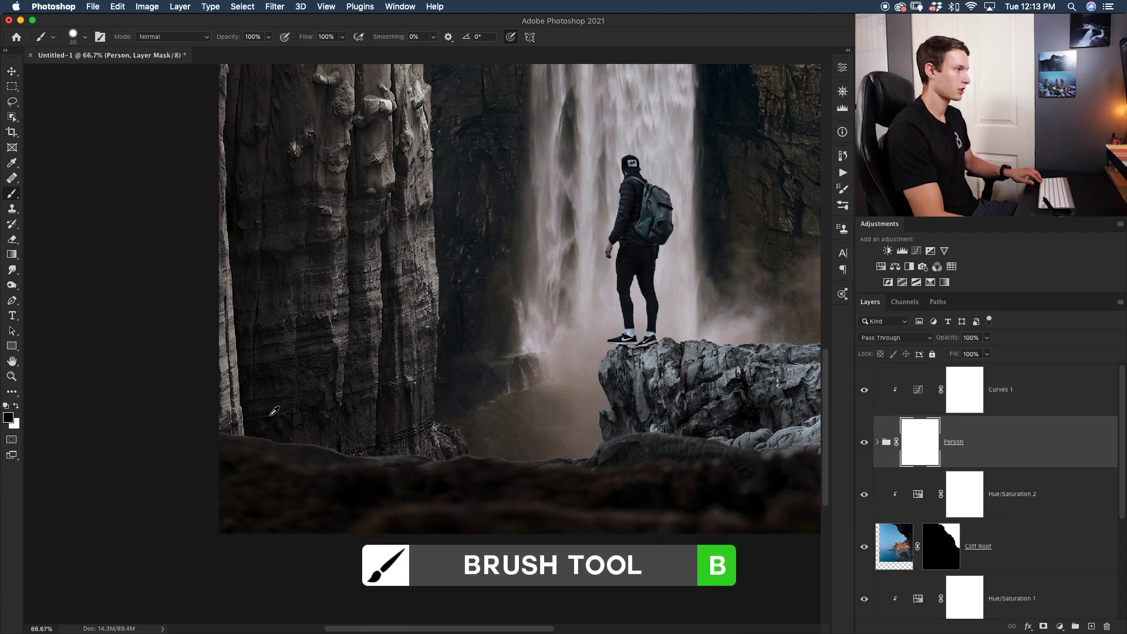
pyautogui.moveTo(274, 418); pyautogui.dragTo(276, 418)
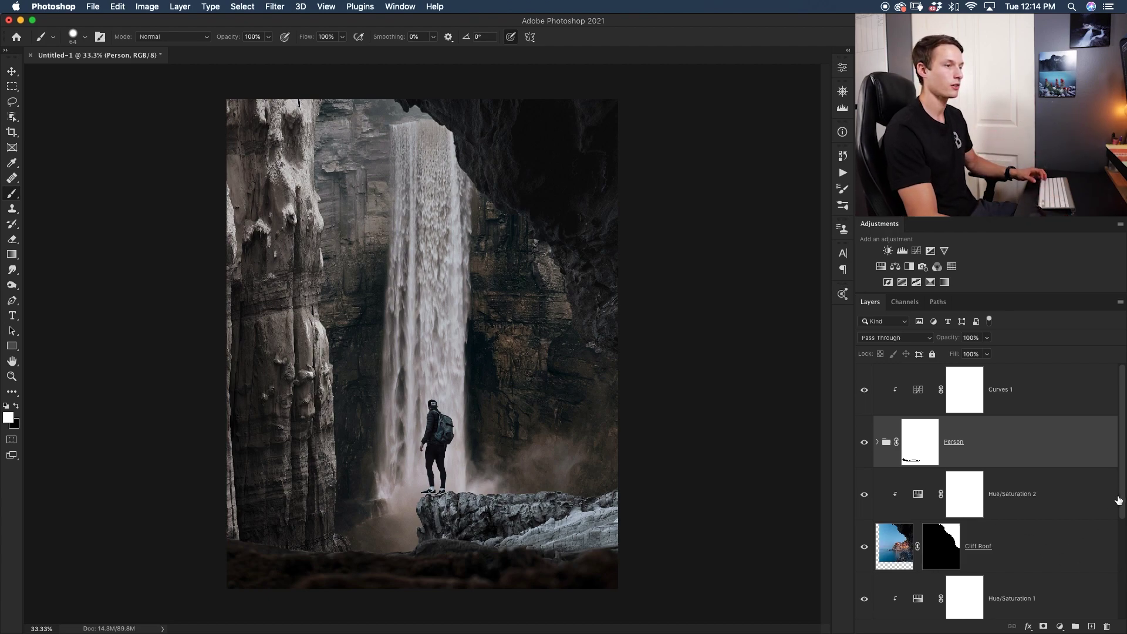
# Add a Curves adjustment clipped to Waterfall, raising the highlights and slightly lifting the shadows of the RGB curve
pyautogui.scroll(-3, 1118, 500)
pyautogui.click(1030, 548)
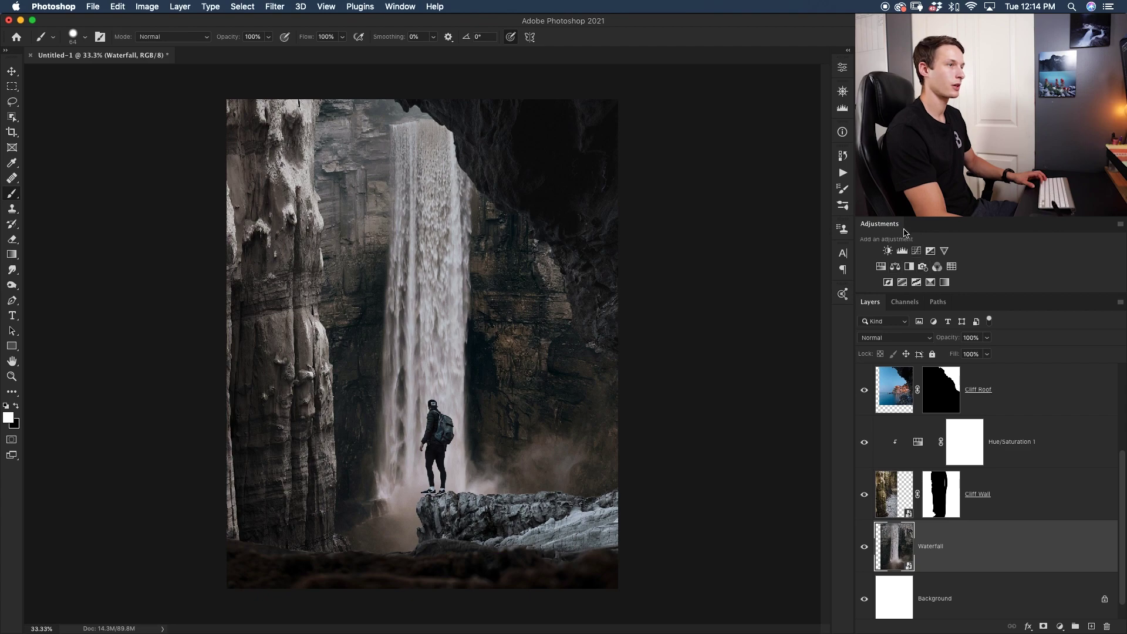
pyautogui.click(917, 251)
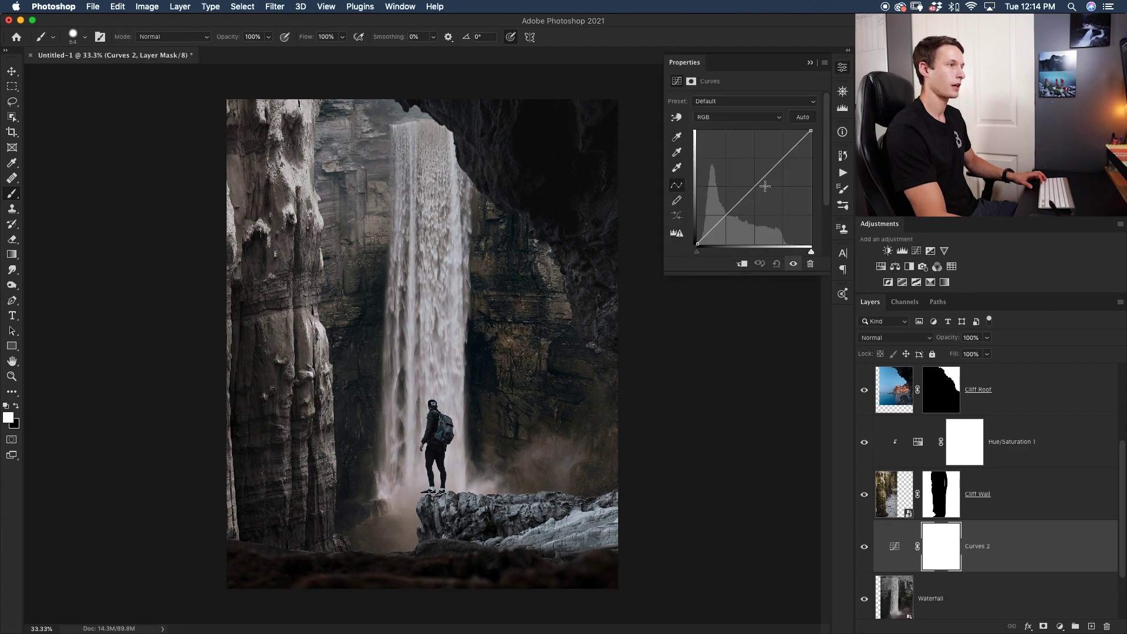
pyautogui.click(742, 264)
pyautogui.moveTo(752, 192); pyautogui.dragTo(778, 156)
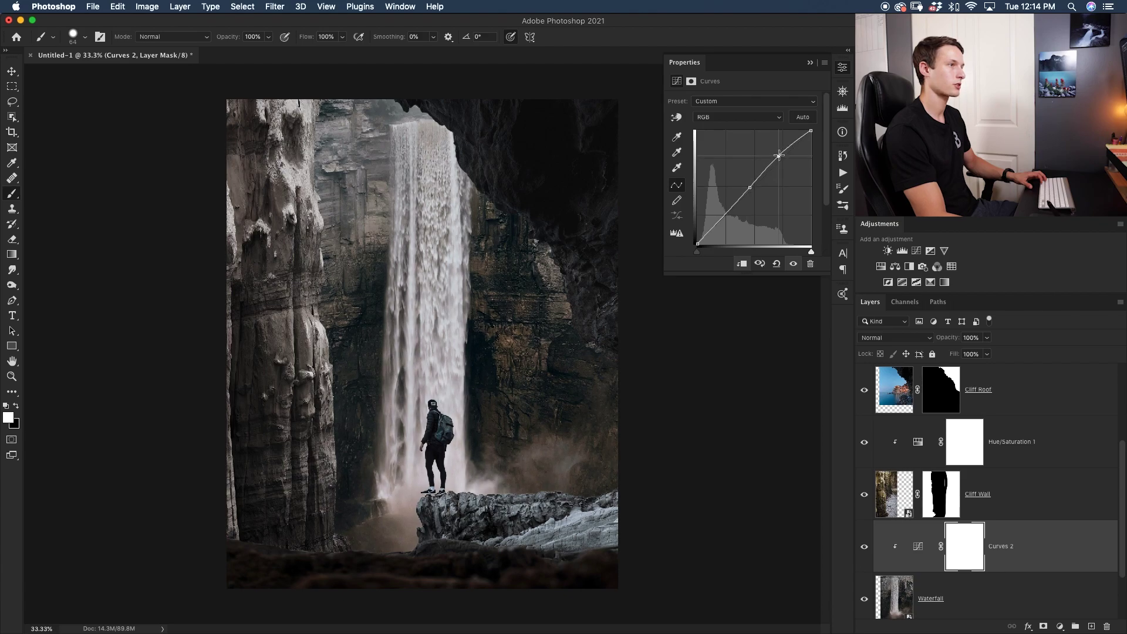
pyautogui.click(723, 214)
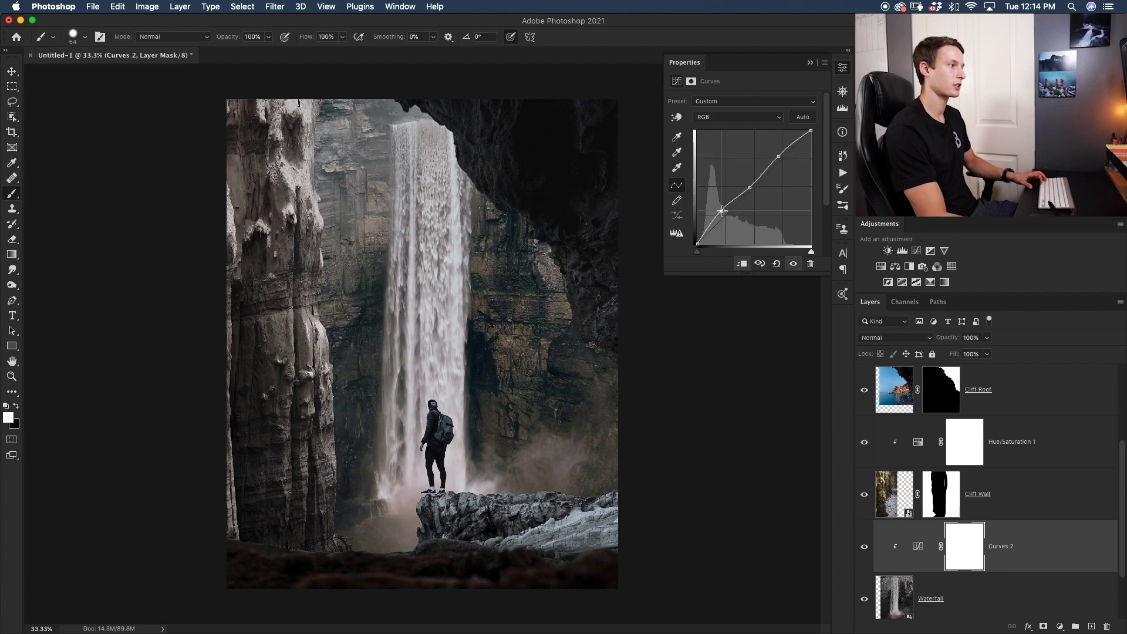
pyautogui.moveTo(721, 215); pyautogui.dragTo(723, 216)
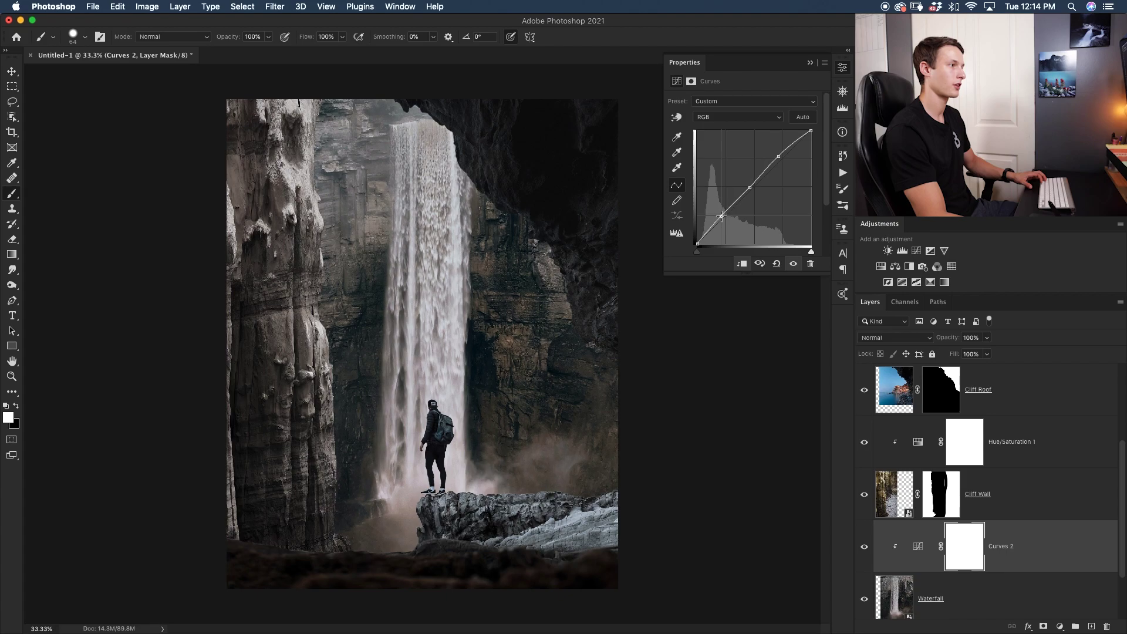
# Raise the highlights slightly on the Blue channel of the Waterfall's Curves adjustment
pyautogui.click(734, 119)
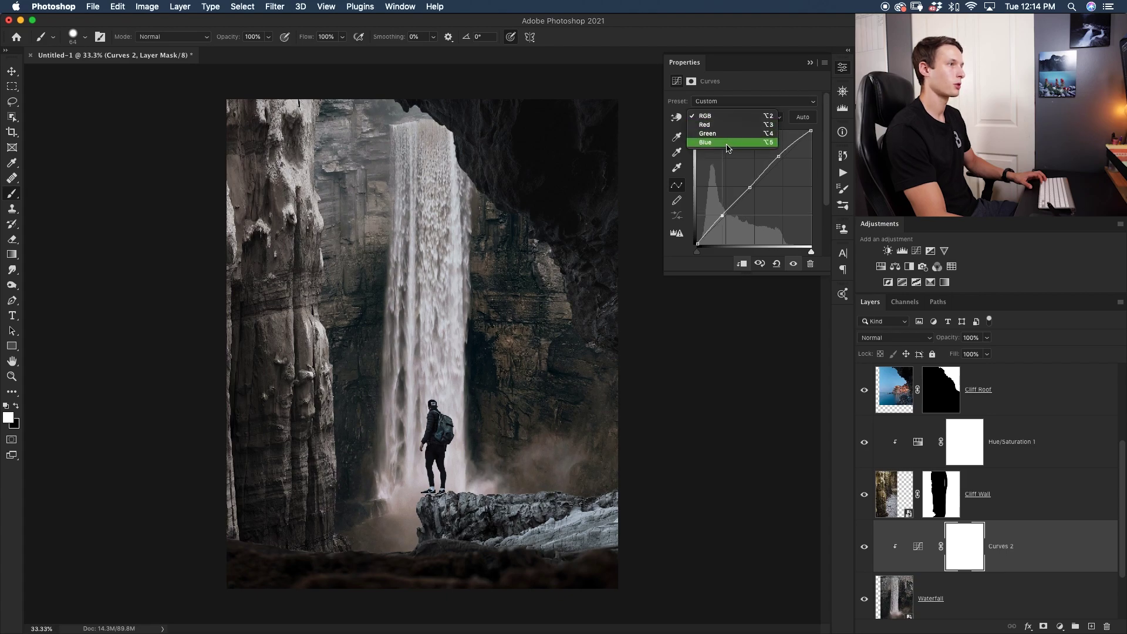
pyautogui.click(727, 144)
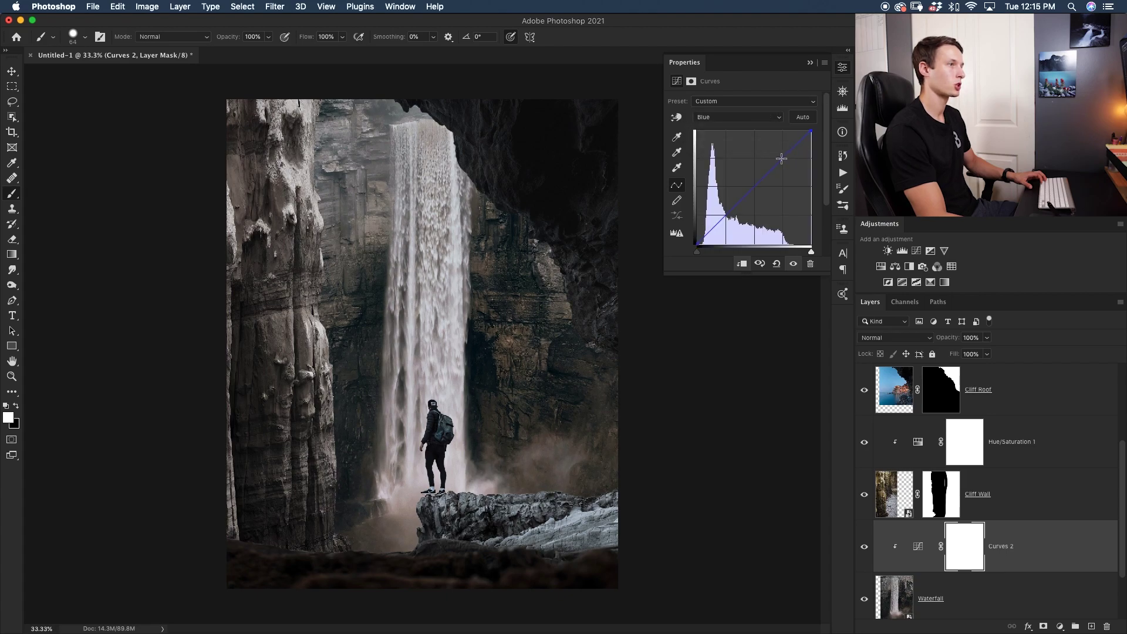
pyautogui.moveTo(782, 161); pyautogui.dragTo(777, 161)
# Add a Curves adjustment clipped to Cliff Wall and place highlight, midtone and shadow points on its RGB curve
pyautogui.press('super+minus')
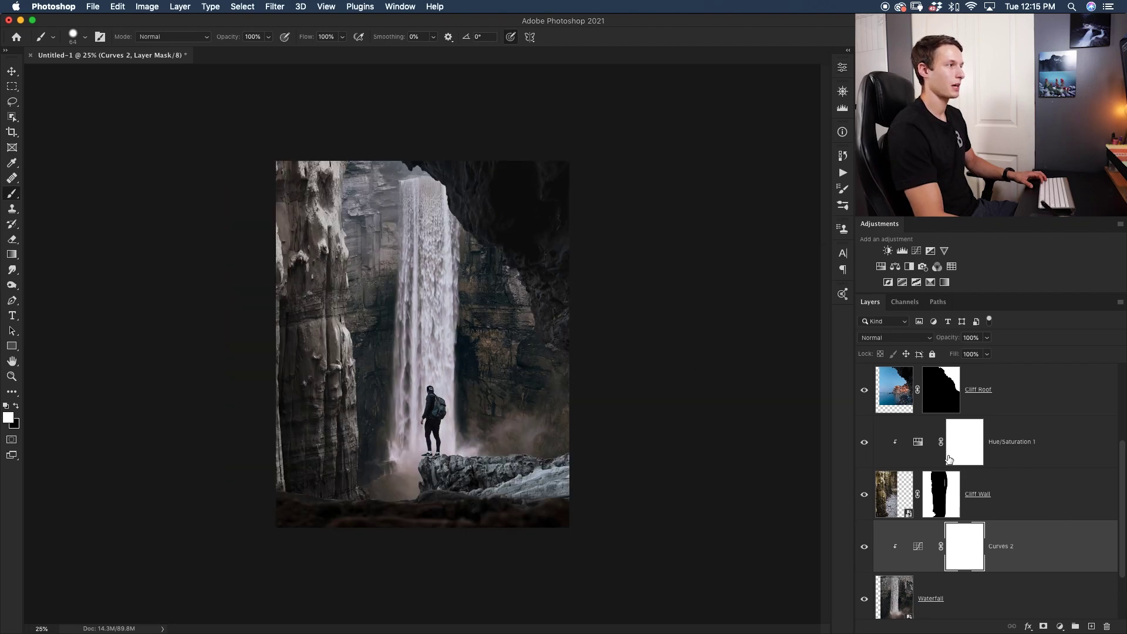
pyautogui.click(1057, 479)
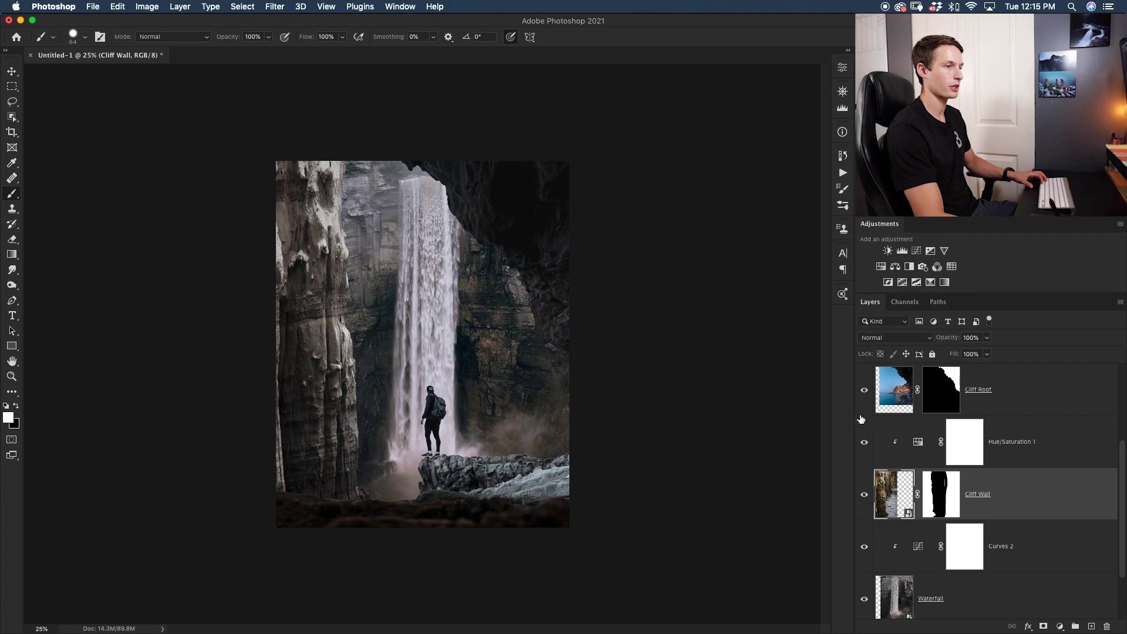
pyautogui.click(916, 251)
pyautogui.click(780, 163)
pyautogui.click(746, 196)
pyautogui.click(716, 222)
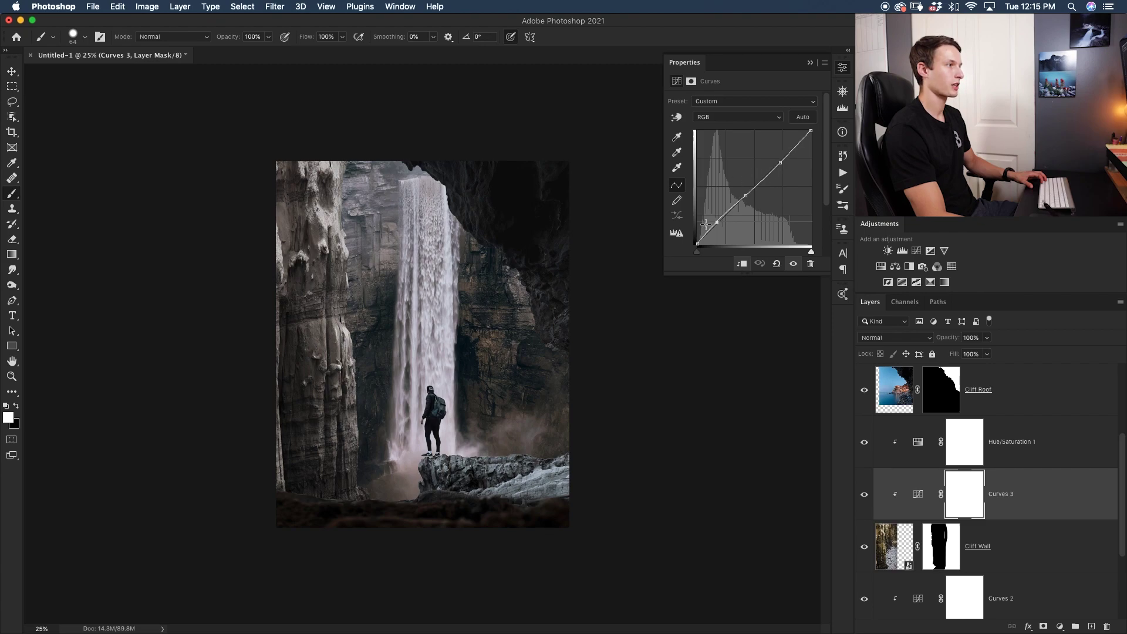
# Raise the Blue channel highlights in Cliff Wall's Curves adjustment and hold its lower tones near the original diagonal
pyautogui.click(725, 120)
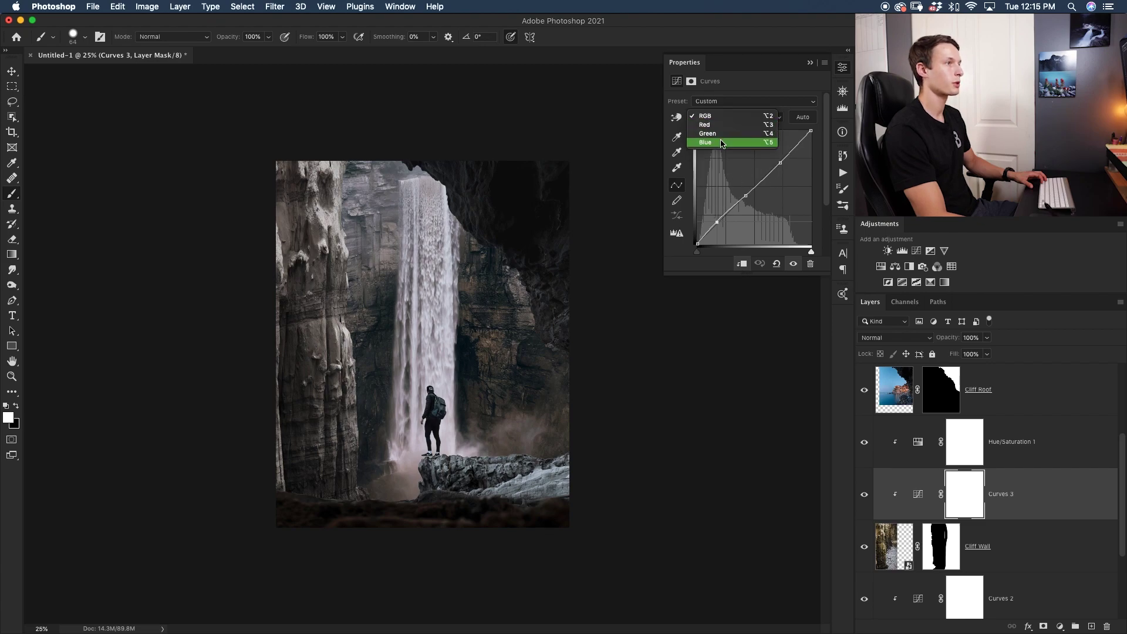
pyautogui.click(738, 147)
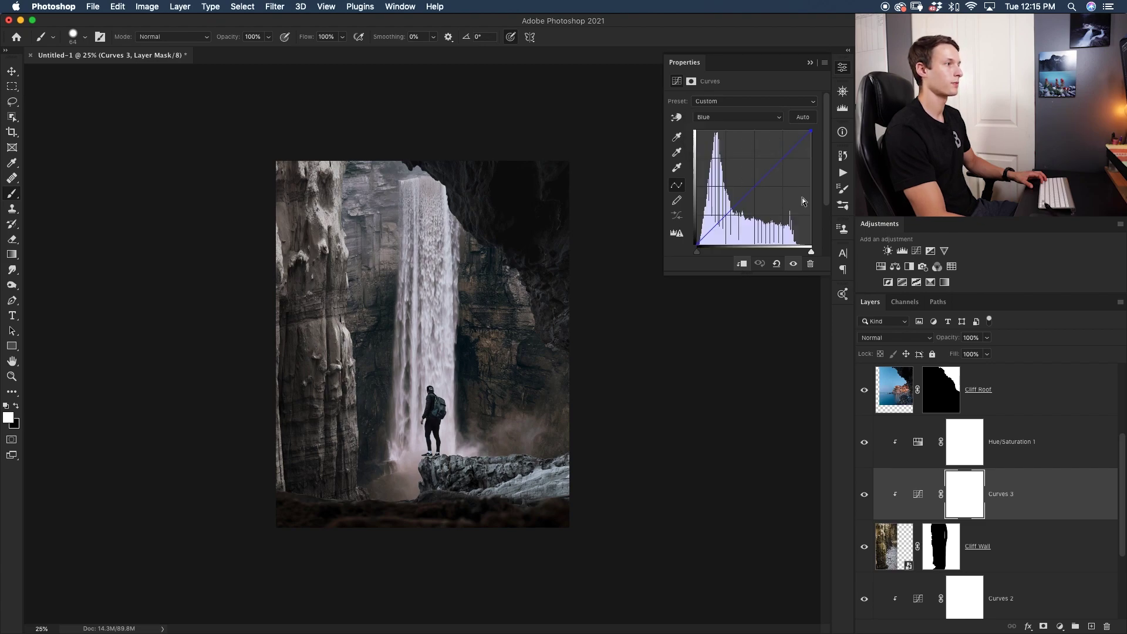
pyautogui.click(777, 160)
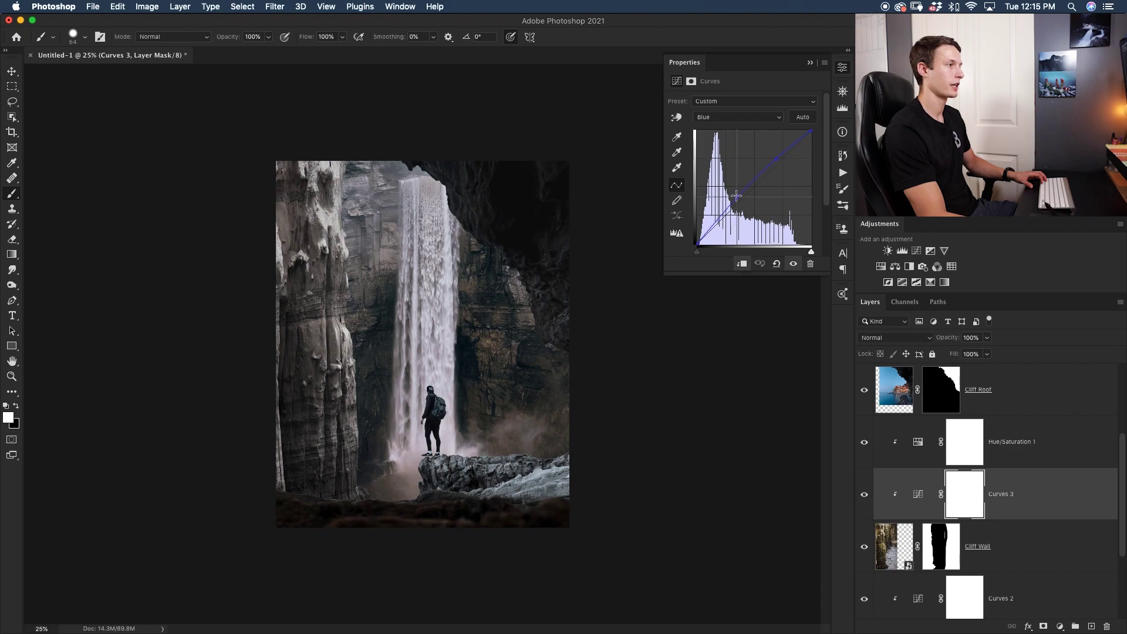
pyautogui.moveTo(737, 197); pyautogui.dragTo(736, 204)
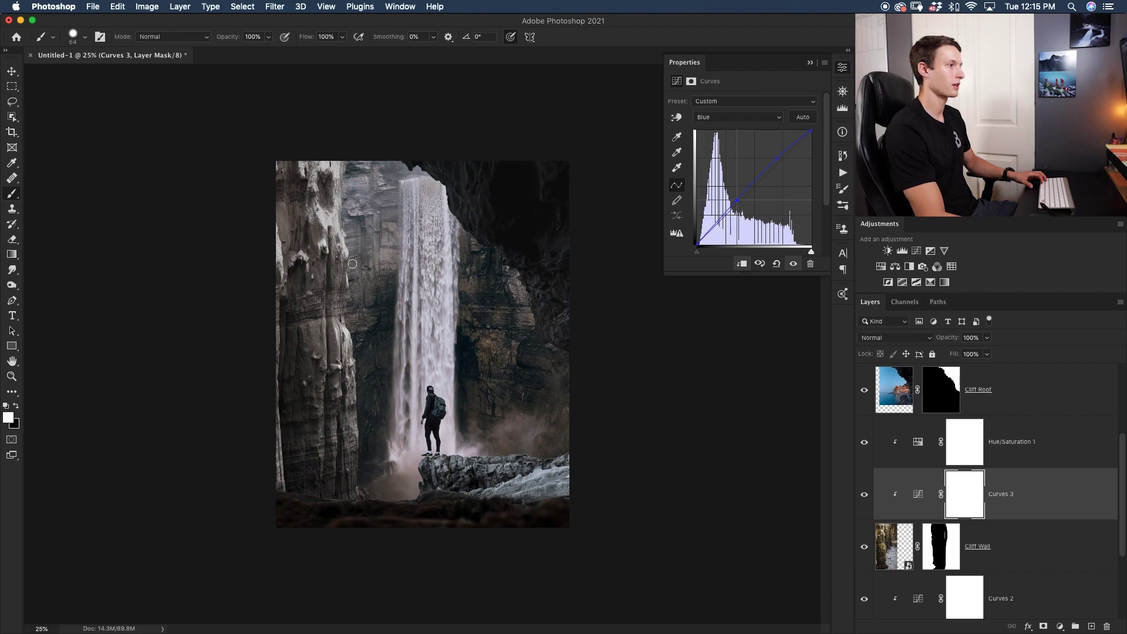
pyautogui.click(537, 253)
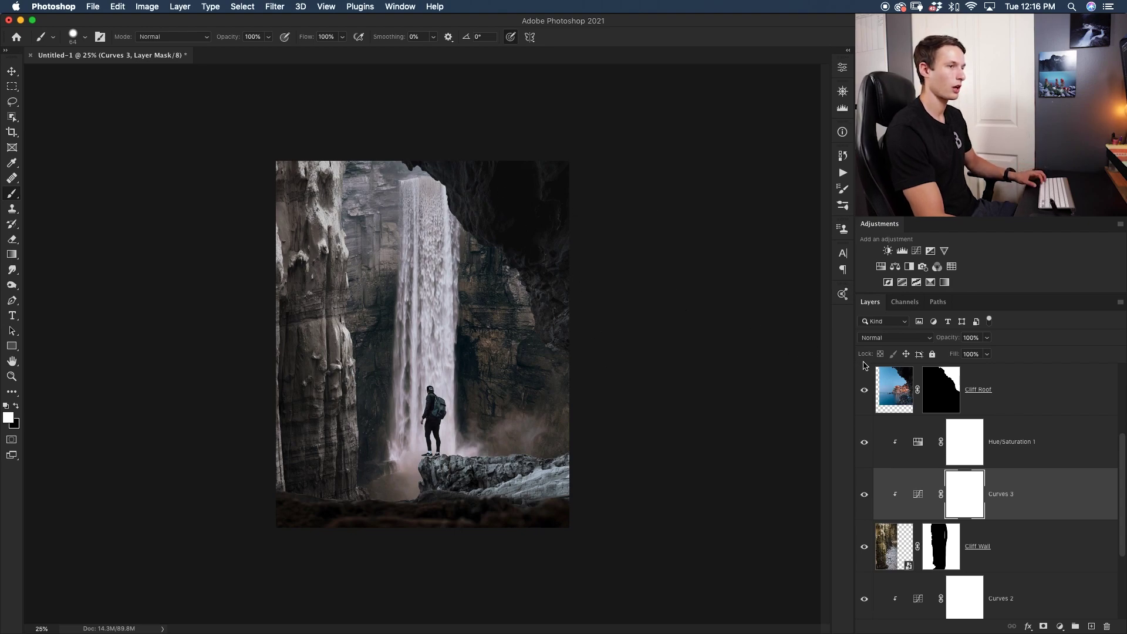
# Create a new layer named "Glow" directly above Hue/Saturation 1
pyautogui.scroll(3, 1124, 468)
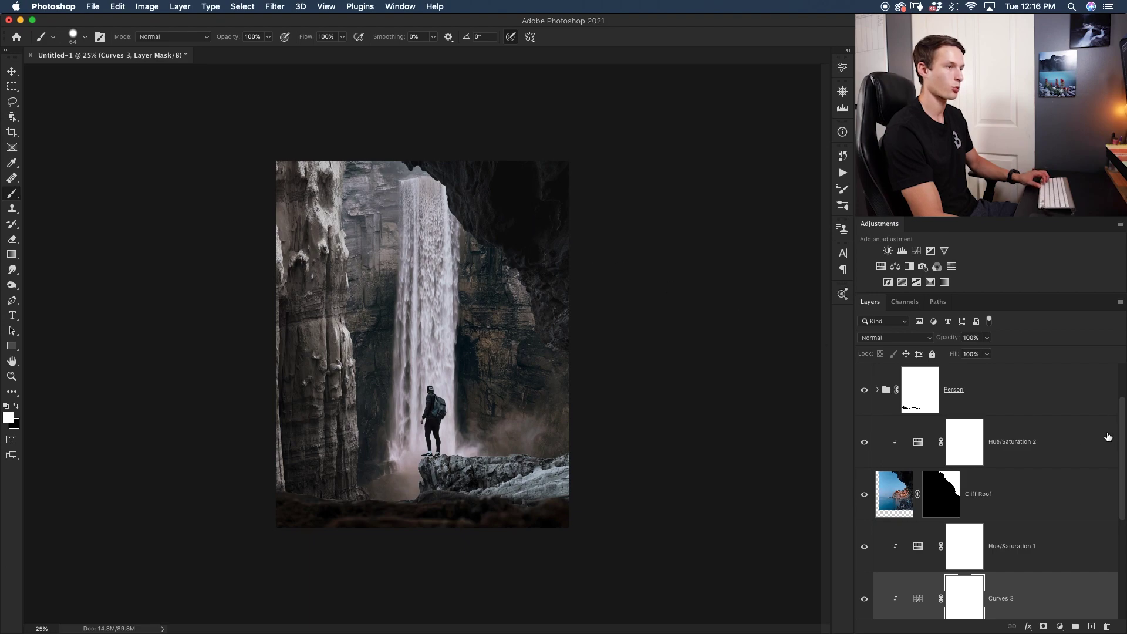
pyautogui.scroll(-2, 1124, 498)
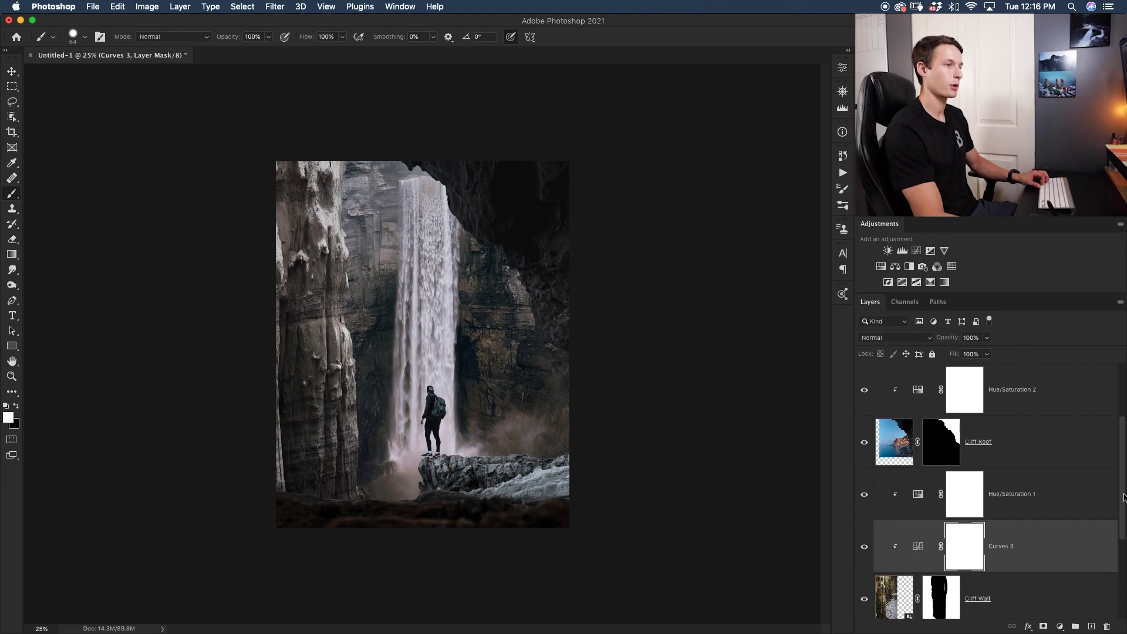
pyautogui.click(1035, 498)
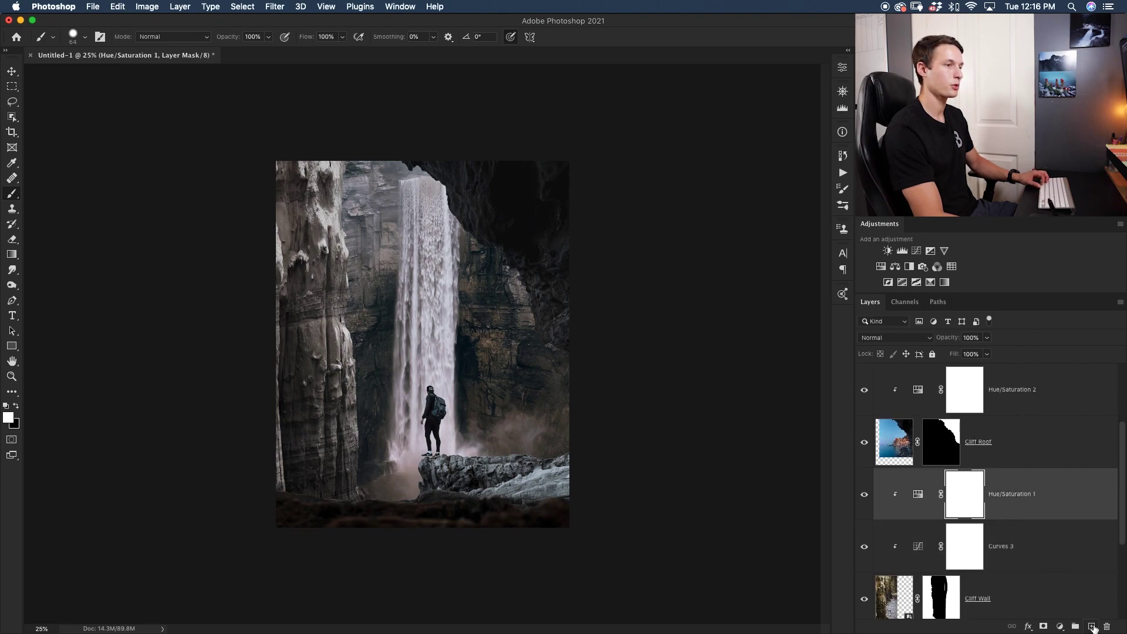
pyautogui.click(1092, 626)
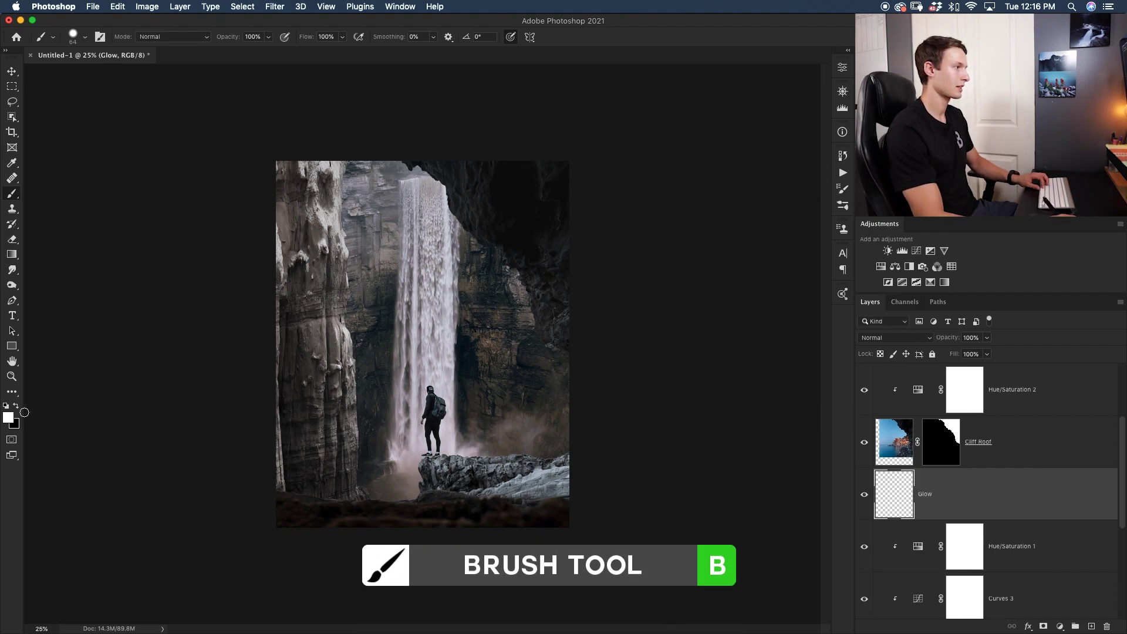
# Paint a soft #d9efff glow with a very large brush across the waterfall's top and along the Cliff Roof's edge
pyautogui.click(8, 421)
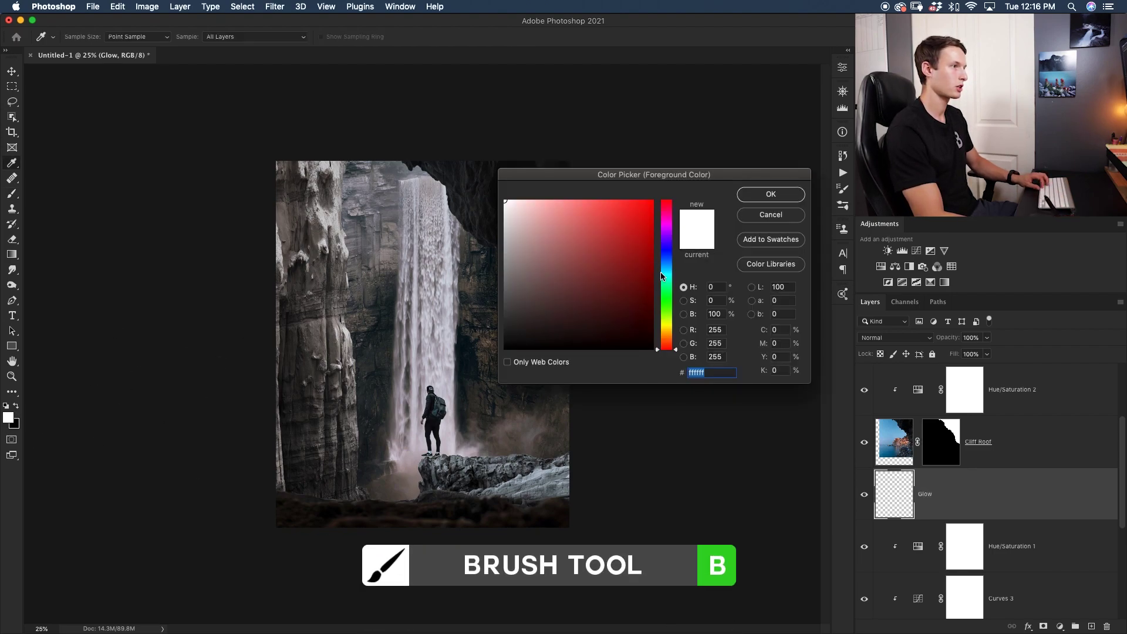
pyautogui.moveTo(656, 276); pyautogui.dragTo(656, 264)
pyautogui.moveTo(536, 209); pyautogui.dragTo(524, 200)
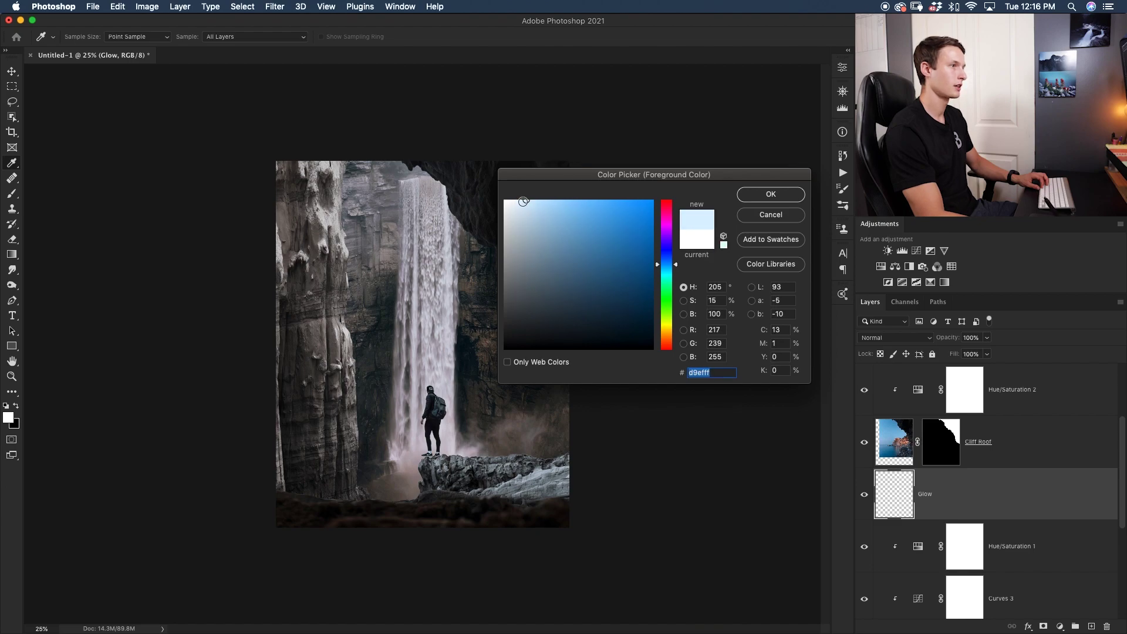
pyautogui.press('Return')
pyautogui.moveTo(452, 62); pyautogui.dragTo(446, 82)
pyautogui.moveTo(353, 129)
pyautogui.mouseDown()
pyautogui.moveTo(390, 126)
pyautogui.moveTo(523, 221)
pyautogui.mouseUp()
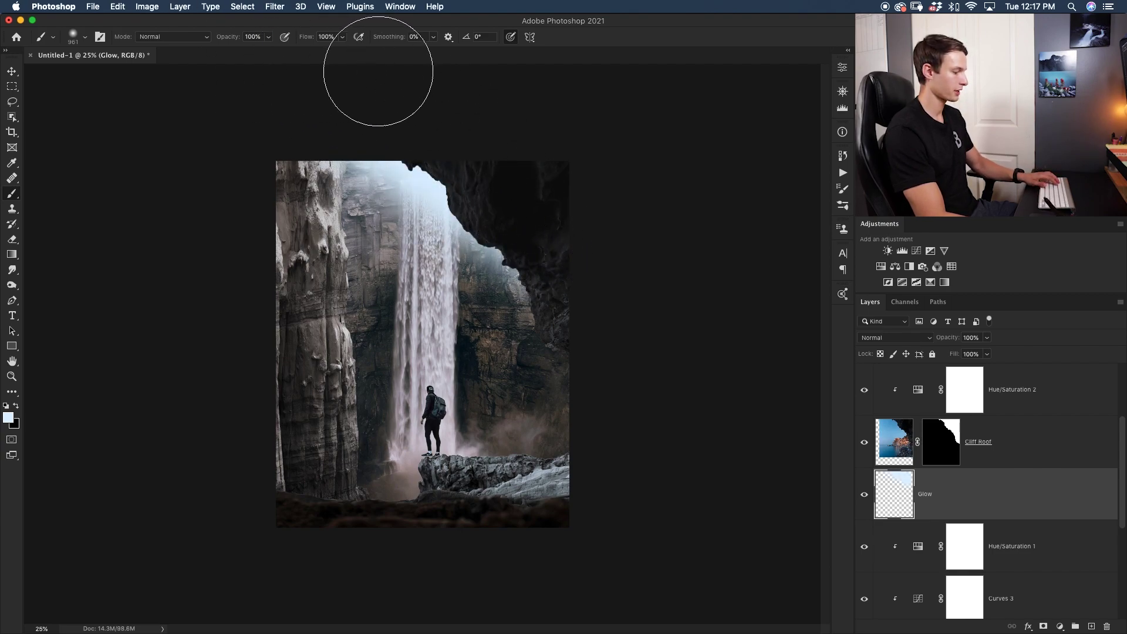
# Extend the glow along the Cliff Roof's edge at 60% brush opacity, and across the waterfall's upper area and rock wall at 30%
pyautogui.press('6')
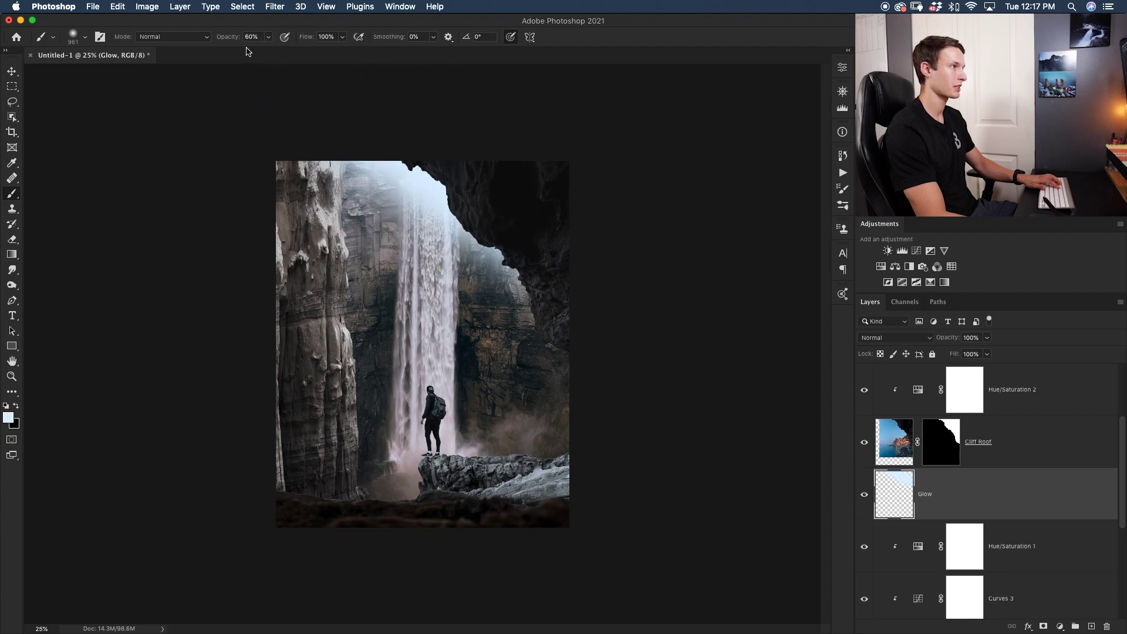
pyautogui.moveTo(372, 182)
pyautogui.mouseDown()
pyautogui.moveTo(365, 151)
pyautogui.moveTo(411, 205)
pyautogui.moveTo(478, 239)
pyautogui.moveTo(589, 219)
pyautogui.mouseUp()
pyautogui.press('3')
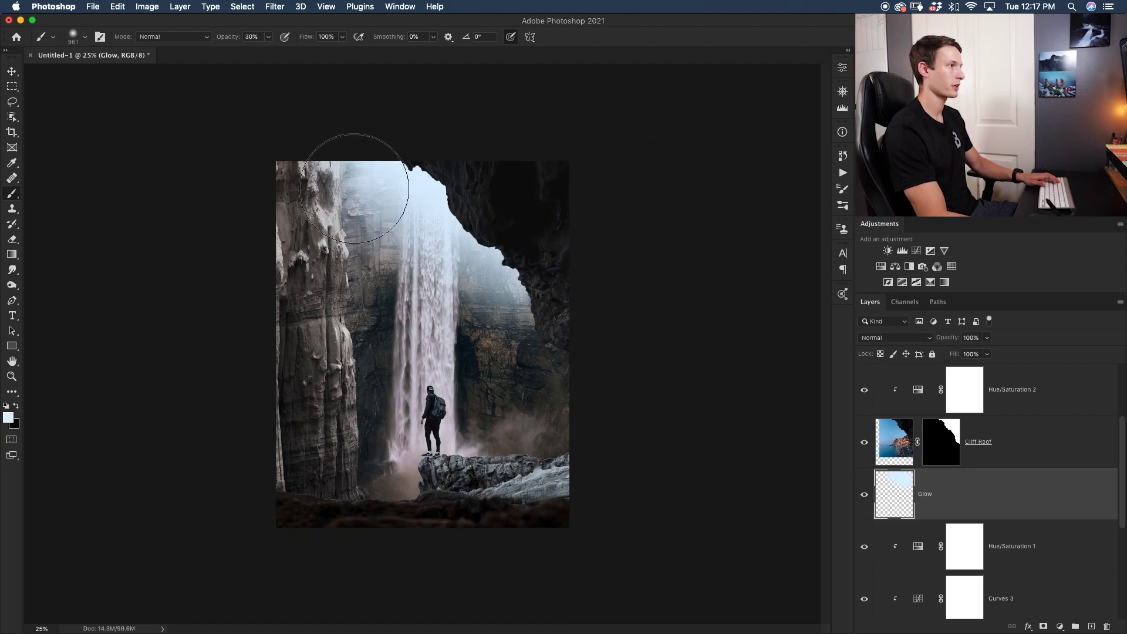
pyautogui.moveTo(353, 182)
pyautogui.mouseDown()
pyautogui.moveTo(423, 323)
pyautogui.moveTo(501, 308)
pyautogui.moveTo(528, 288)
pyautogui.moveTo(518, 266)
pyautogui.moveTo(386, 227)
pyautogui.moveTo(361, 182)
pyautogui.moveTo(355, 253)
pyautogui.mouseUp()
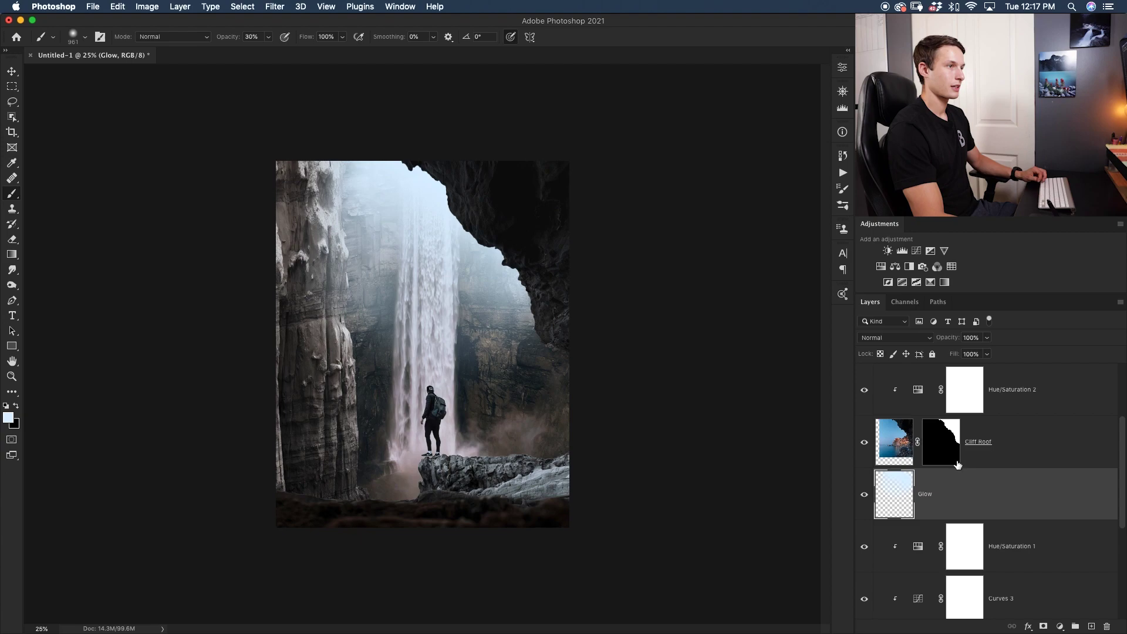
# Change the Glow layer's blend mode to Soft Light and set its Fill to 95%
pyautogui.click(907, 338)
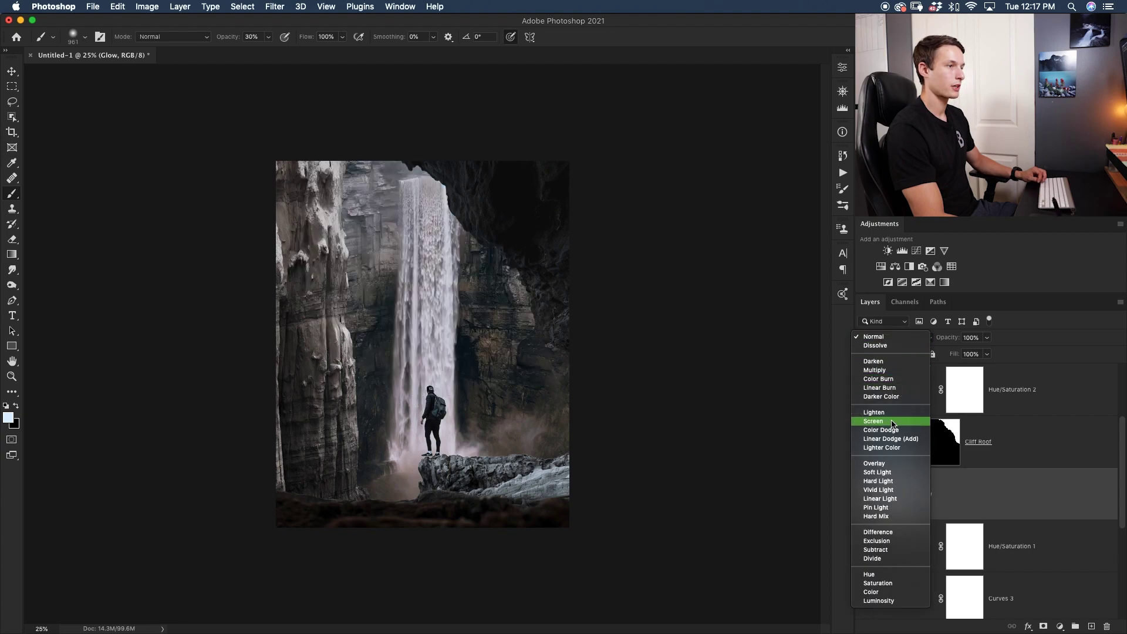
pyautogui.click(898, 472)
pyautogui.click(987, 355)
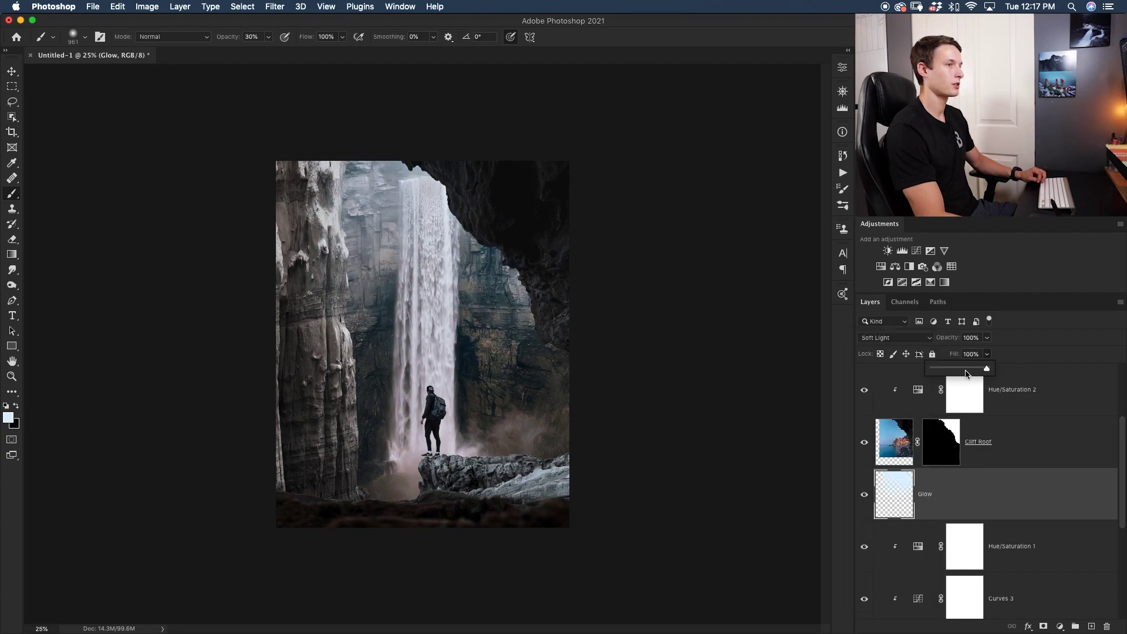
pyautogui.moveTo(987, 369)
pyautogui.mouseDown()
pyautogui.moveTo(957, 370)
pyautogui.moveTo(988, 370)
pyautogui.mouseUp()
# Paint more soft glow over the cliff wall and lower waterfall on the Glow layer, and compare the image without it
pyautogui.moveTo(298, 248)
pyautogui.mouseDown()
pyautogui.moveTo(290, 214)
pyautogui.moveTo(276, 428)
pyautogui.moveTo(291, 452)
pyautogui.moveTo(281, 297)
pyautogui.moveTo(360, 465)
pyautogui.moveTo(395, 485)
pyautogui.moveTo(416, 445)
pyautogui.moveTo(533, 431)
pyautogui.moveTo(487, 460)
pyautogui.moveTo(410, 478)
pyautogui.mouseUp()
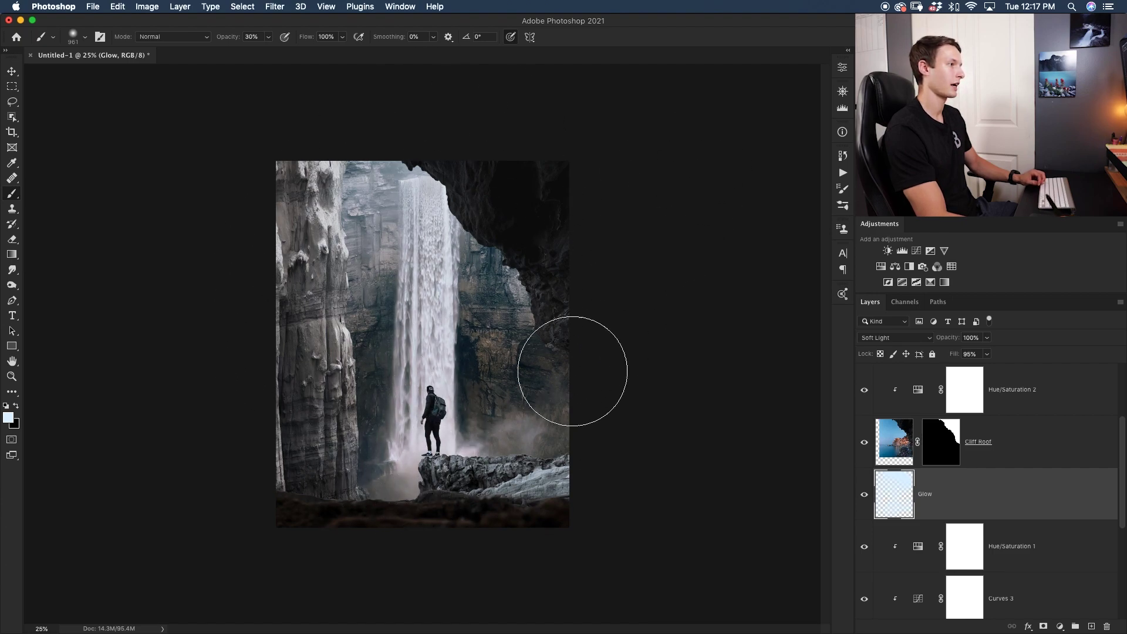
pyautogui.click(864, 502)
pyautogui.click(864, 502)
pyautogui.click(864, 503)
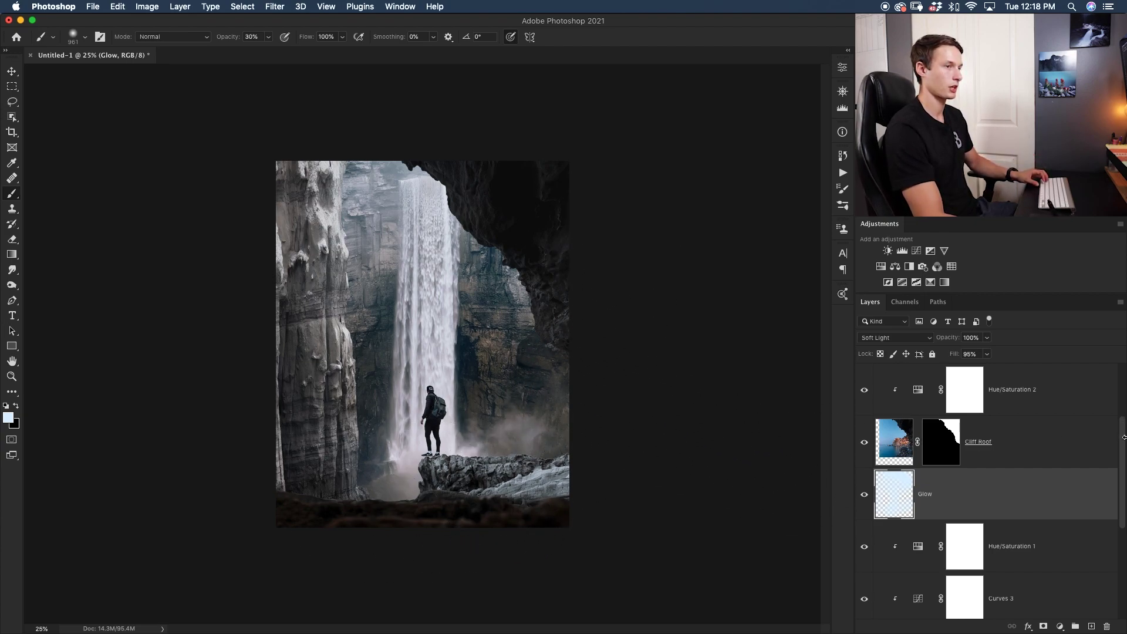
# Add a Color Balance adjustment clipped to the Person group and shift its midtones slightly toward cyan and yellow
pyautogui.scroll(2, 998, 453)
pyautogui.click(969, 464)
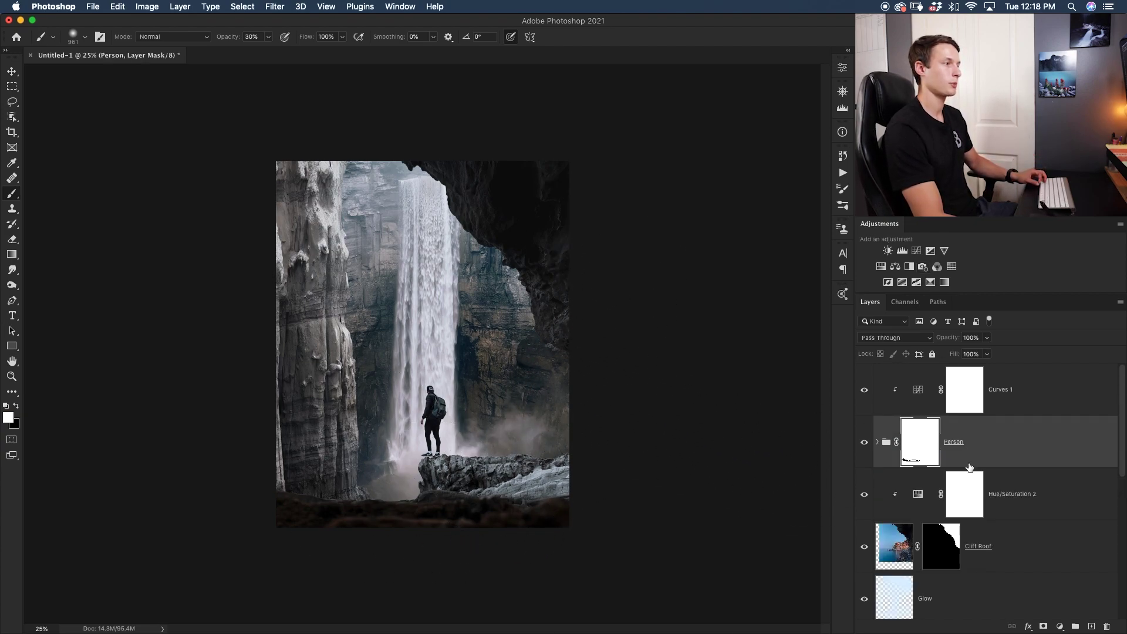
pyautogui.click(895, 267)
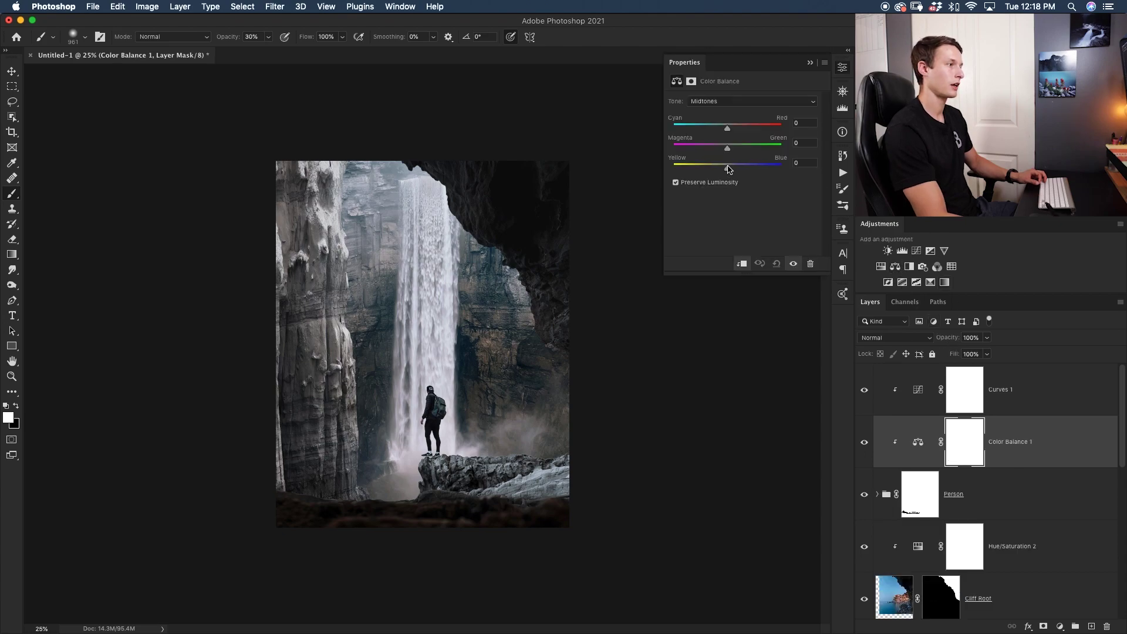
pyautogui.moveTo(726, 165); pyautogui.dragTo(723, 167)
pyautogui.moveTo(727, 128); pyautogui.dragTo(730, 128)
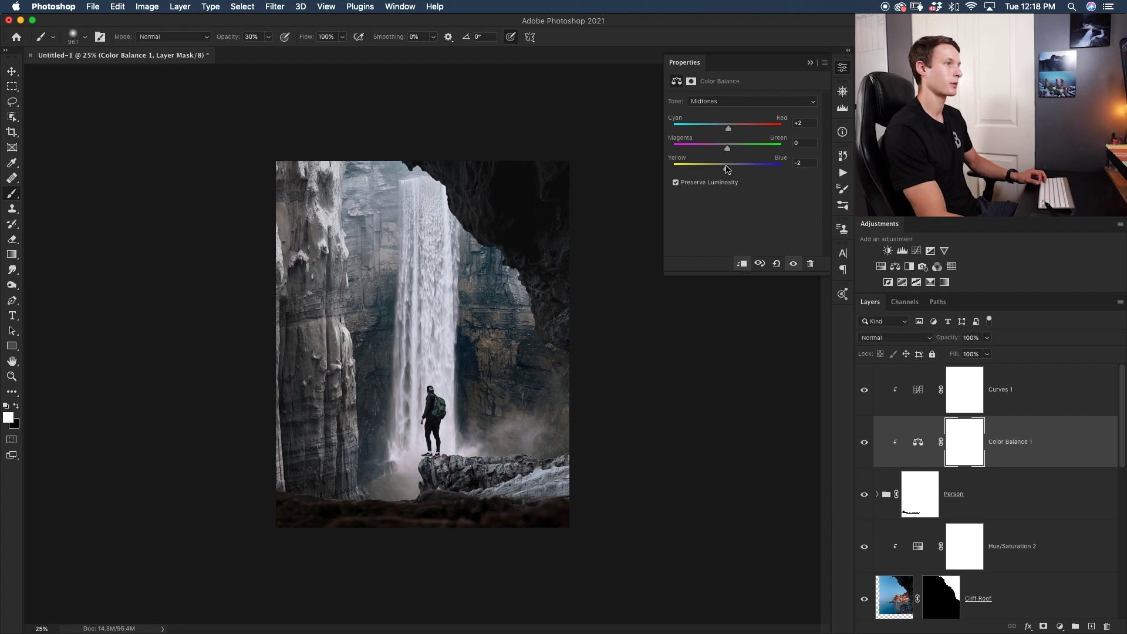
pyautogui.moveTo(728, 148); pyautogui.dragTo(727, 148)
pyautogui.moveTo(728, 128); pyautogui.dragTo(719, 131)
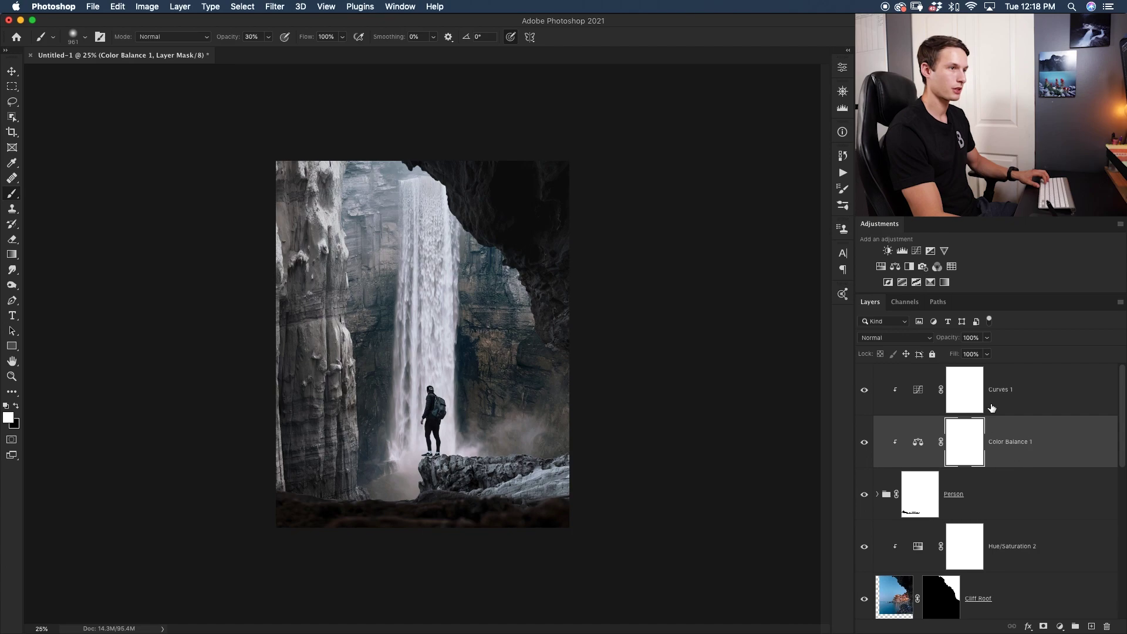
# Group every layer from Curves 1 down to Waterfall into a group named "Breakdown", leaving out the Background
pyautogui.click(1032, 394)
pyautogui.moveTo(1123, 439); pyautogui.dragTo(1123, 591)
pyautogui.keyDown('shift'); pyautogui.click(1005, 546); pyautogui.keyUp('shift')
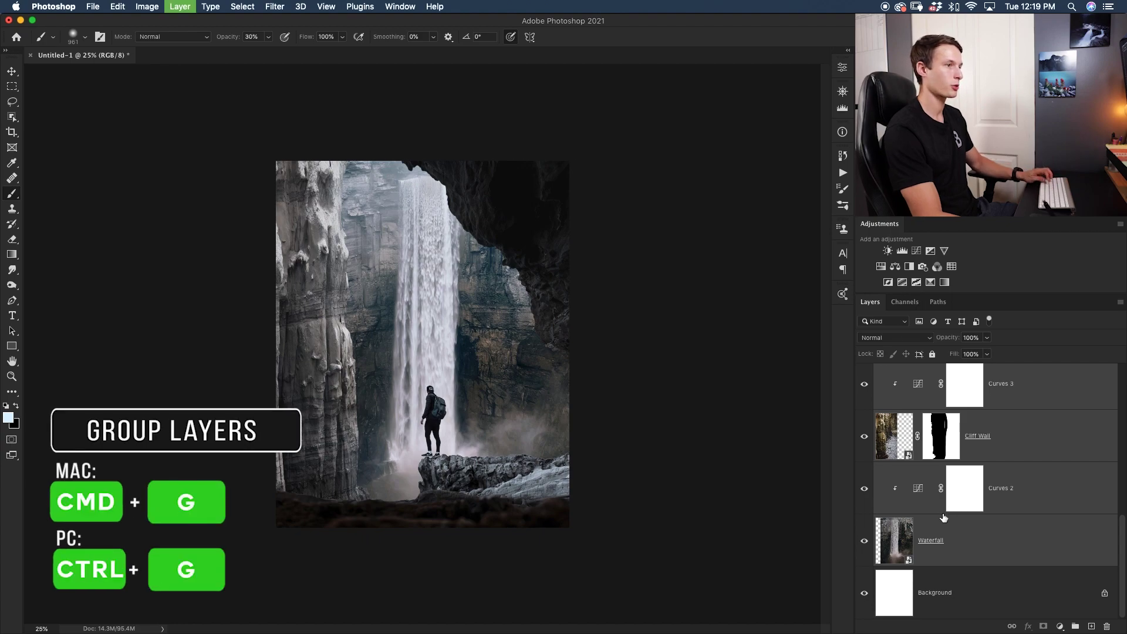
pyautogui.press('super+g')
pyautogui.press('Return')
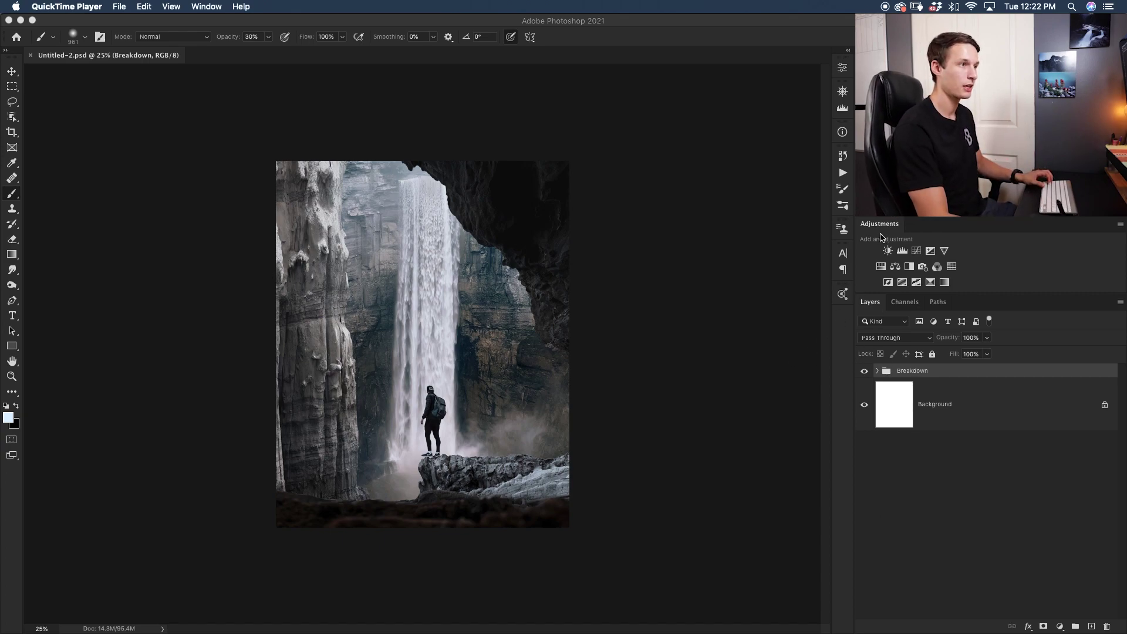
# Add a Curves adjustment above the Breakdown group, raise its RGB highlights, anchor the midtones and shadows, and compare before and after
pyautogui.click(916, 251)
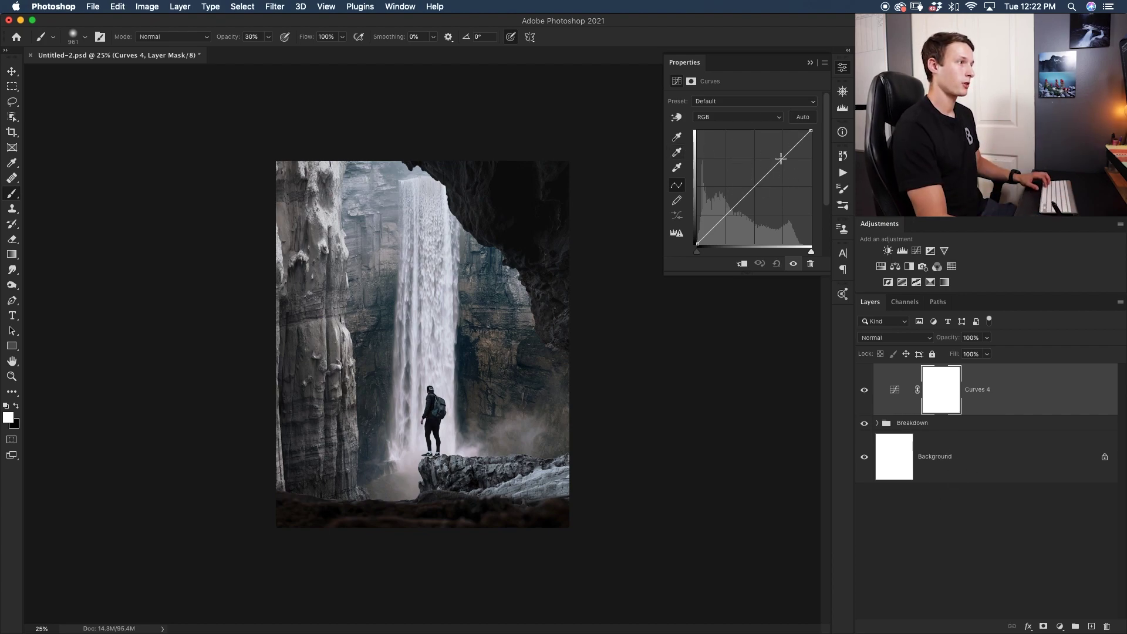
pyautogui.moveTo(784, 158); pyautogui.dragTo(785, 151)
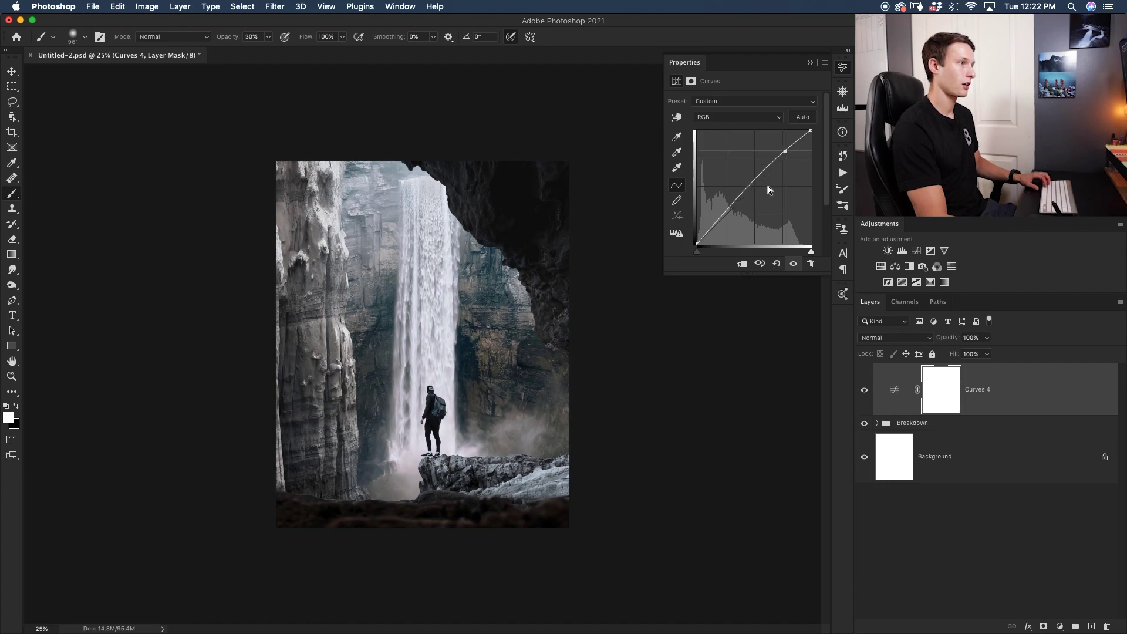
pyautogui.moveTo(747, 187); pyautogui.dragTo(748, 190)
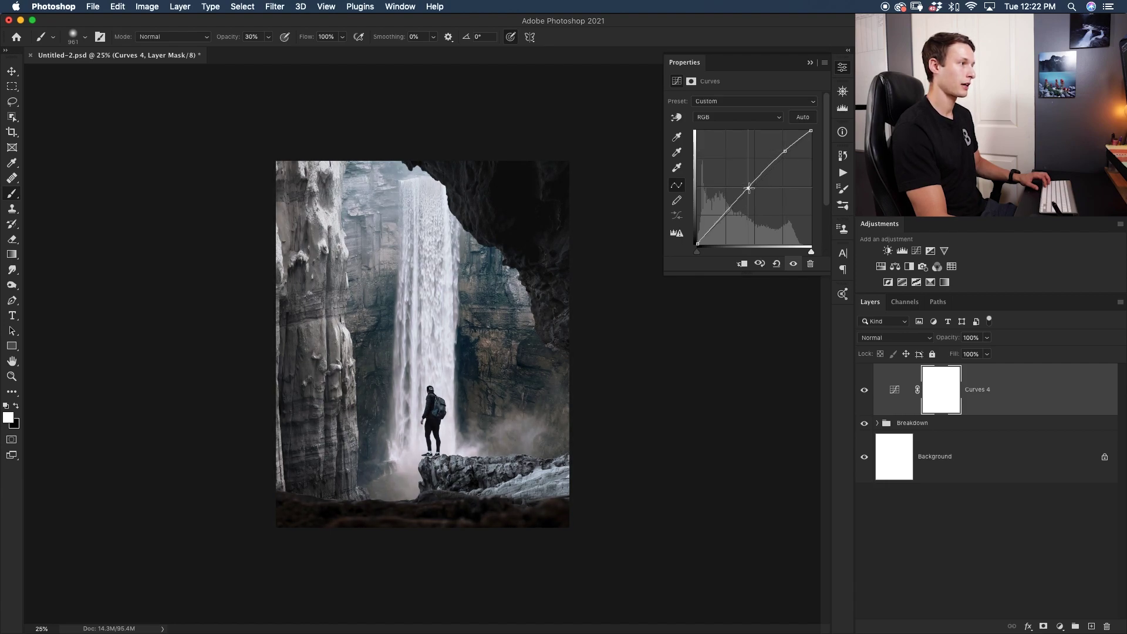
pyautogui.click(722, 217)
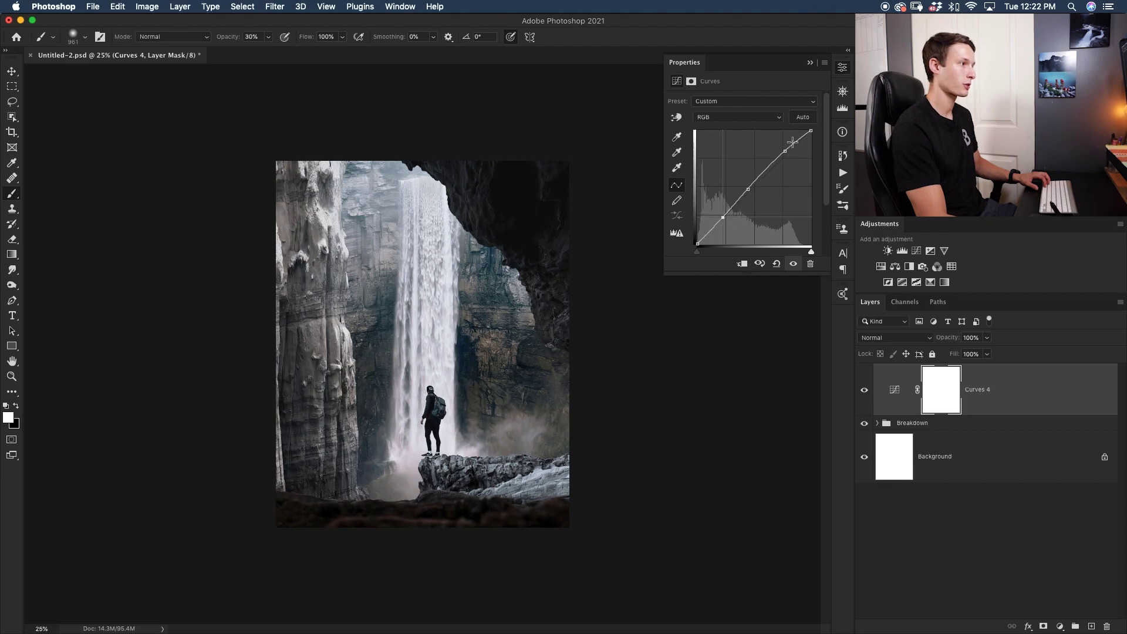
pyautogui.click(871, 394)
pyautogui.click(872, 394)
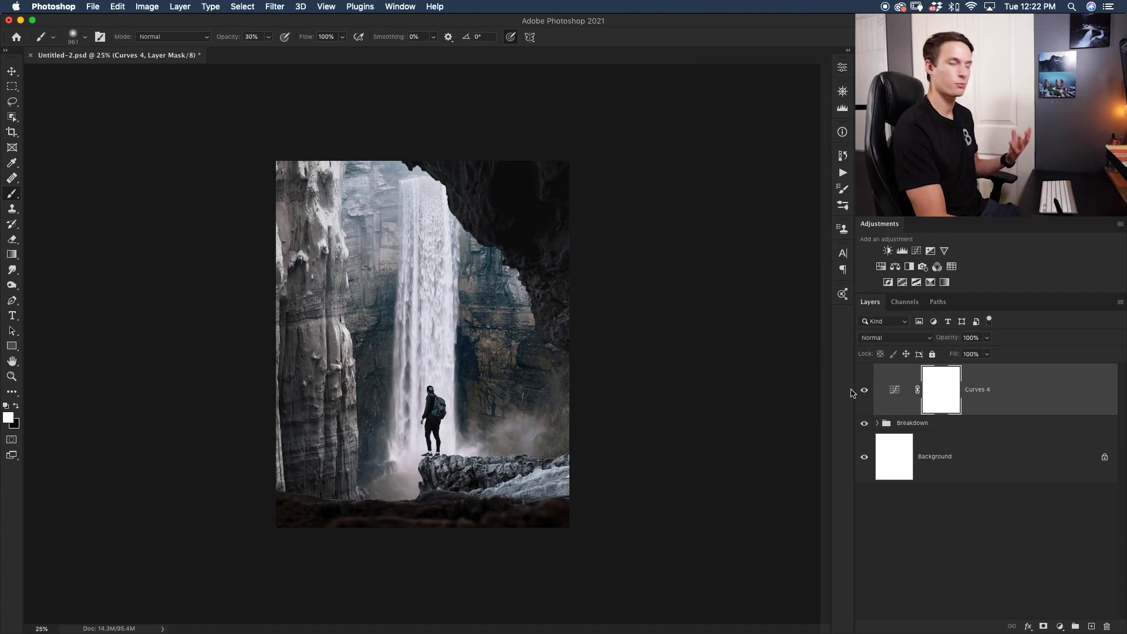
# Add highlight and midtone points to the Blue channel of Curves 4, keeping both close to the original diagonal
pyautogui.click(895, 390)
pyautogui.click(734, 117)
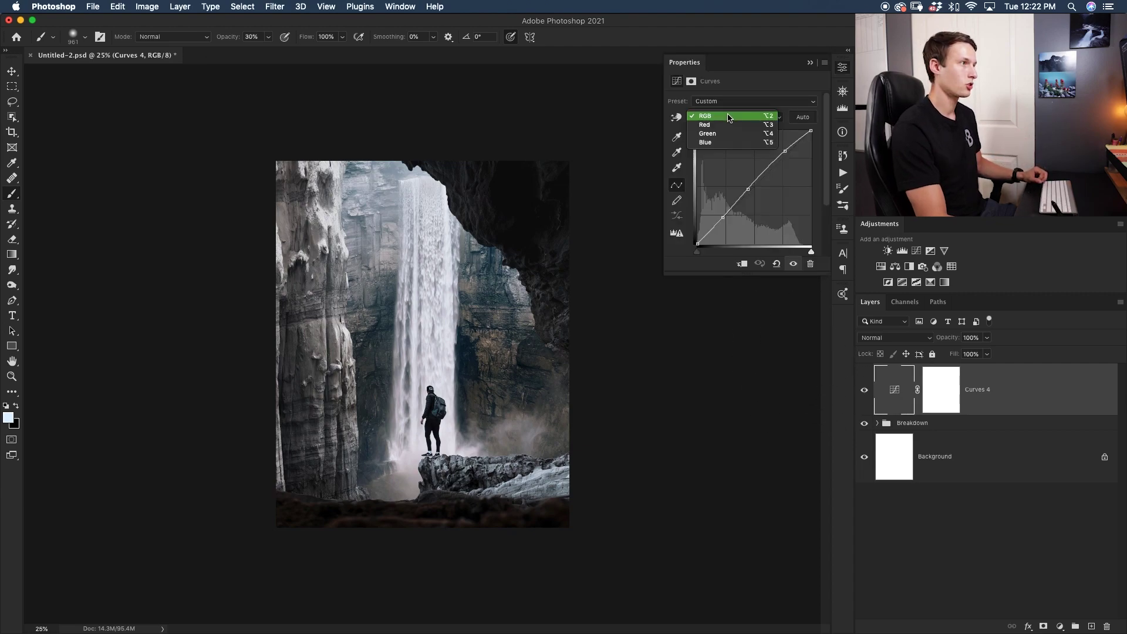
pyautogui.click(721, 142)
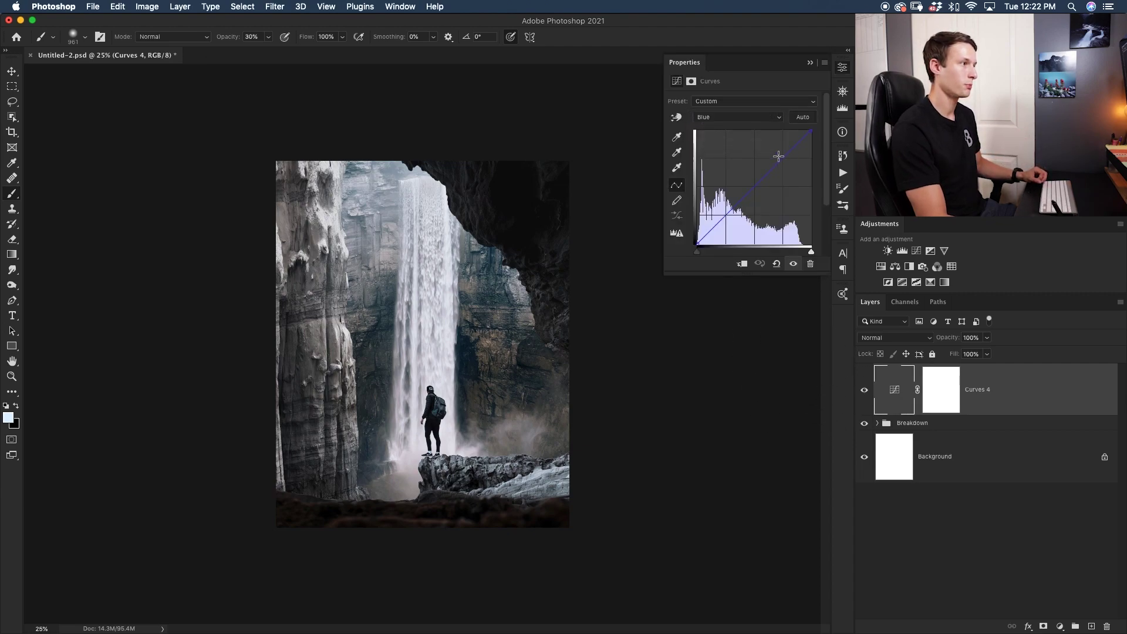
pyautogui.moveTo(780, 158); pyautogui.dragTo(779, 162)
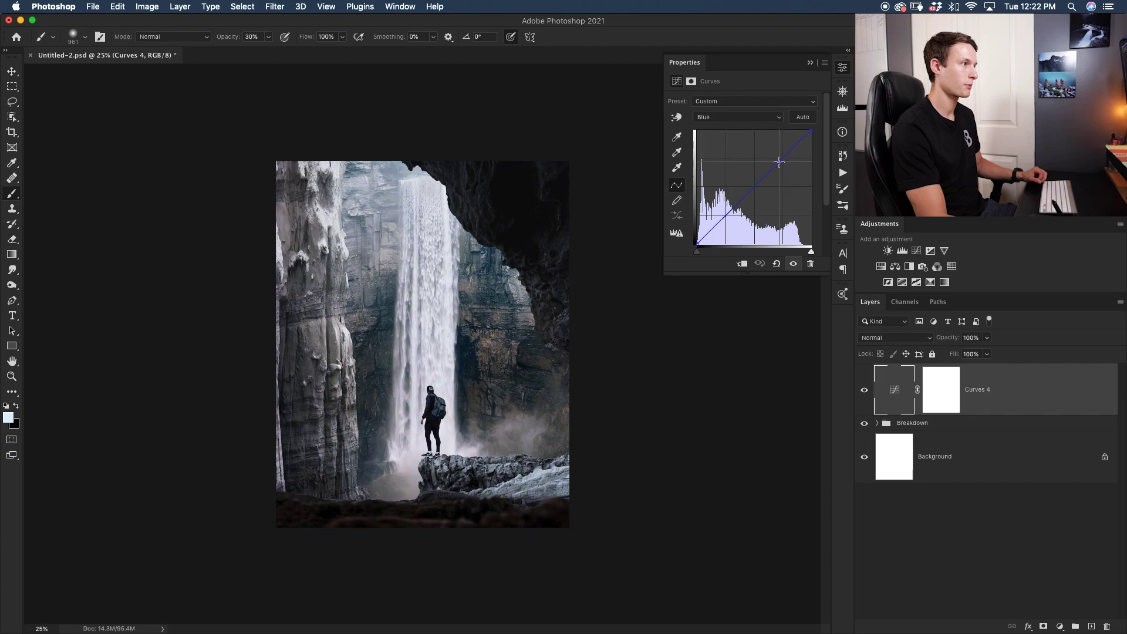
pyautogui.click(753, 189)
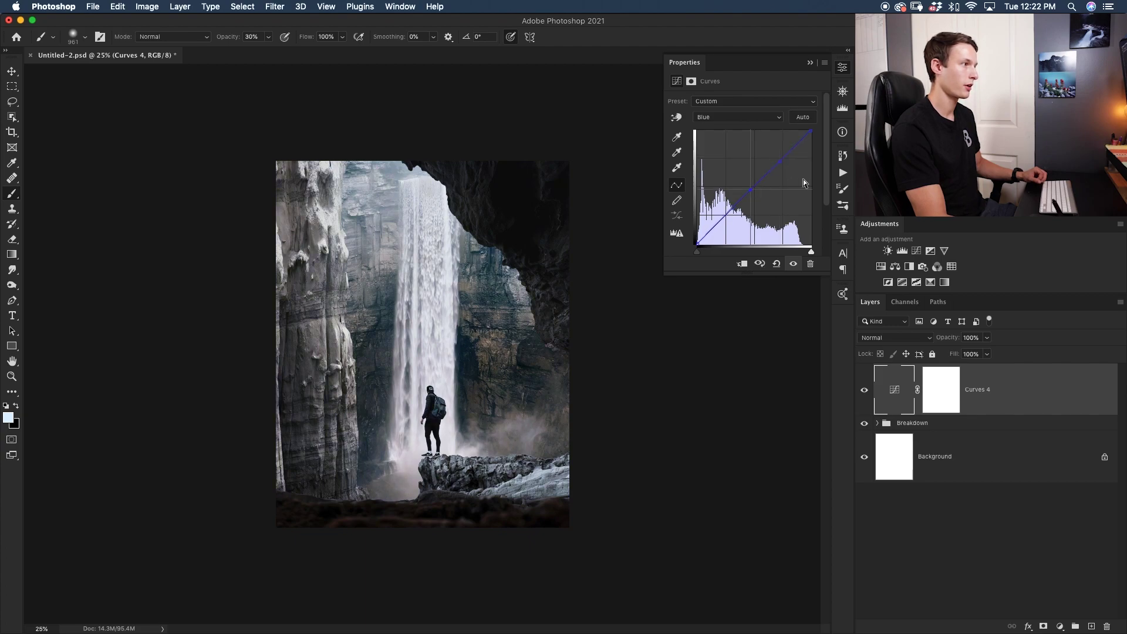
# Place a midtone point just below the diagonal on Curves 4's Red channel and compare the image with the adjustment hidden
pyautogui.click(723, 117)
pyautogui.click(731, 98)
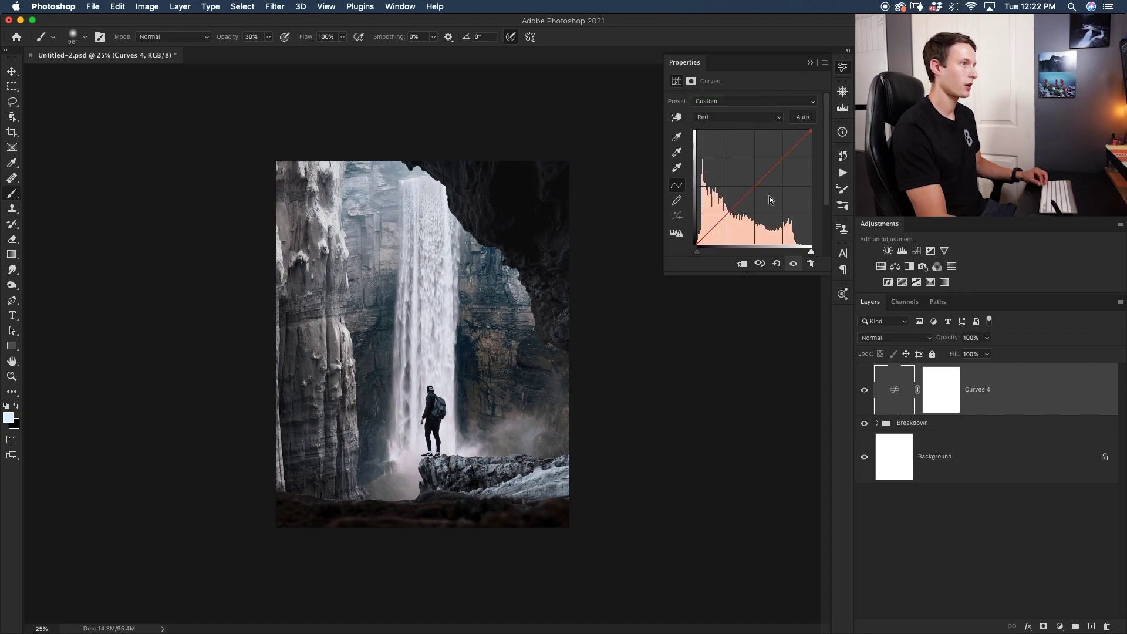
pyautogui.moveTo(751, 184); pyautogui.dragTo(752, 190)
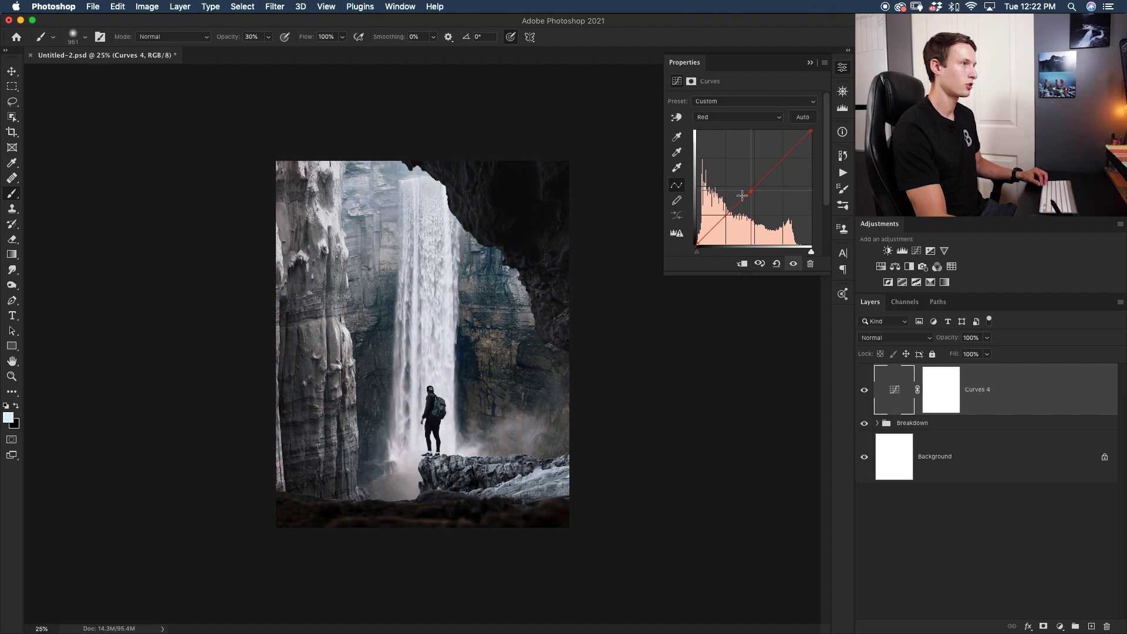
pyautogui.click(864, 390)
pyautogui.click(863, 388)
pyautogui.click(863, 388)
pyautogui.click(863, 387)
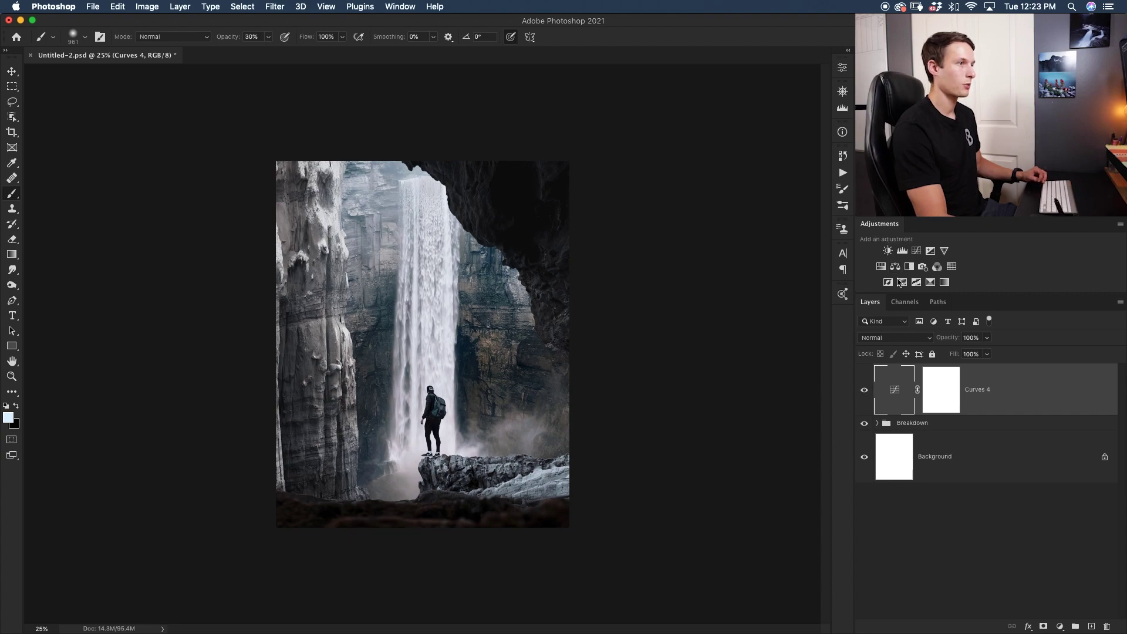
# Add a Hue/Saturation adjustment above Curves 4, preview the Reds at full saturation, and set their Hue to +62 and Lightness to +34
pyautogui.click(882, 267)
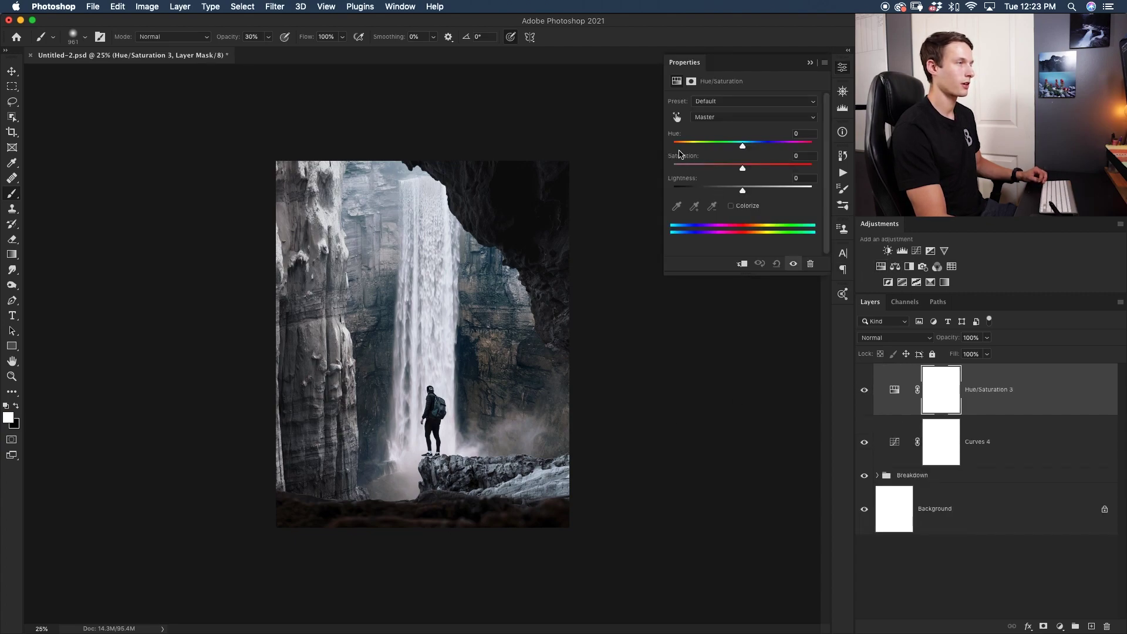
pyautogui.click(712, 118)
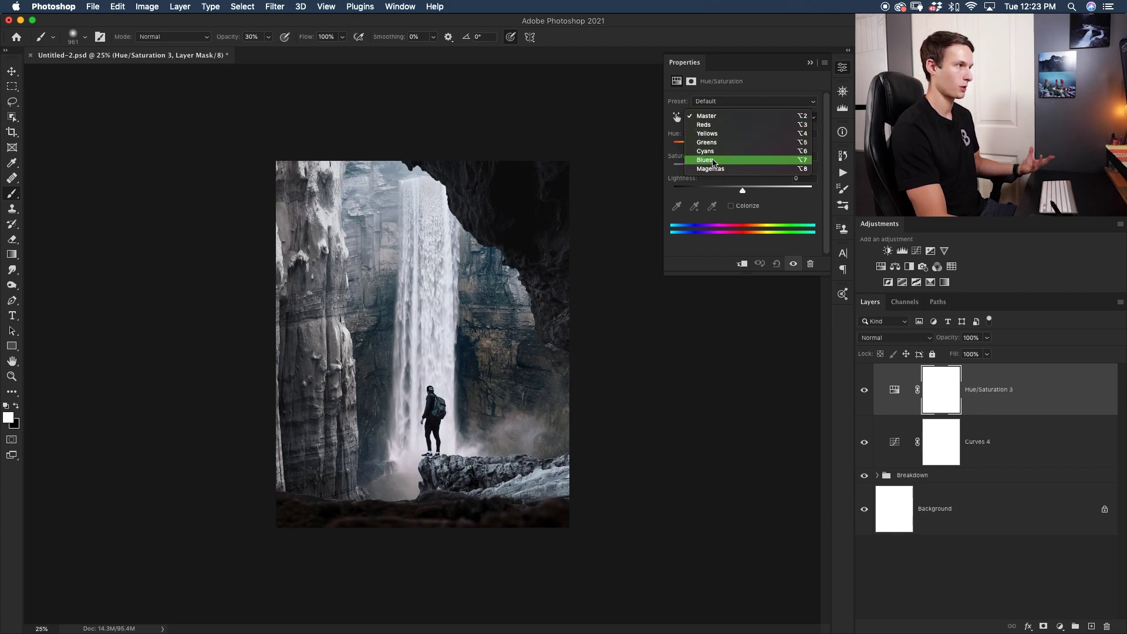
pyautogui.click(717, 125)
pyautogui.moveTo(743, 169); pyautogui.dragTo(813, 169)
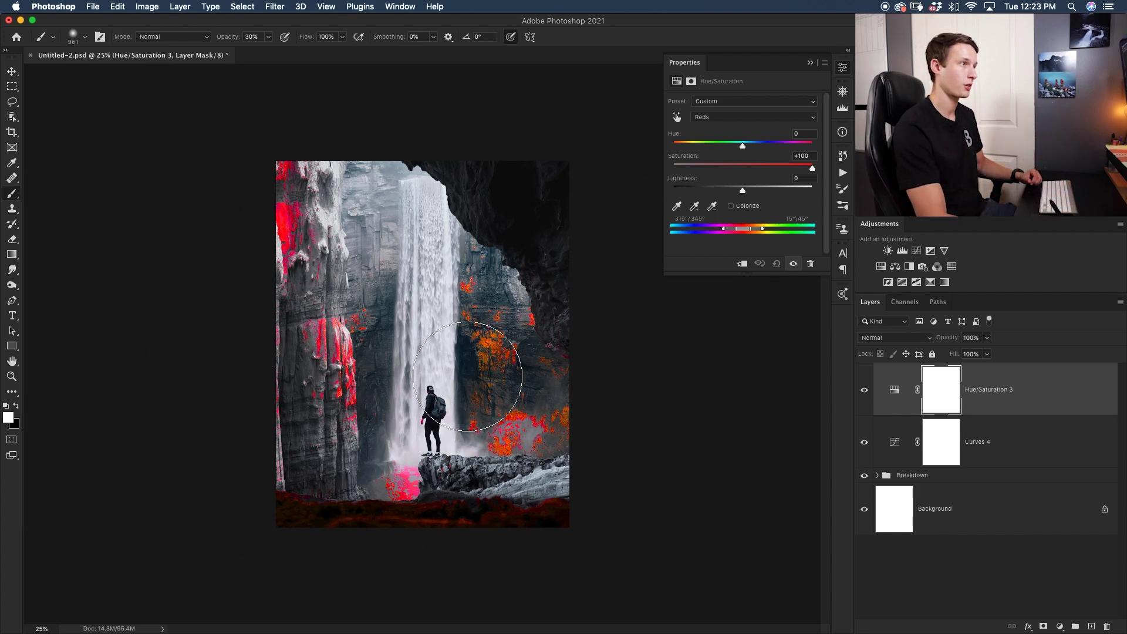
pyautogui.click(743, 167)
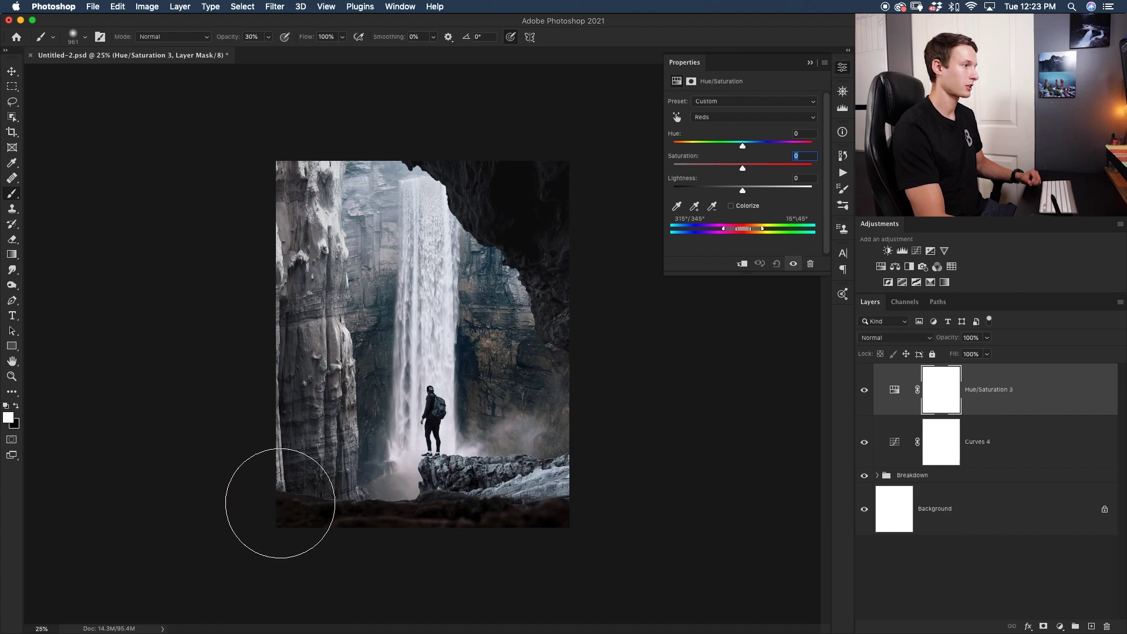
pyautogui.moveTo(744, 169); pyautogui.dragTo(774, 147)
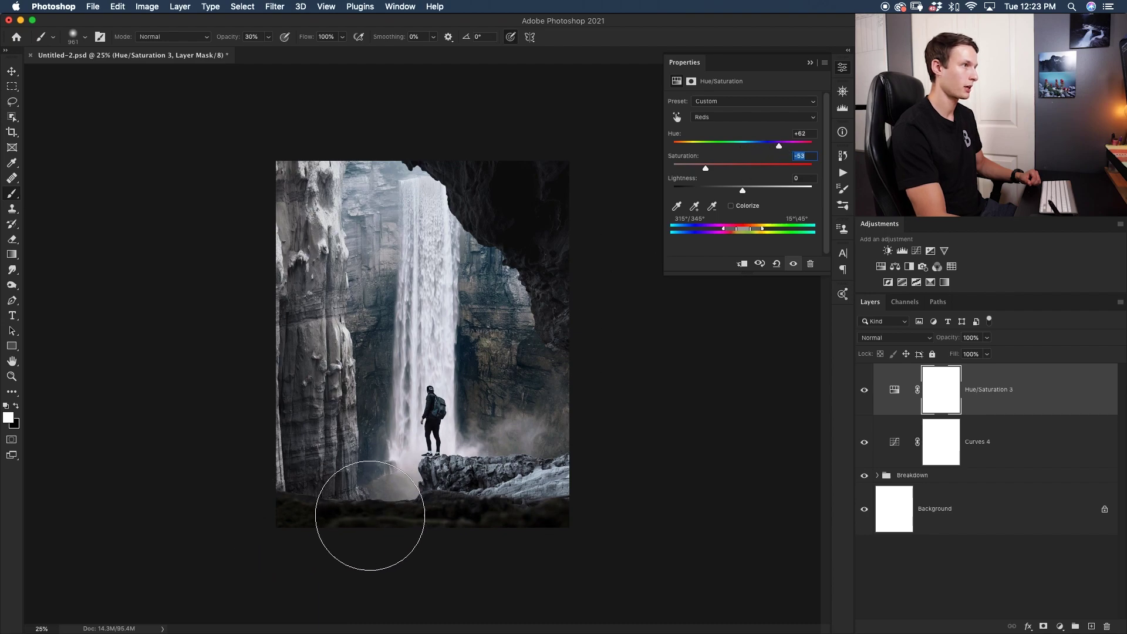
pyautogui.moveTo(743, 190); pyautogui.dragTo(766, 190)
# Preview the Cyans at full saturation in Hue/Saturation 3, and set their Hue to -11 and Saturation to +16
pyautogui.click(725, 118)
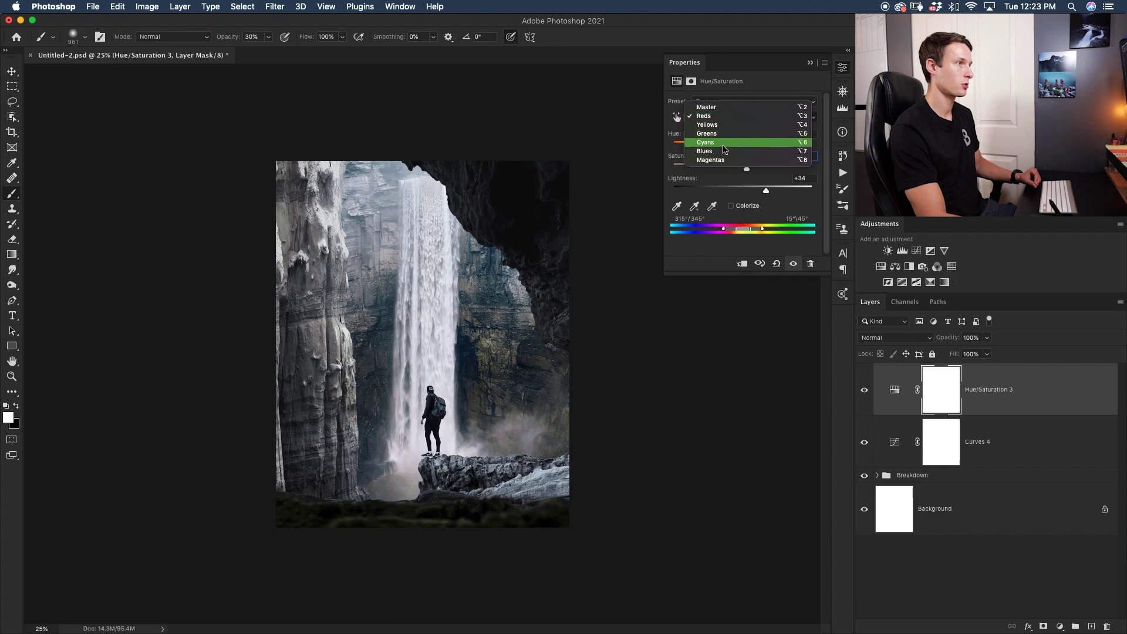
pyautogui.click(725, 142)
pyautogui.moveTo(742, 169); pyautogui.dragTo(813, 168)
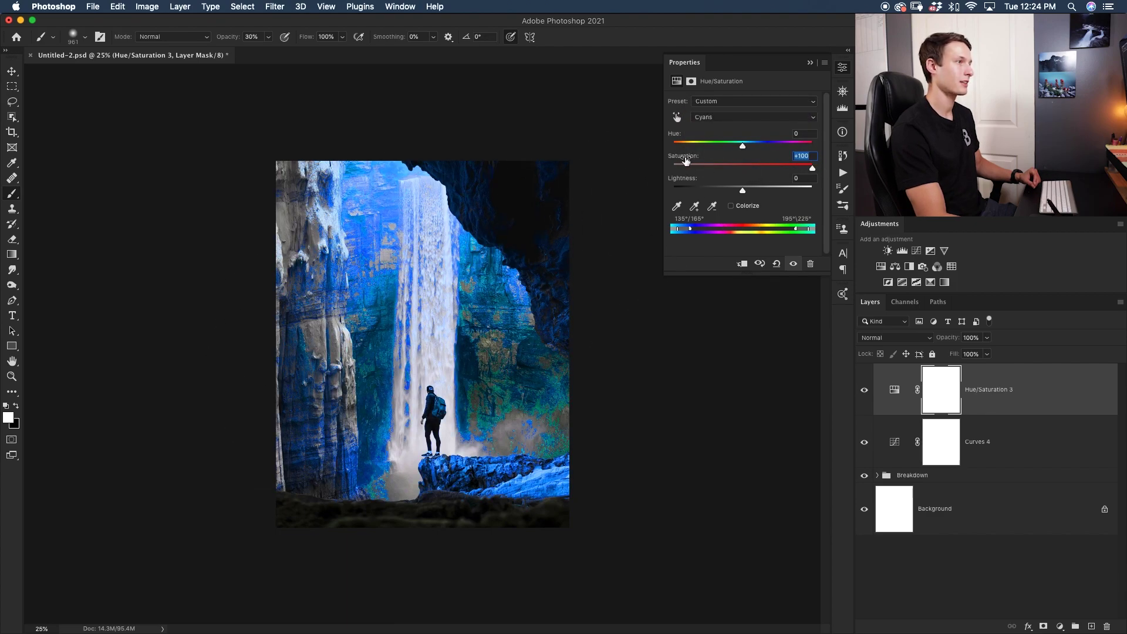
pyautogui.write('0')
pyautogui.press('Return')
pyautogui.moveTo(743, 147); pyautogui.dragTo(762, 167)
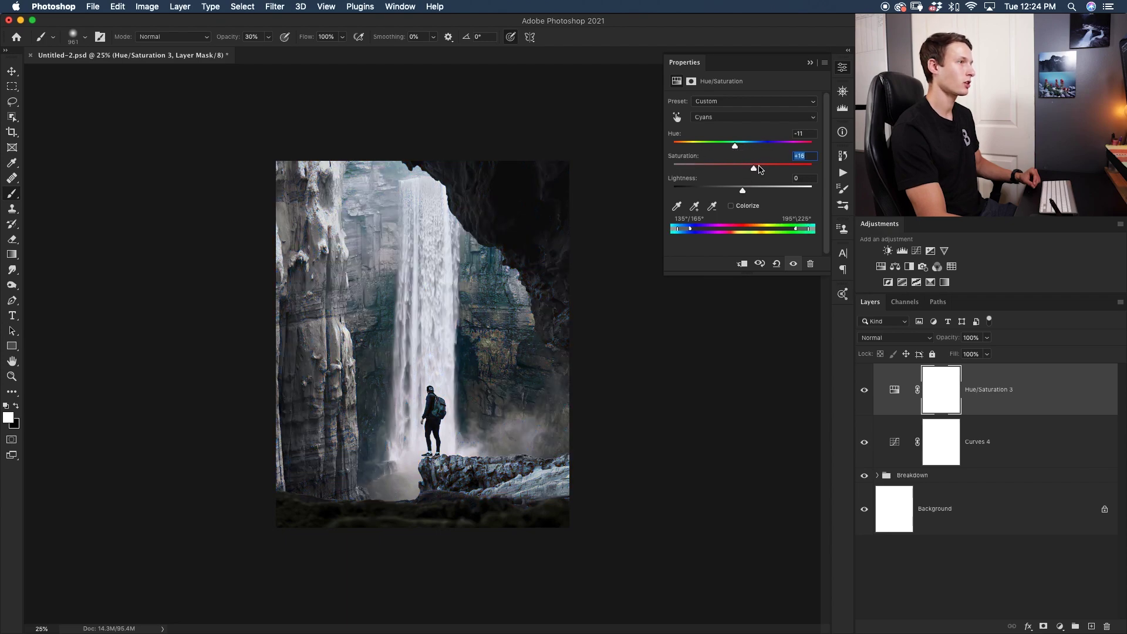
# Set the Blues in Hue/Saturation 3 to Hue -9 and Saturation +39
pyautogui.click(754, 117)
pyautogui.click(704, 127)
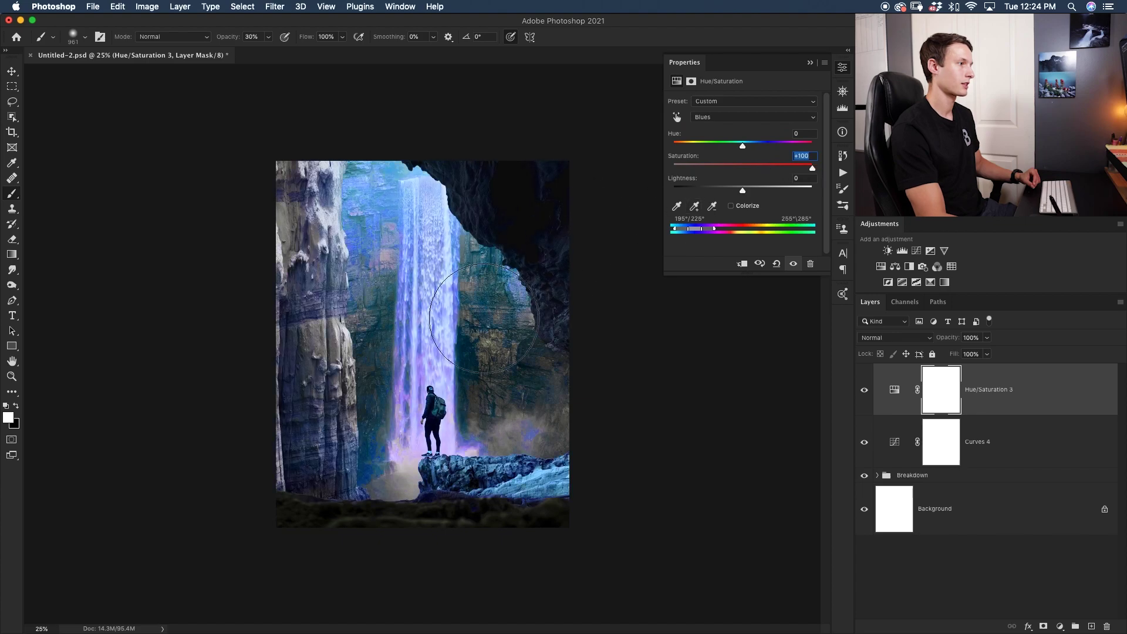
pyautogui.click(765, 169)
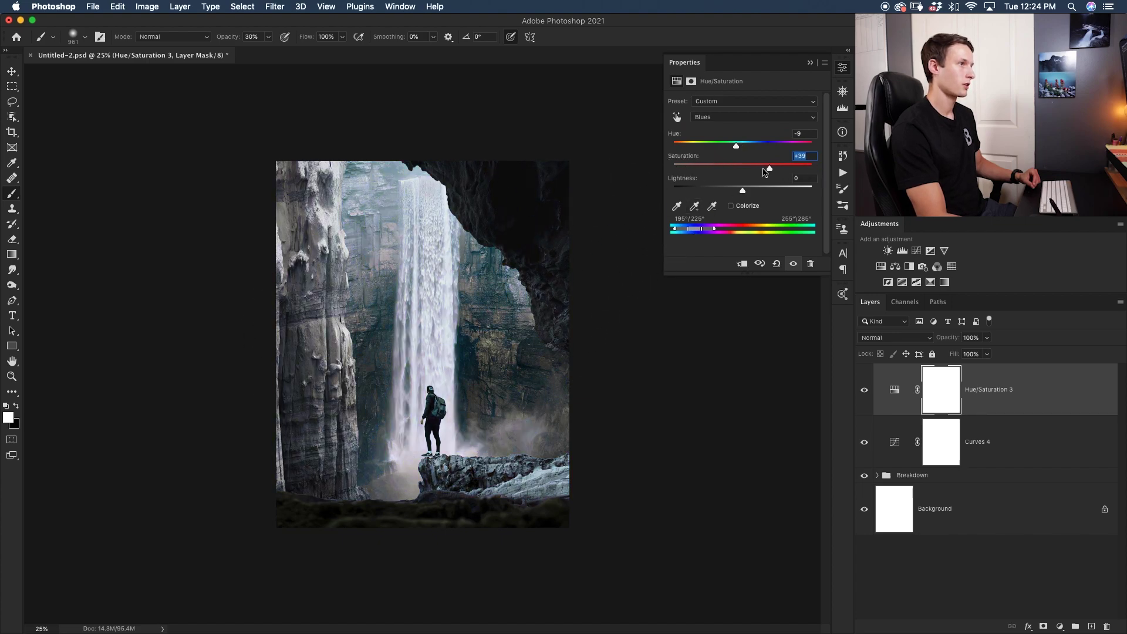
# Reduce the Blues Saturation in Hue/Saturation 3 to +10 and compare the image with the adjustment hidden
pyautogui.moveTo(761, 171); pyautogui.dragTo(751, 173)
pyautogui.click(715, 119)
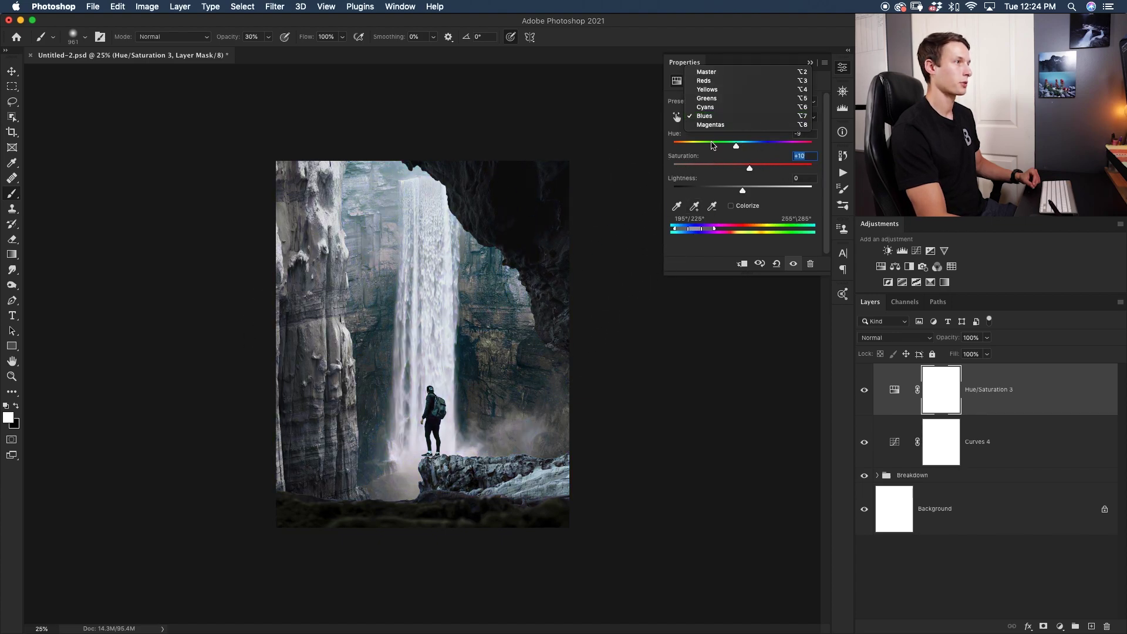
pyautogui.click(864, 392)
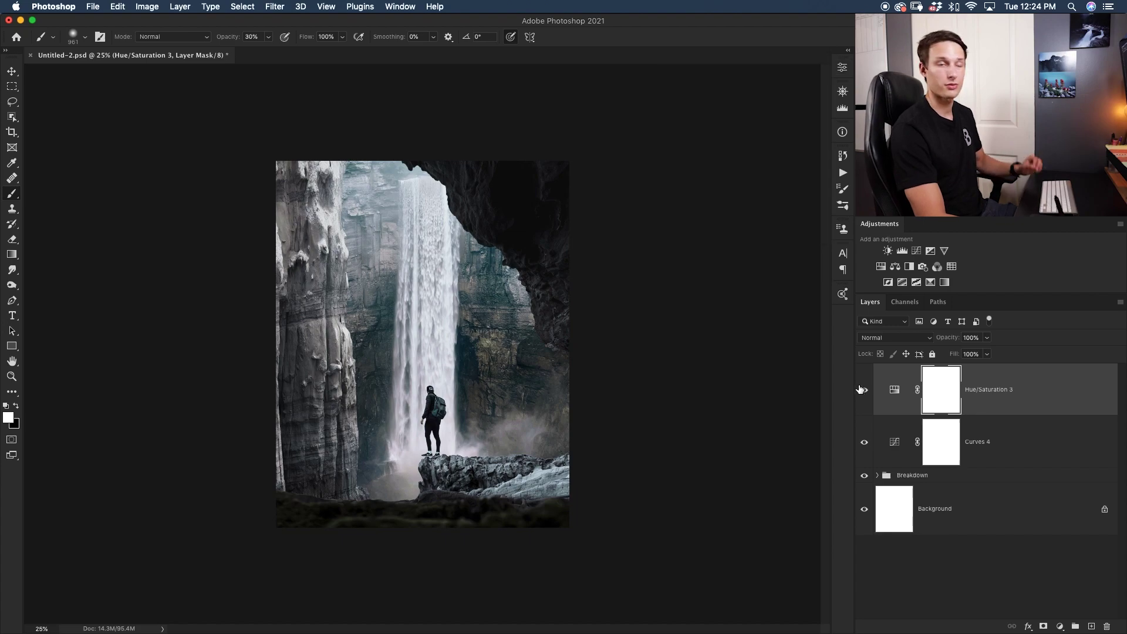
pyautogui.click(864, 391)
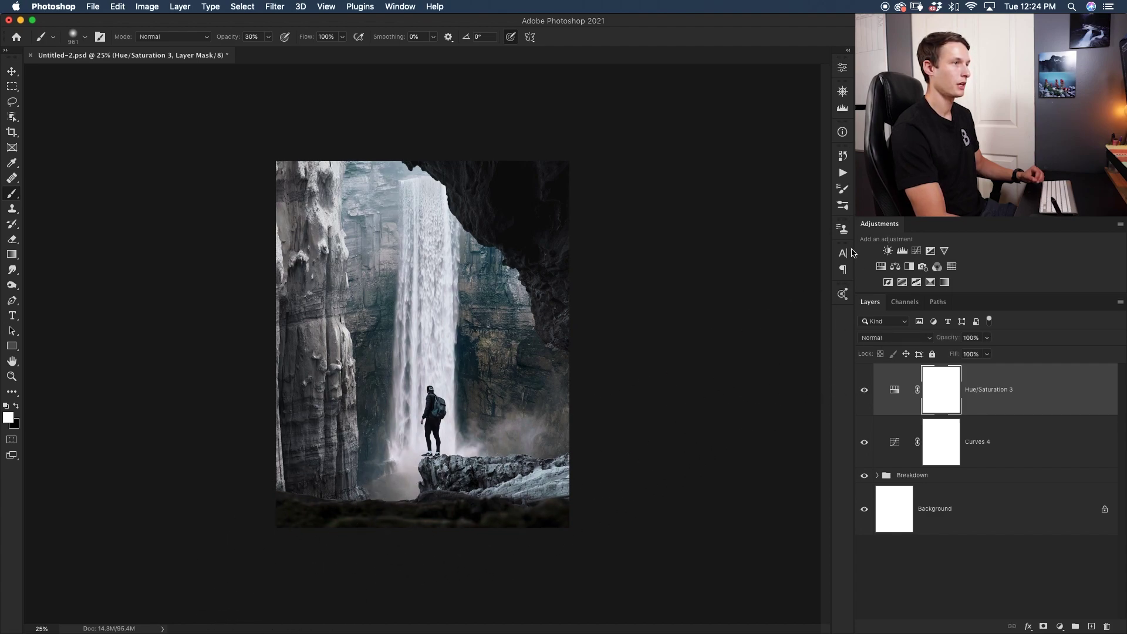
# Add a Color Balance adjustment above Hue/Saturation 3 and apply the merged RGB image to its mask with Multiply blending at 100% opacity
pyautogui.click(895, 267)
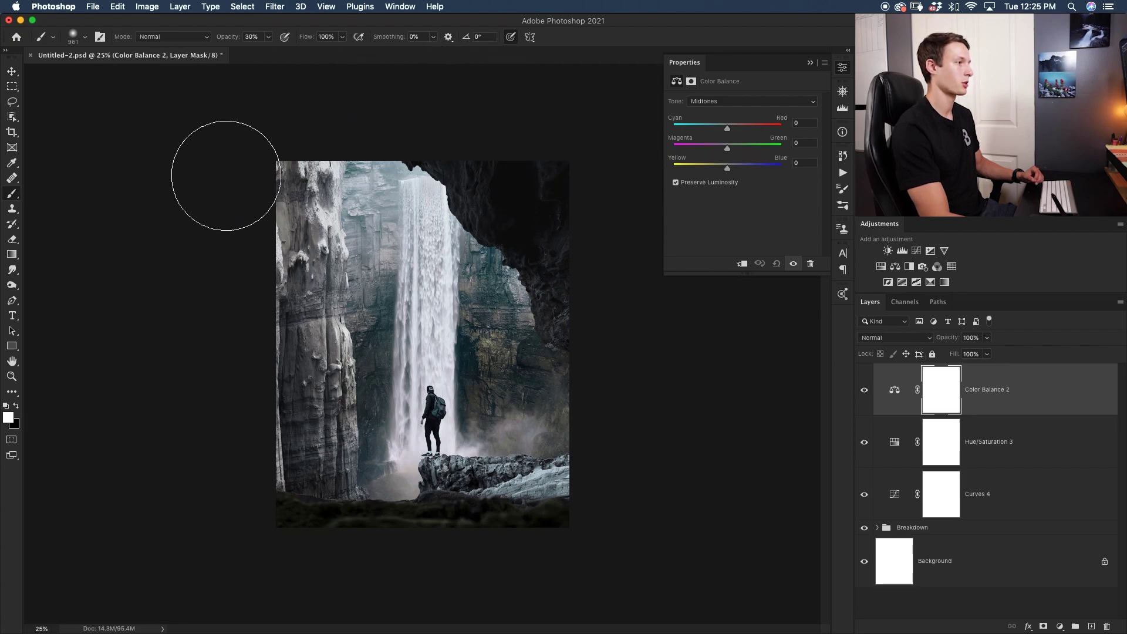
pyautogui.click(151, 8)
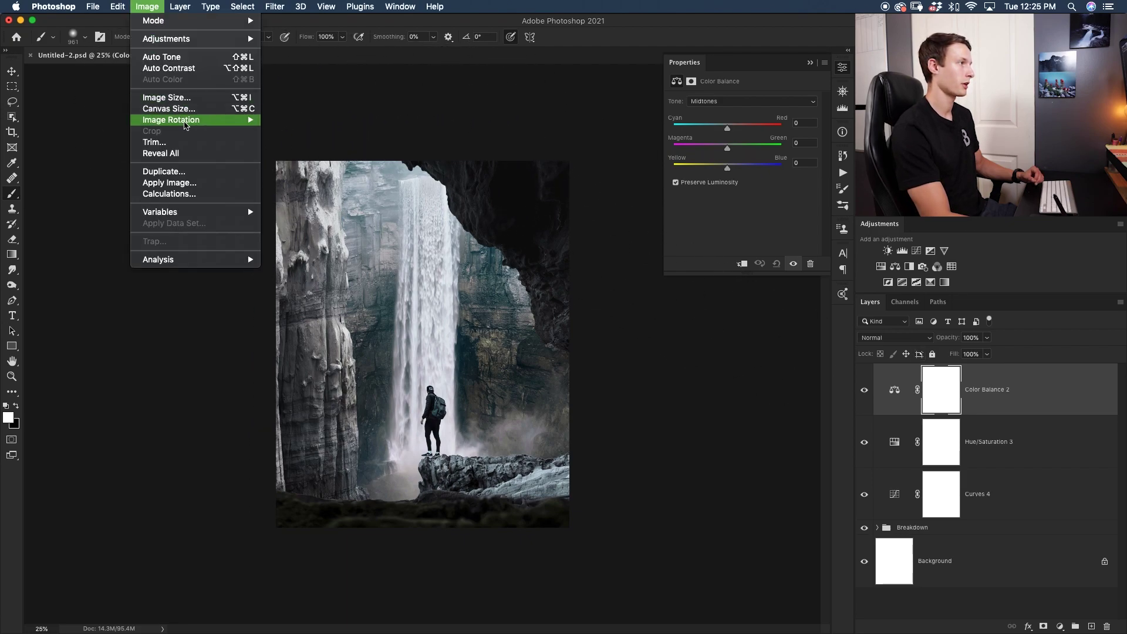
pyautogui.click(202, 183)
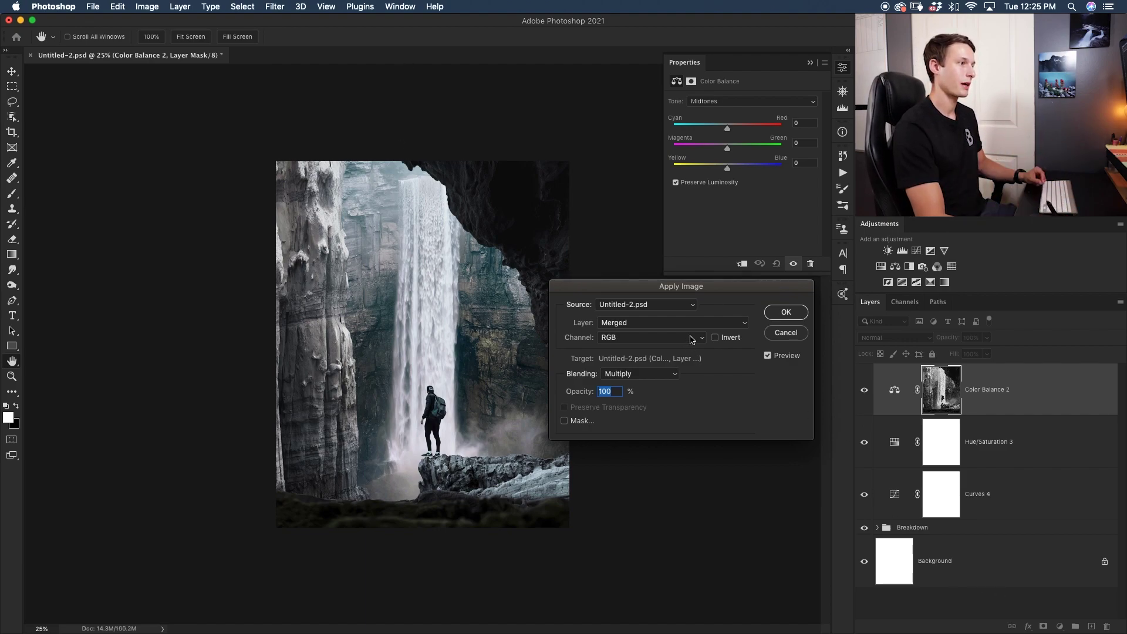
pyautogui.click(787, 311)
pyautogui.press('b')
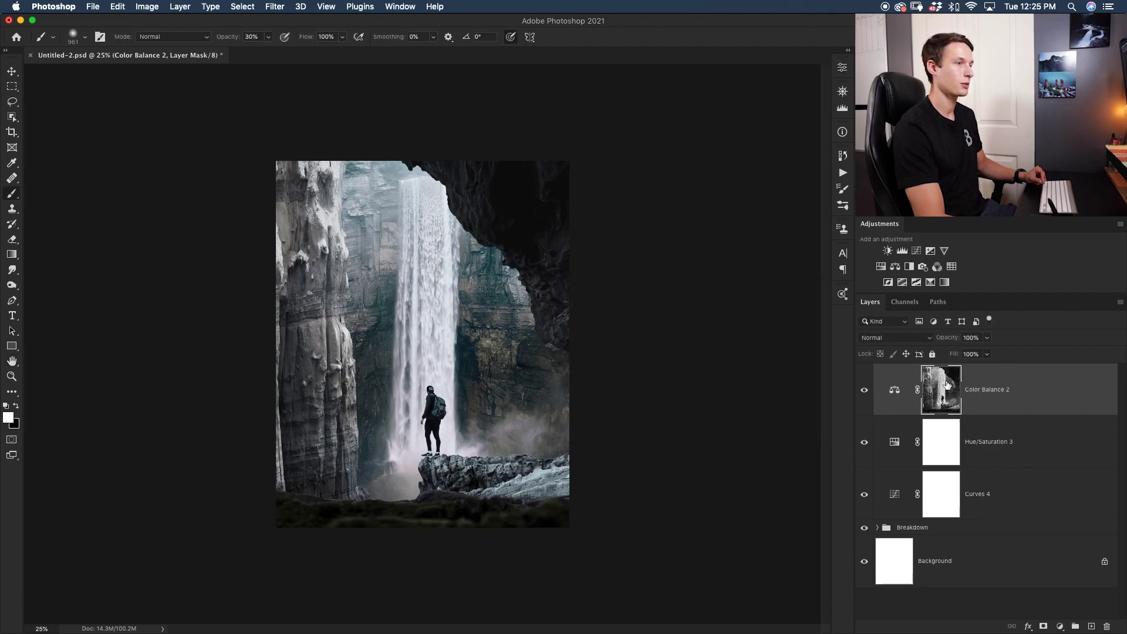
# Set Color Balance 2's Midtones to Cyan-Red -6, Magenta-Green +1 and Yellow-Blue +12
pyautogui.doubleClick(895, 403)
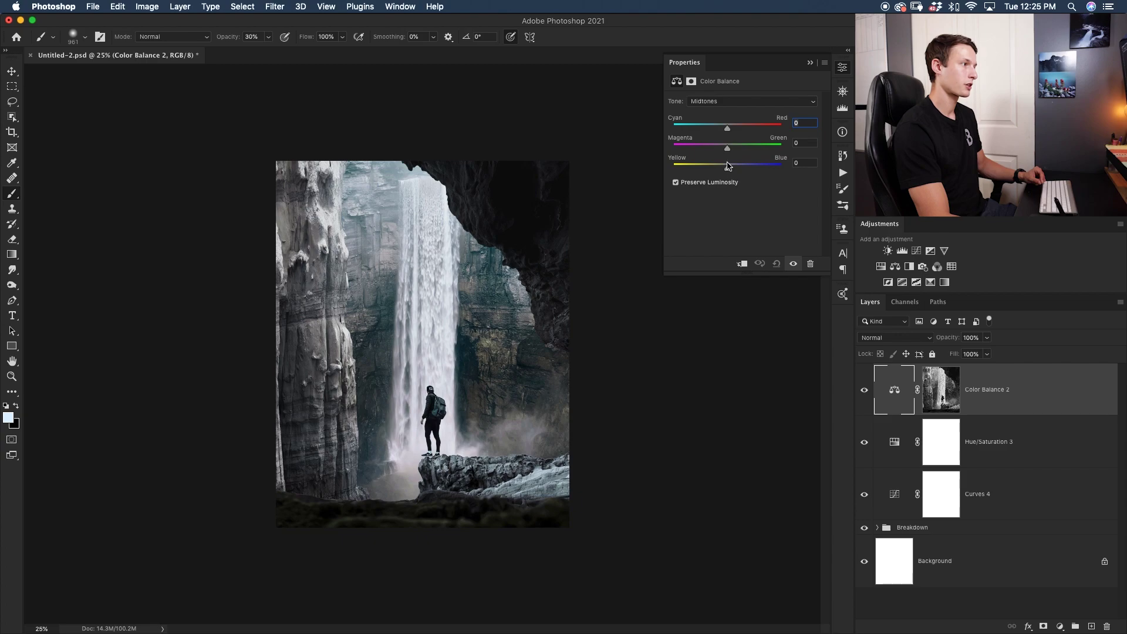
pyautogui.moveTo(728, 170); pyautogui.dragTo(745, 170)
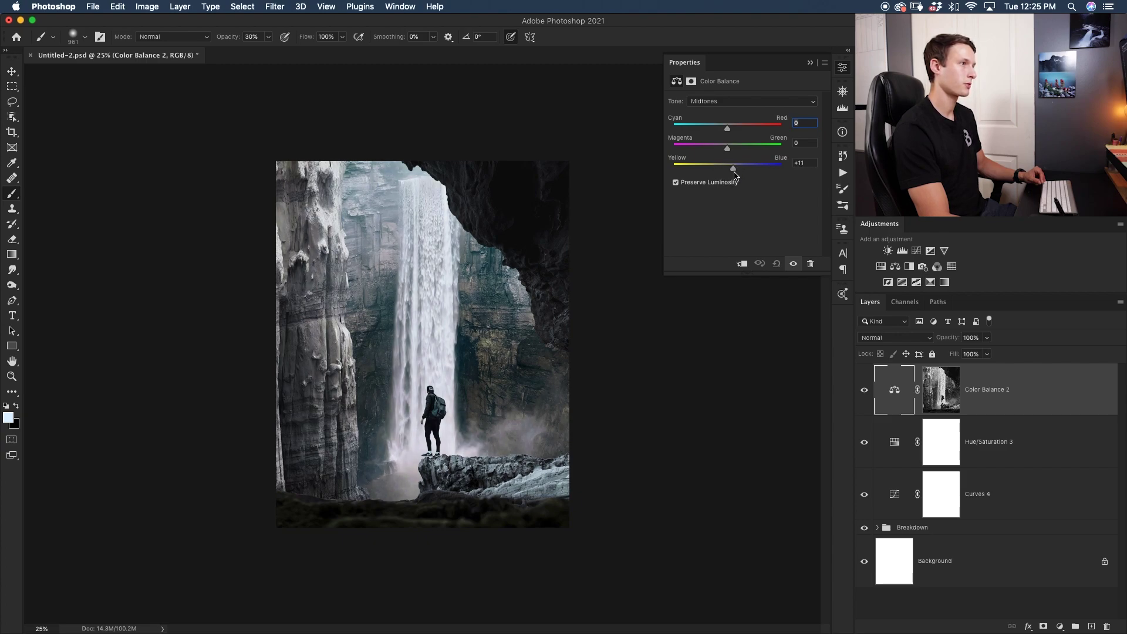
pyautogui.moveTo(726, 129); pyautogui.dragTo(734, 154)
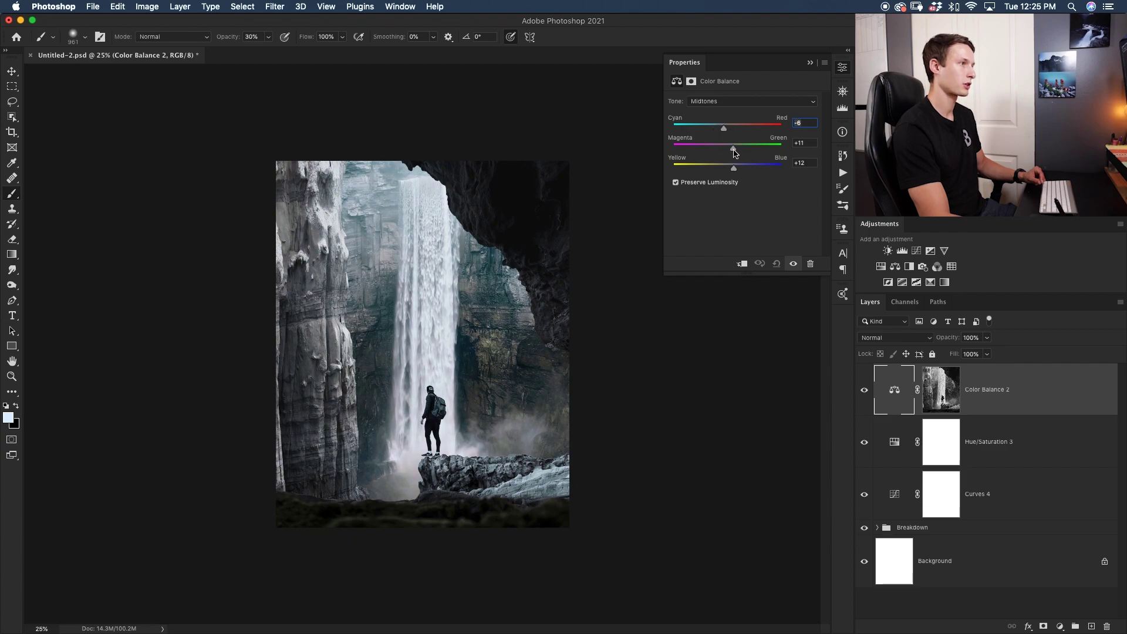
# Set Color Balance 2's Highlights to Cyan-Red +6, Magenta-Green +3 and Yellow-Blue +8
pyautogui.click(720, 102)
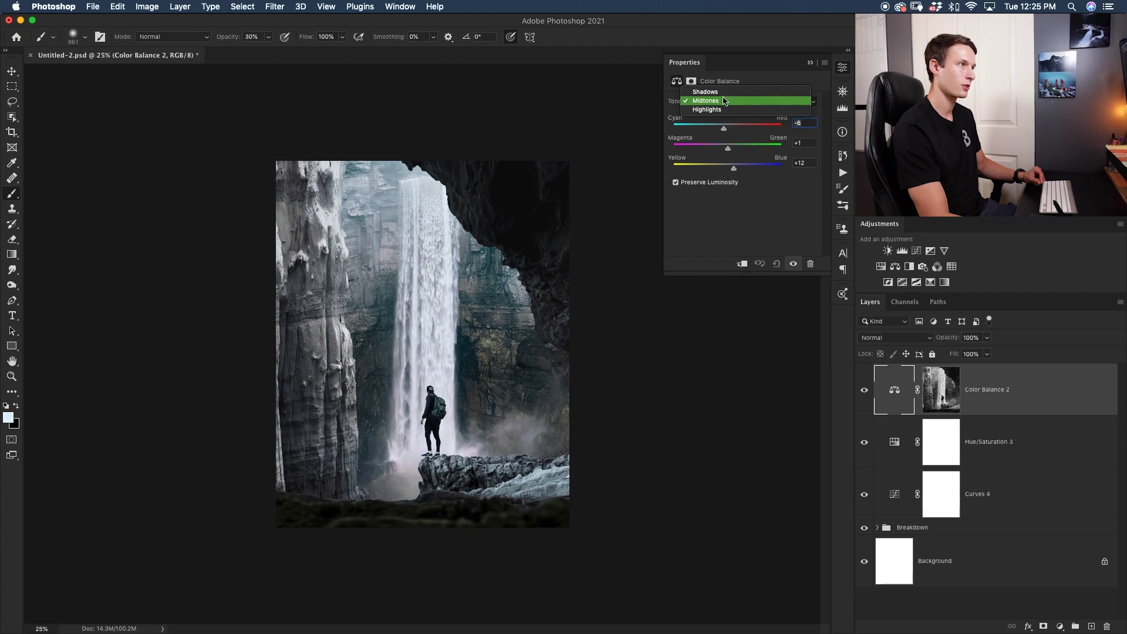
pyautogui.click(721, 113)
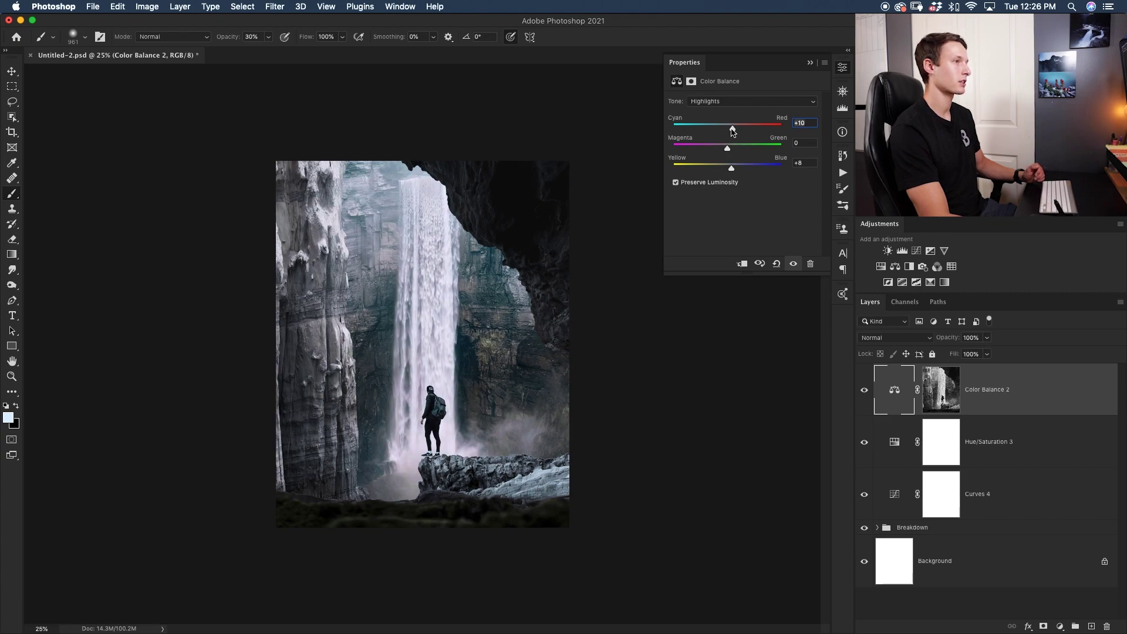
pyautogui.moveTo(735, 154); pyautogui.dragTo(728, 151)
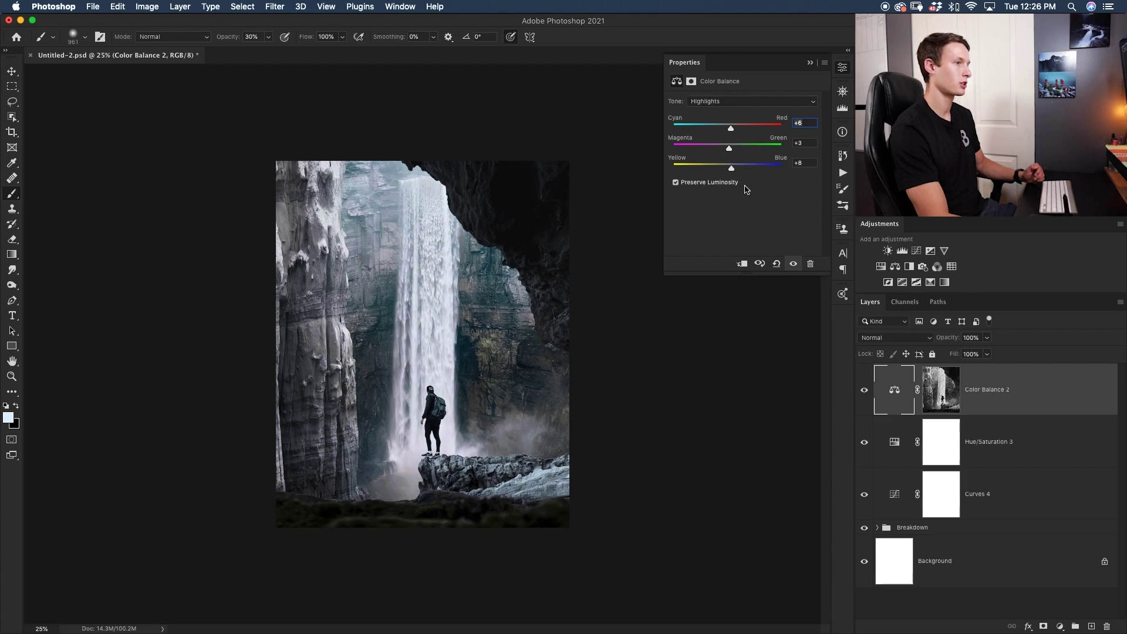
# Compare the image with Color Balance 2 hidden and shown
pyautogui.click(864, 390)
pyautogui.click(864, 390)
pyautogui.click(864, 390)
pyautogui.click(864, 390)
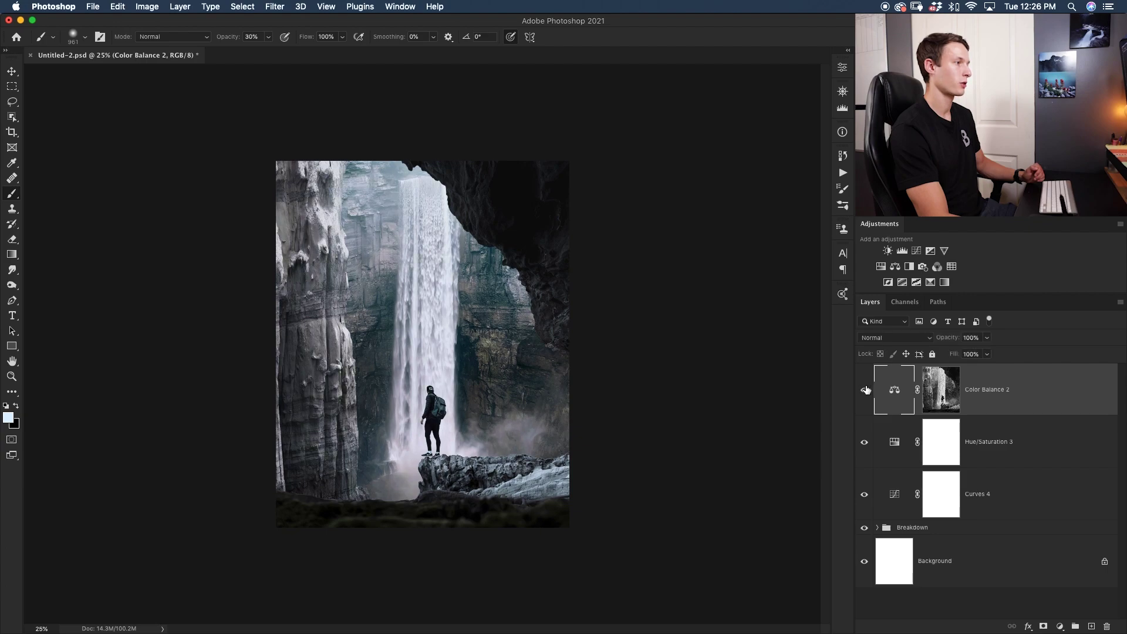
pyautogui.click(865, 390)
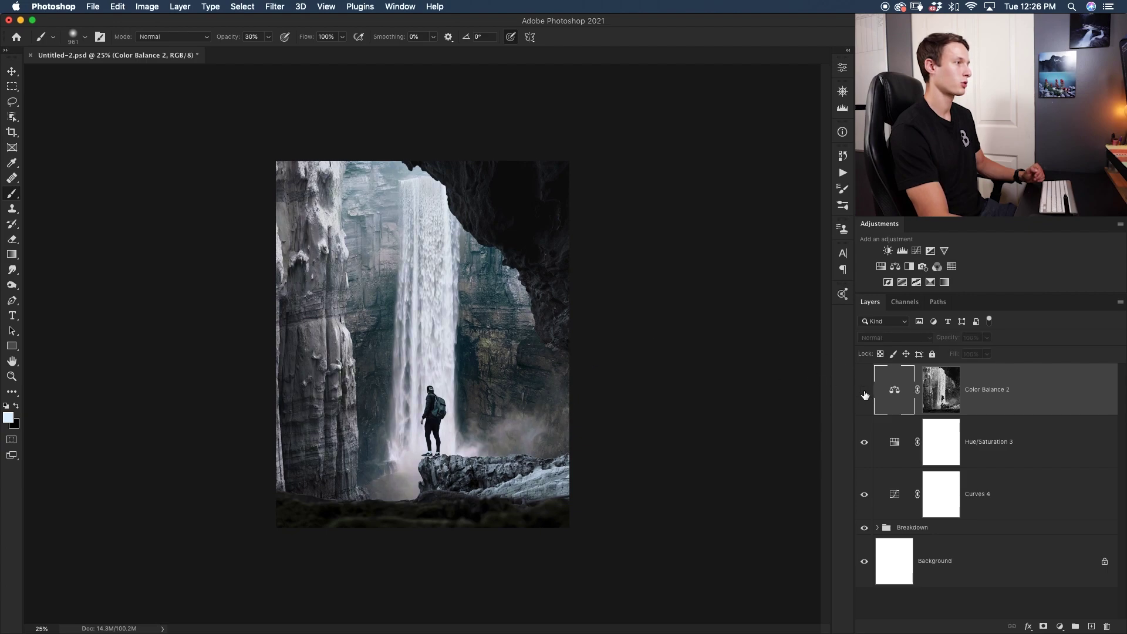
pyautogui.click(865, 391)
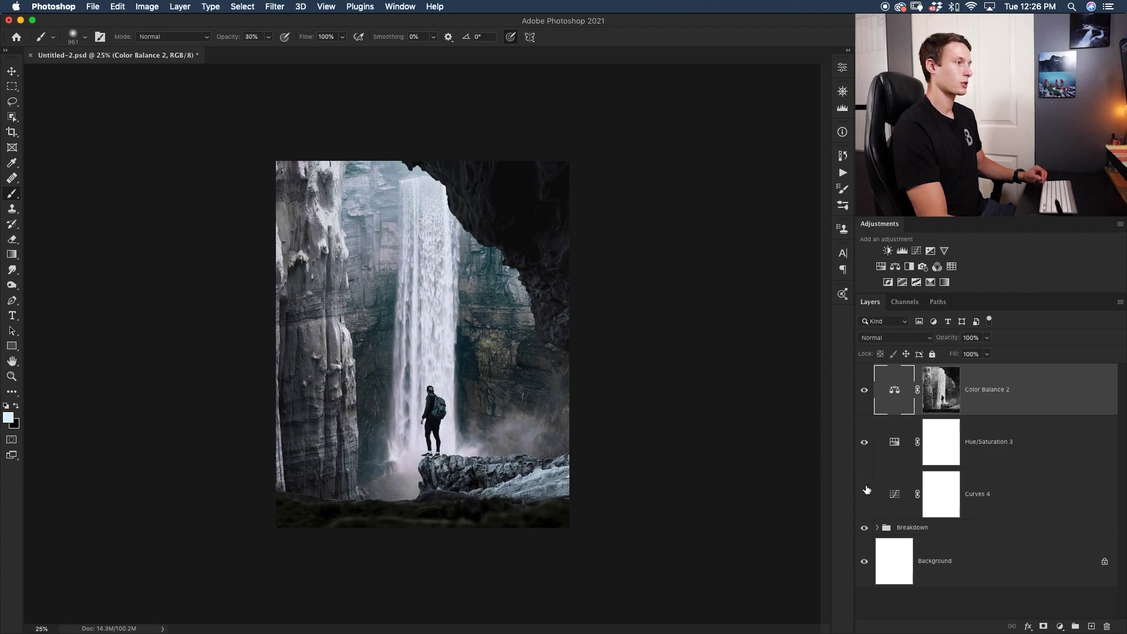
# Compare the image with Curves 4, Hue/Saturation 3 and Color Balance 2 all hidden and all shown
pyautogui.moveTo(867, 489); pyautogui.dragTo(880, 395)
pyautogui.moveTo(865, 443); pyautogui.dragTo(864, 389)
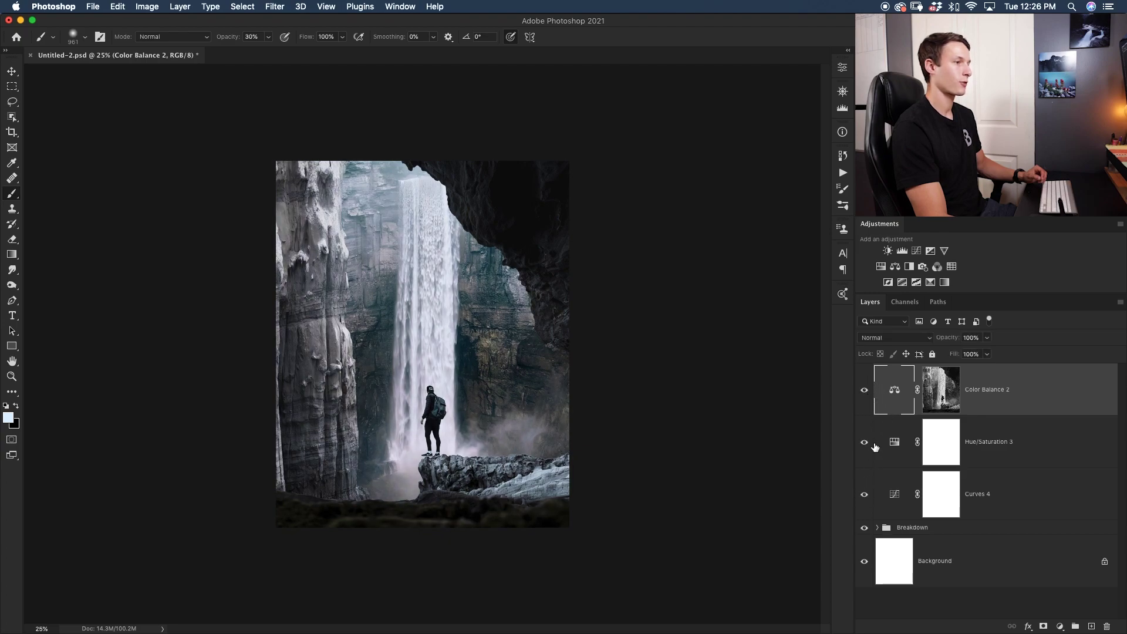
pyautogui.moveTo(864, 443); pyautogui.dragTo(865, 390)
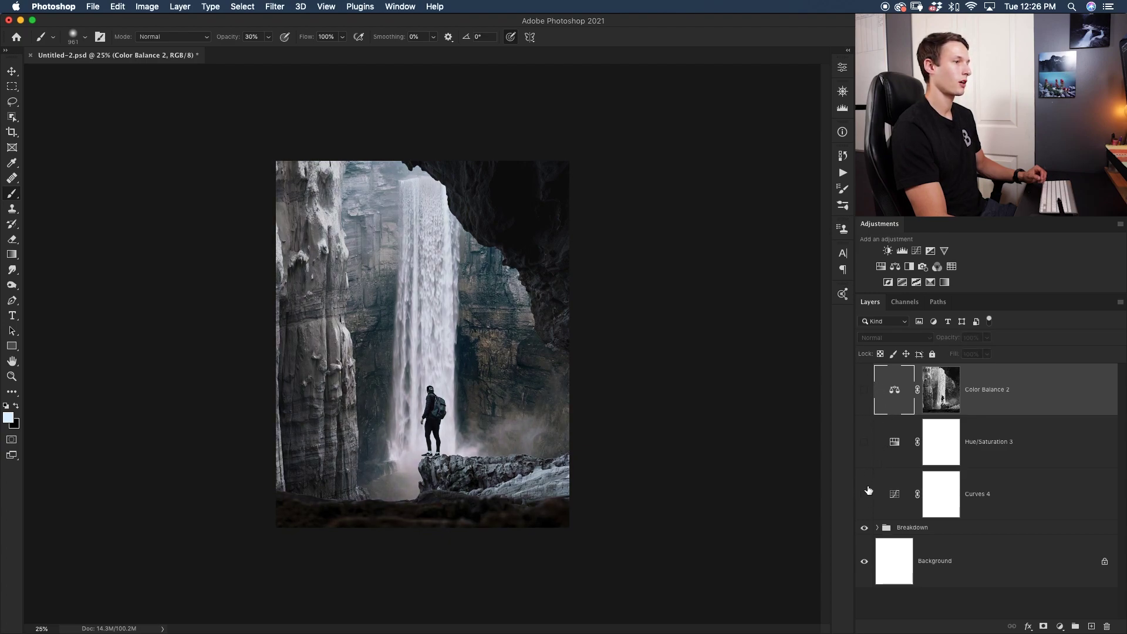
pyautogui.moveTo(865, 434); pyautogui.dragTo(864, 390)
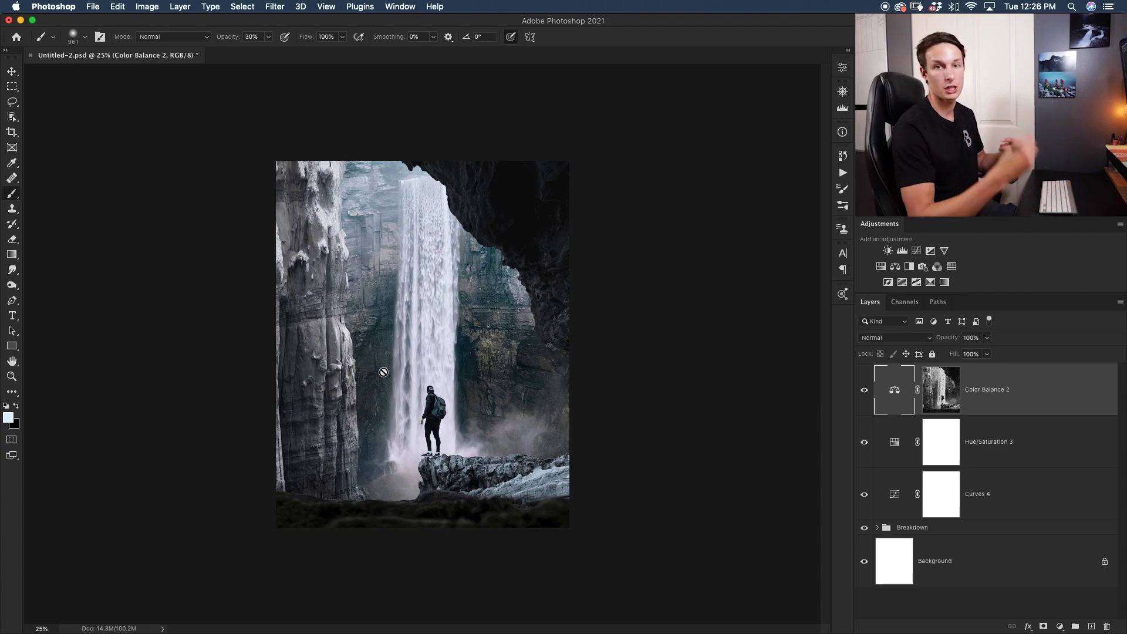
# Add two Curves adjustments above Color Balance 2, naming the upper one Dodge and the lower one Burn
pyautogui.click(917, 251)
pyautogui.click(918, 251)
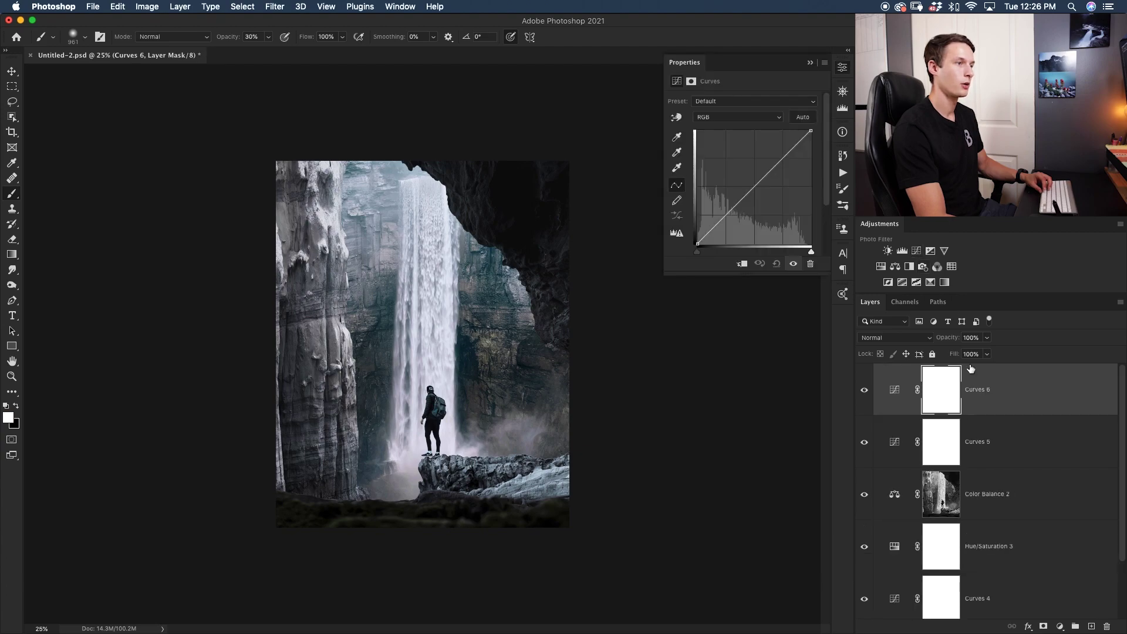
pyautogui.doubleClick(977, 389)
pyautogui.write('Dodge')
pyautogui.press('Return')
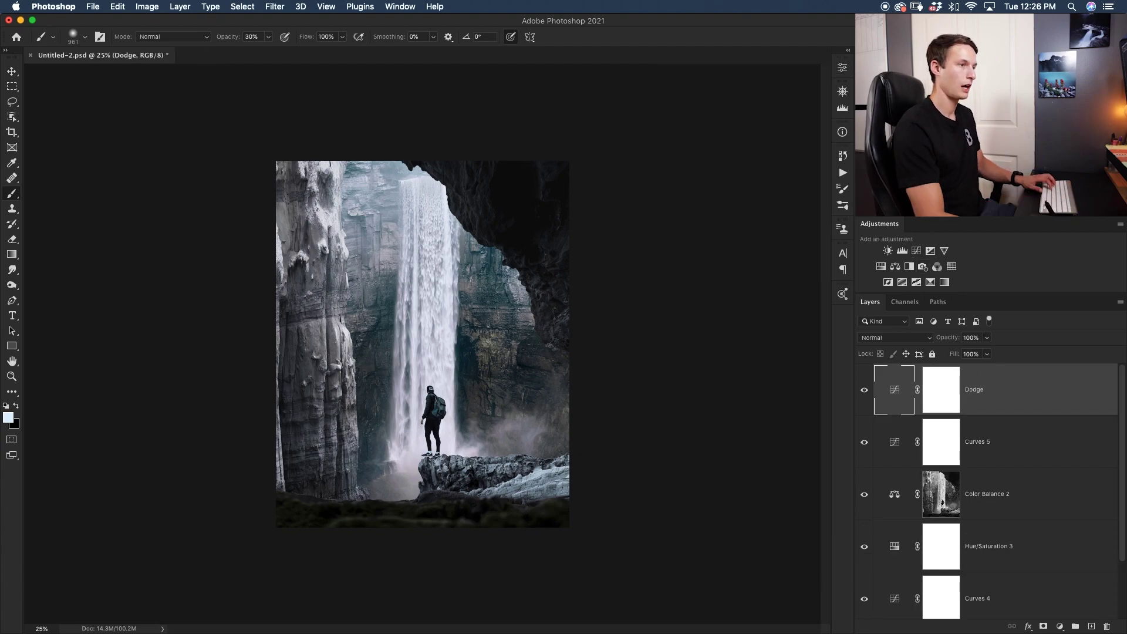
pyautogui.doubleClick(984, 448)
pyautogui.write('Burn')
pyautogui.press('Return')
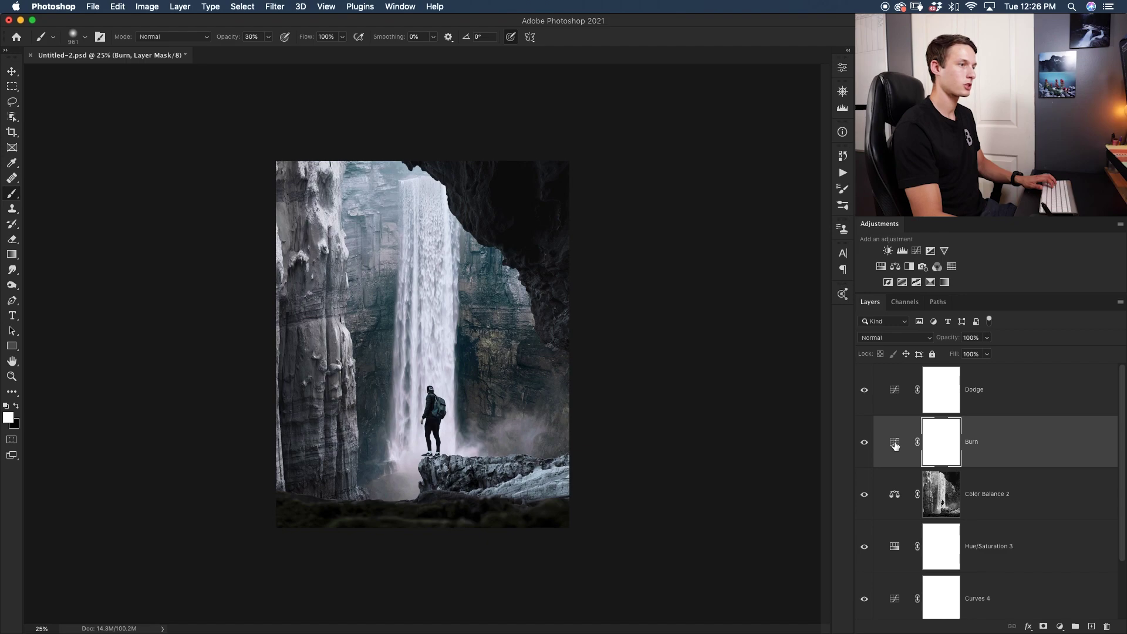
# Pull the midtones of the Burn curve down to darken the image and invert its layer mask to black
pyautogui.doubleClick(895, 443)
pyautogui.moveTo(753, 187); pyautogui.dragTo(762, 191)
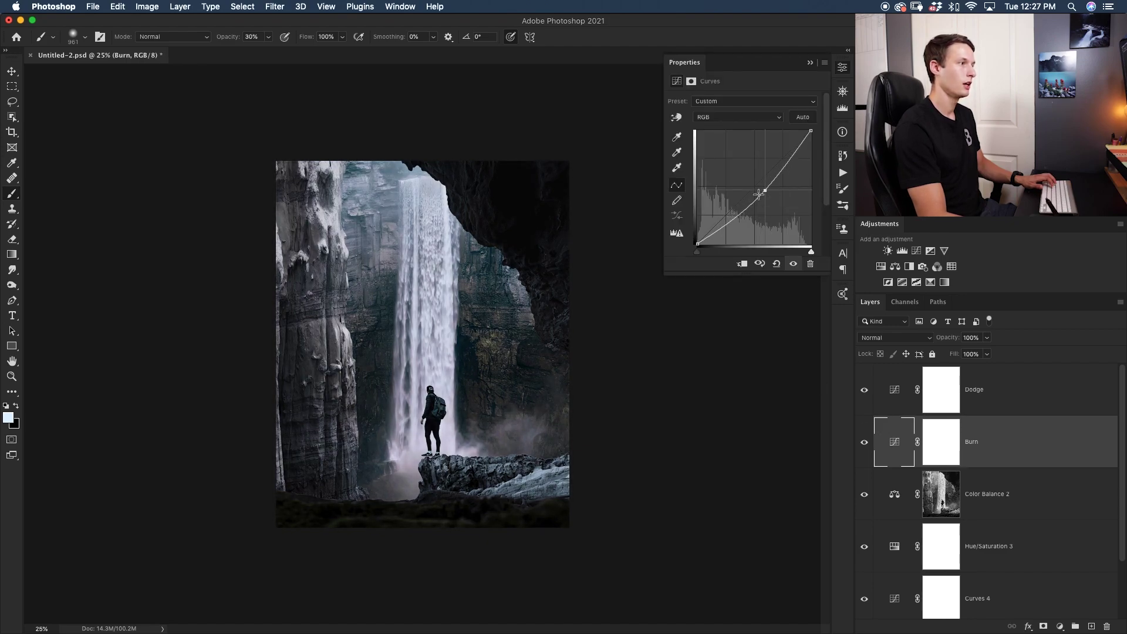
pyautogui.click(943, 452)
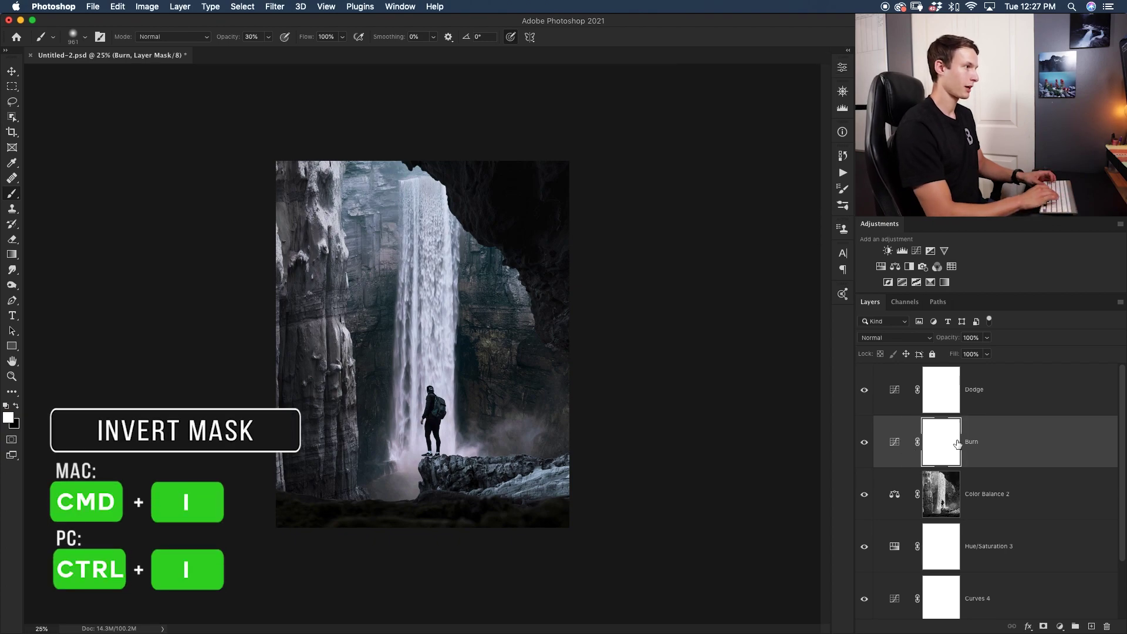
pyautogui.press('super+i')
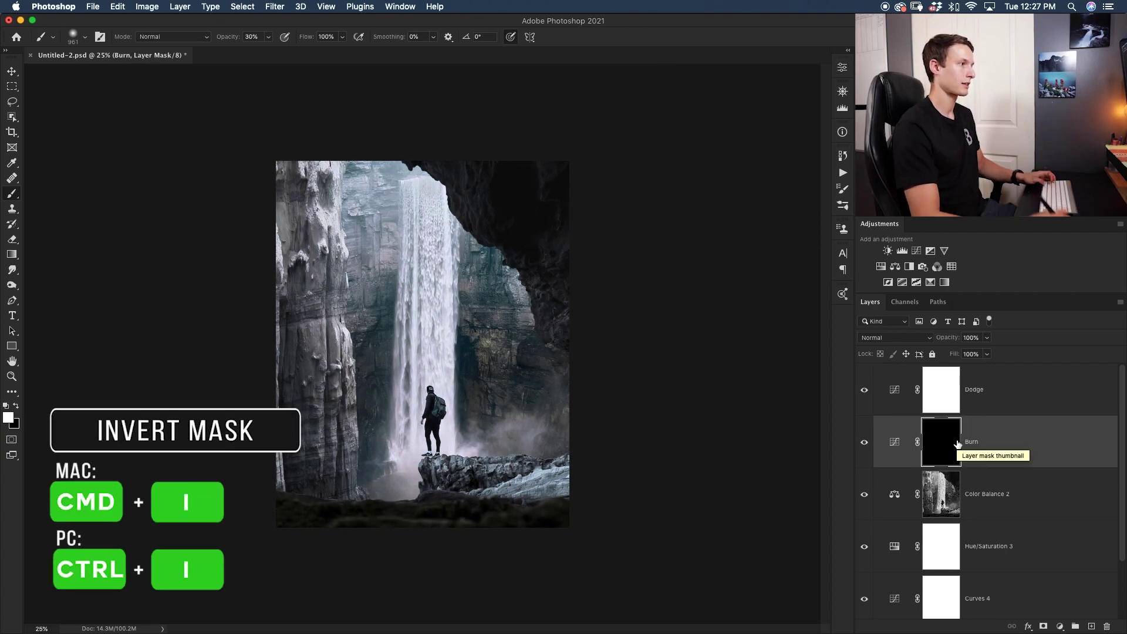
# Raise the midtones of the Dodge curve to brighten the image and invert its layer mask to black
pyautogui.doubleClick(896, 390)
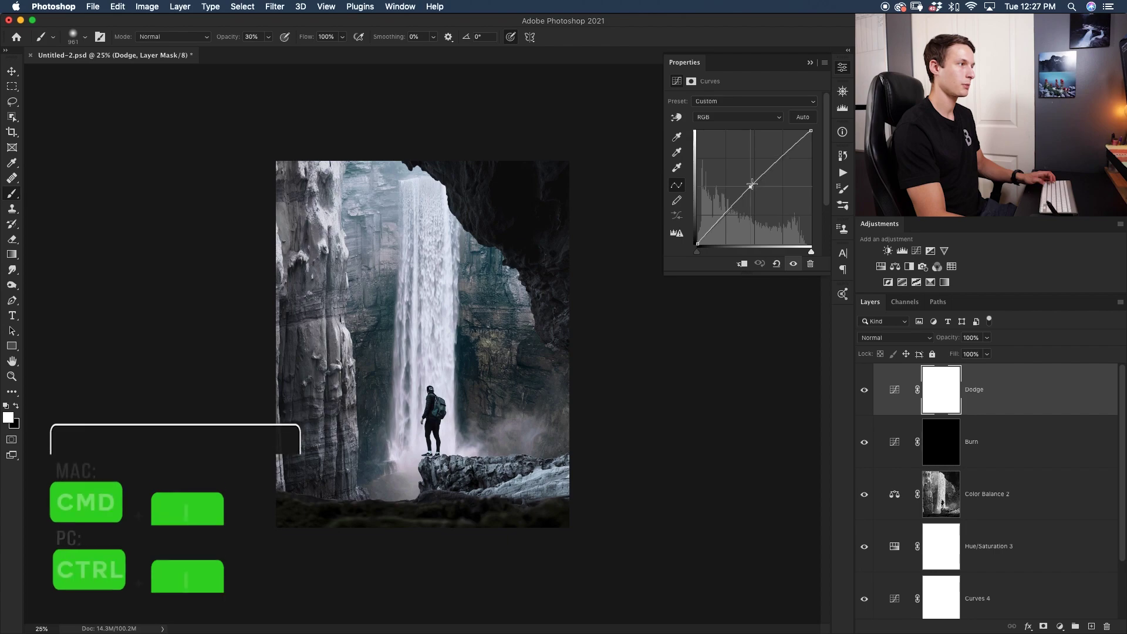
pyautogui.moveTo(761, 184); pyautogui.dragTo(751, 178)
pyautogui.click(936, 402)
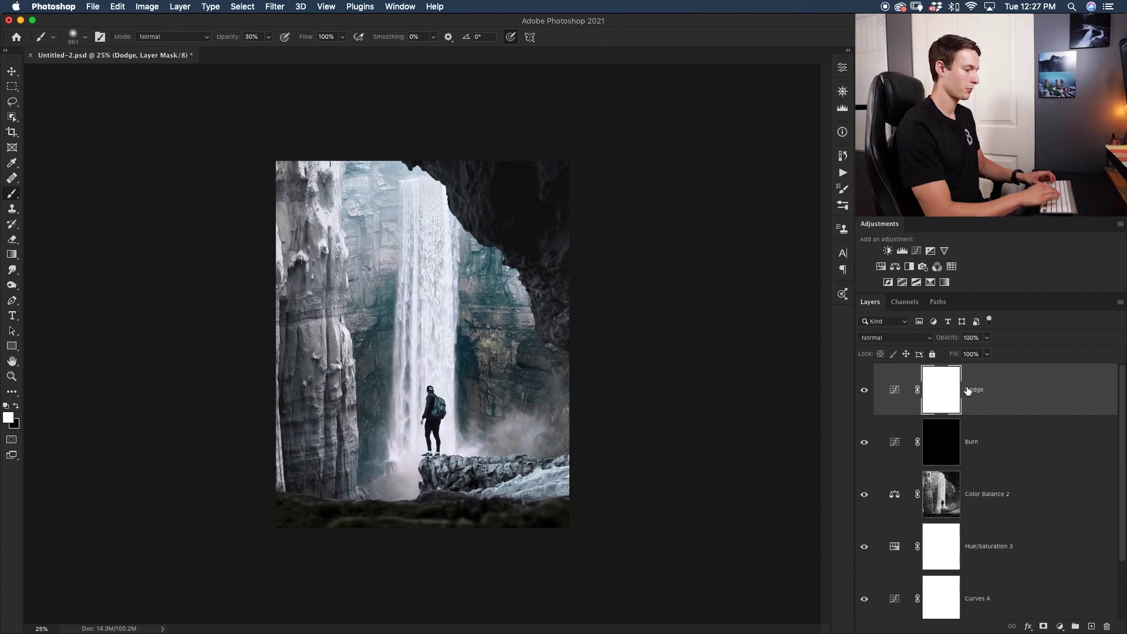
pyautogui.press('super+i')
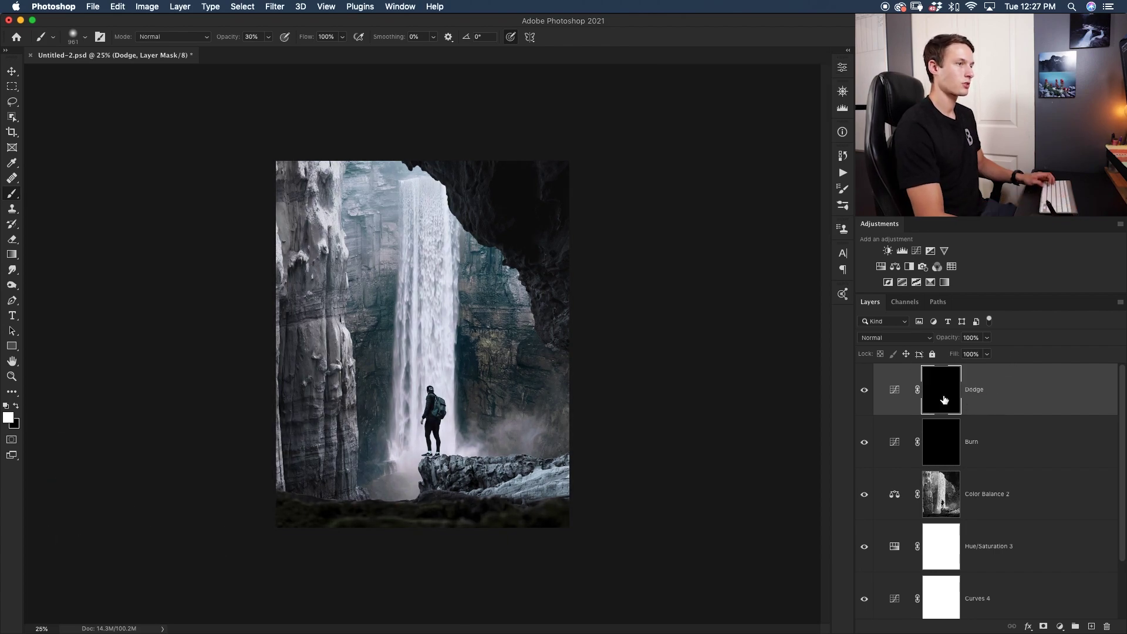
# Paint white at 30% opacity on the Dodge mask over the hiker, the tall rock column and the waterfall, varying the brush size
pyautogui.press('b')
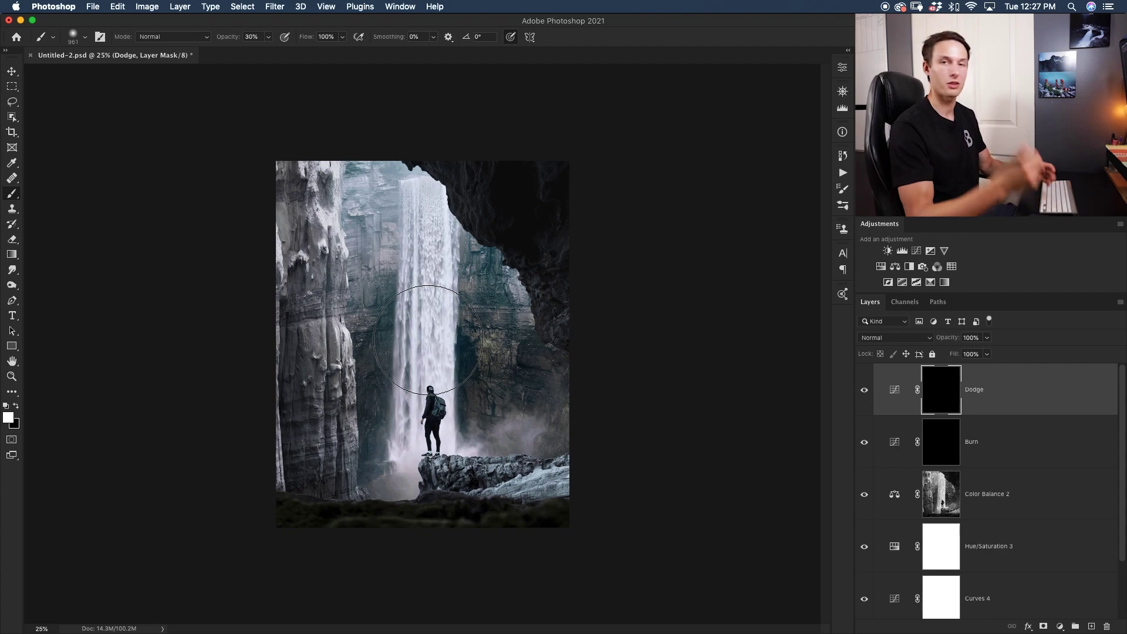
pyautogui.press('[')
pyautogui.press('[')
pyautogui.press('[')
pyautogui.press('[')
pyautogui.press('[')
pyautogui.press('[')
pyautogui.press('[')
pyautogui.press('[')
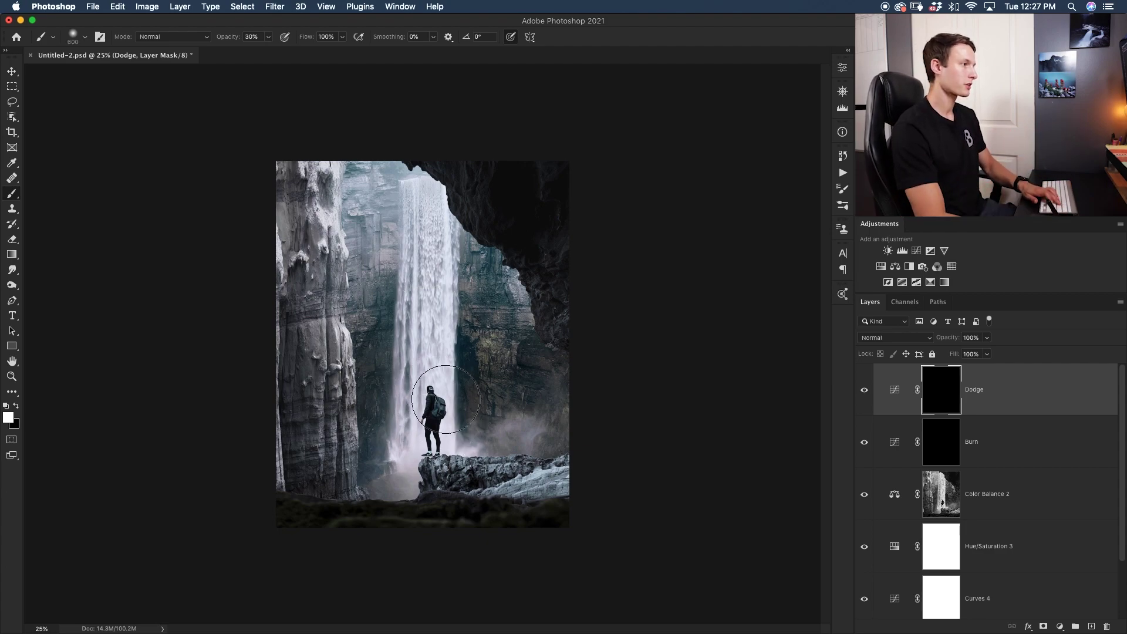
pyautogui.moveTo(434, 409); pyautogui.dragTo(438, 414)
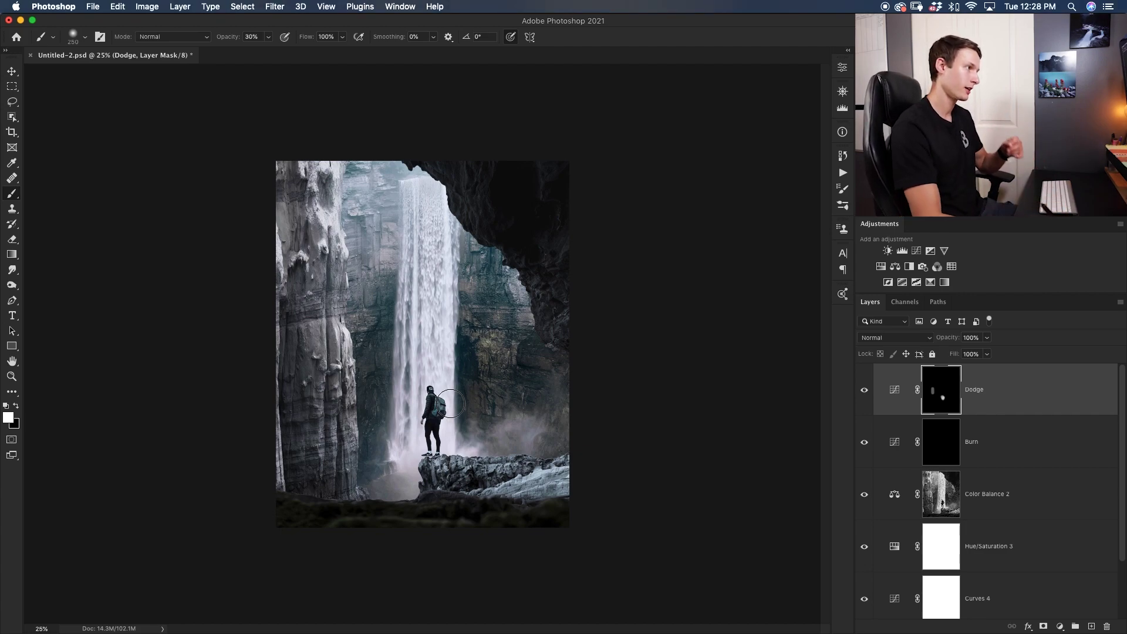
pyautogui.moveTo(309, 434); pyautogui.dragTo(301, 247)
pyautogui.moveTo(403, 201)
pyautogui.mouseDown()
pyautogui.moveTo(389, 238)
pyautogui.moveTo(403, 229)
pyautogui.moveTo(468, 273)
pyautogui.moveTo(321, 362)
pyautogui.mouseUp()
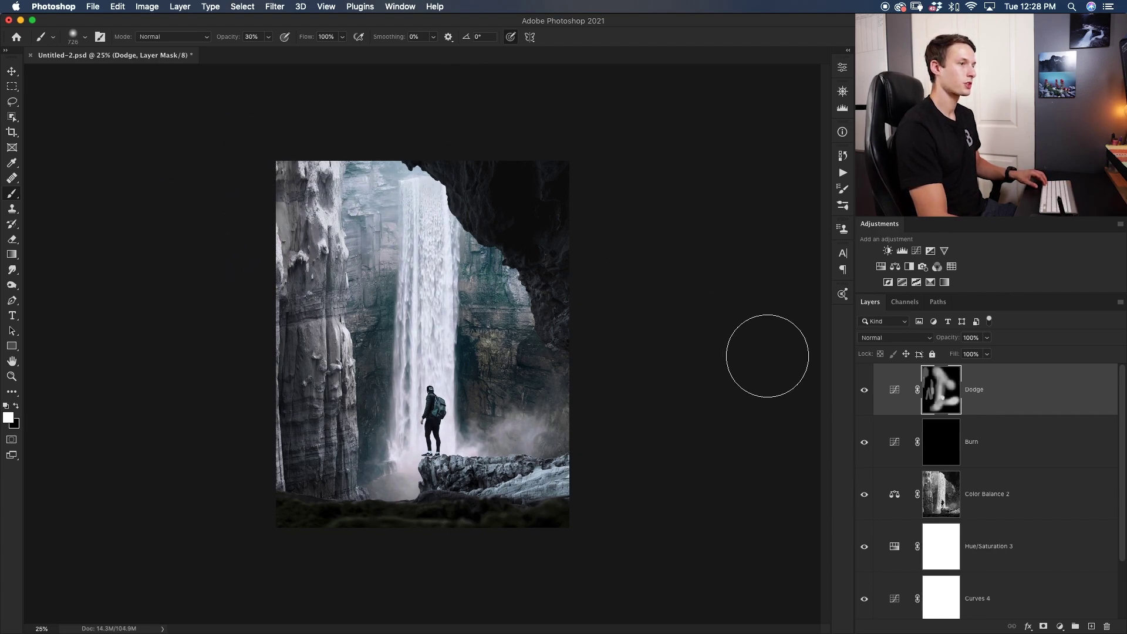
# Paint white on the Burn mask over the foreground, rocky ledge, cliff shadows and cave edge, reducing the brush to 300 px
pyautogui.click(951, 451)
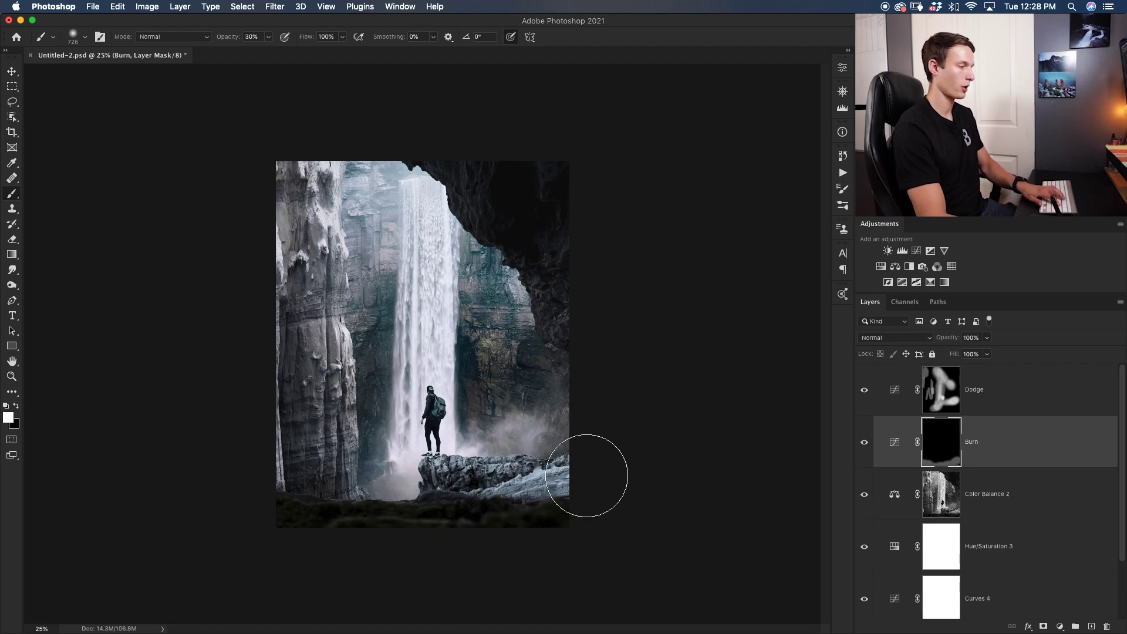
pyautogui.press('[')
pyautogui.press('[')
pyautogui.press('[')
pyautogui.press('[')
pyautogui.press('[')
pyautogui.press('[')
pyautogui.press('[')
pyautogui.click(485, 481)
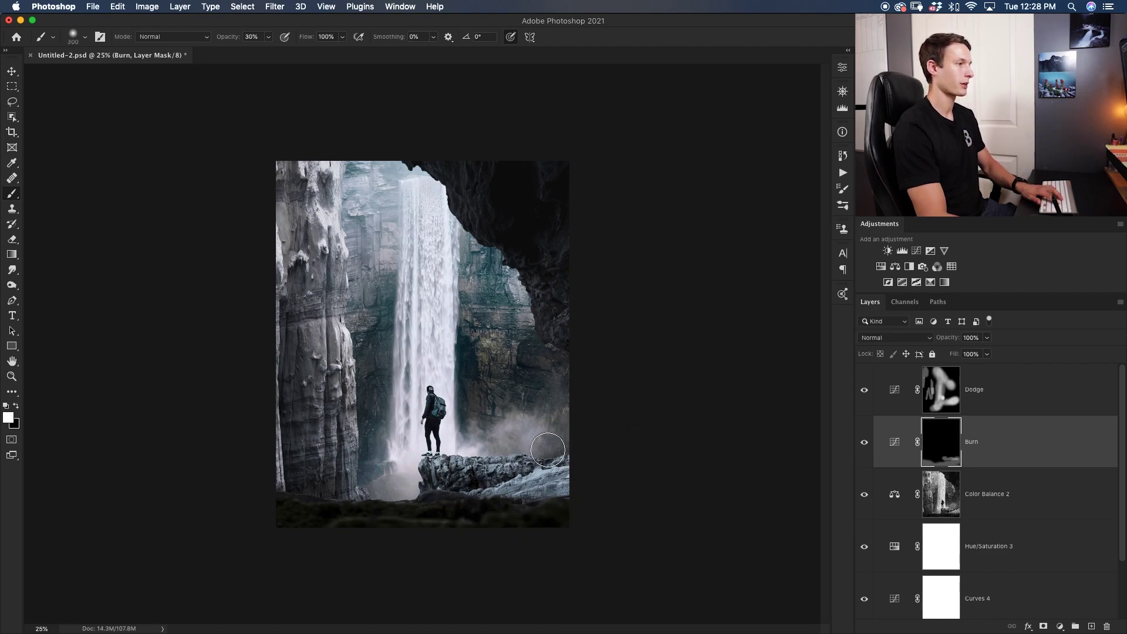
pyautogui.moveTo(489, 404)
pyautogui.mouseDown()
pyautogui.moveTo(490, 359)
pyautogui.moveTo(527, 308)
pyautogui.moveTo(507, 301)
pyautogui.moveTo(558, 328)
pyautogui.mouseUp()
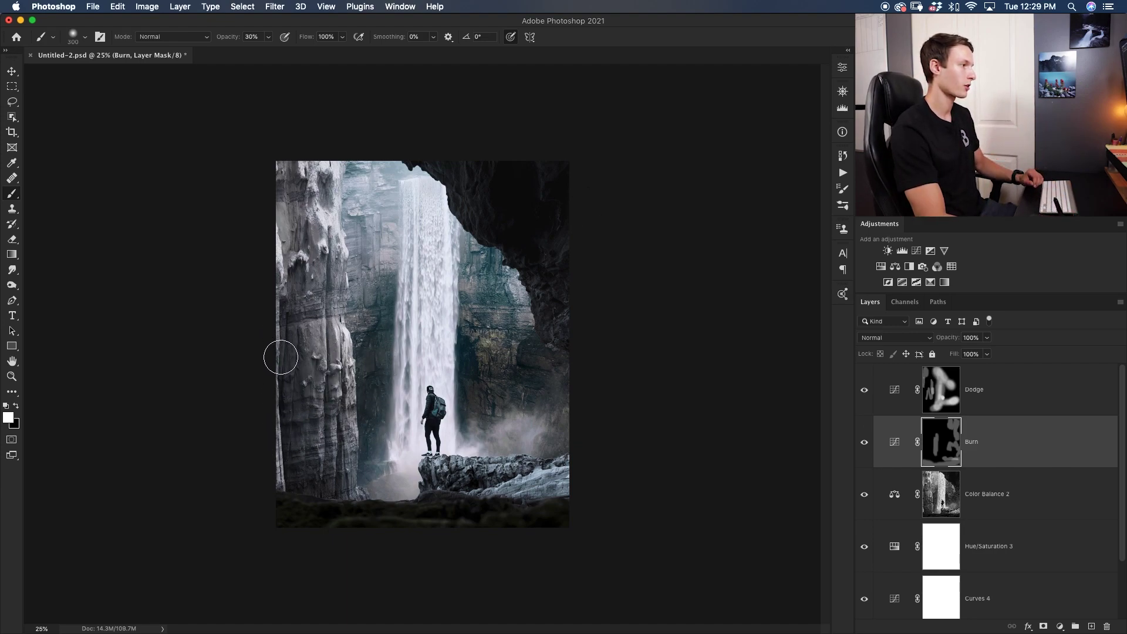
# Finish burning the cliff shadows on the Burn mask, and darken the image's outer edges as a vignette using a 1137 px brush at 70% opacity
pyautogui.moveTo(340, 490); pyautogui.dragTo(539, 382)
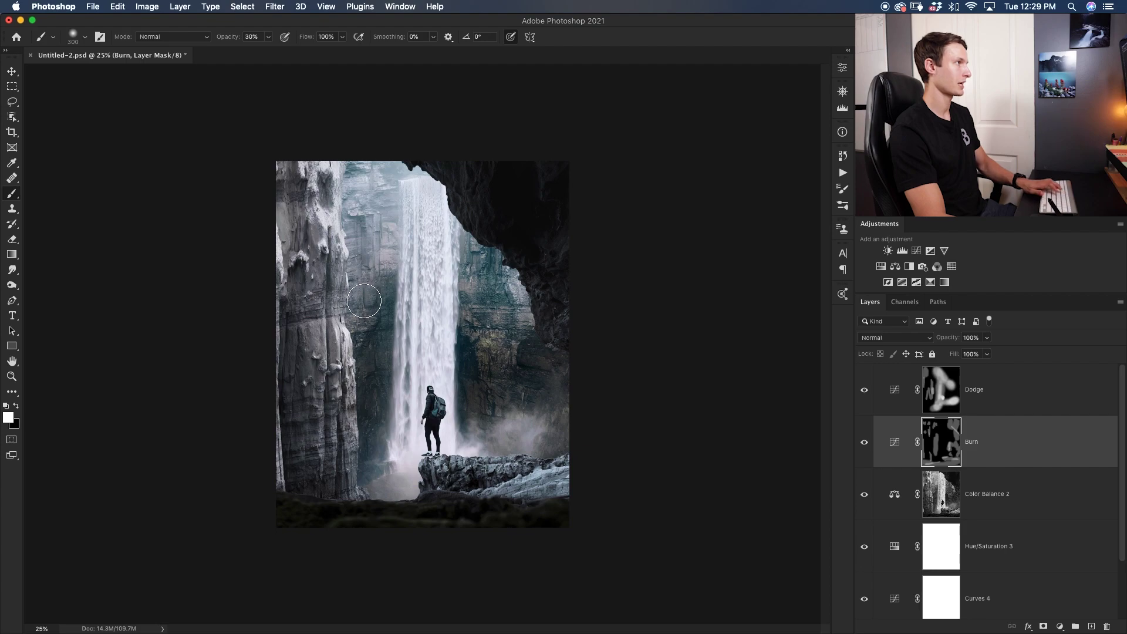
pyautogui.press('7')
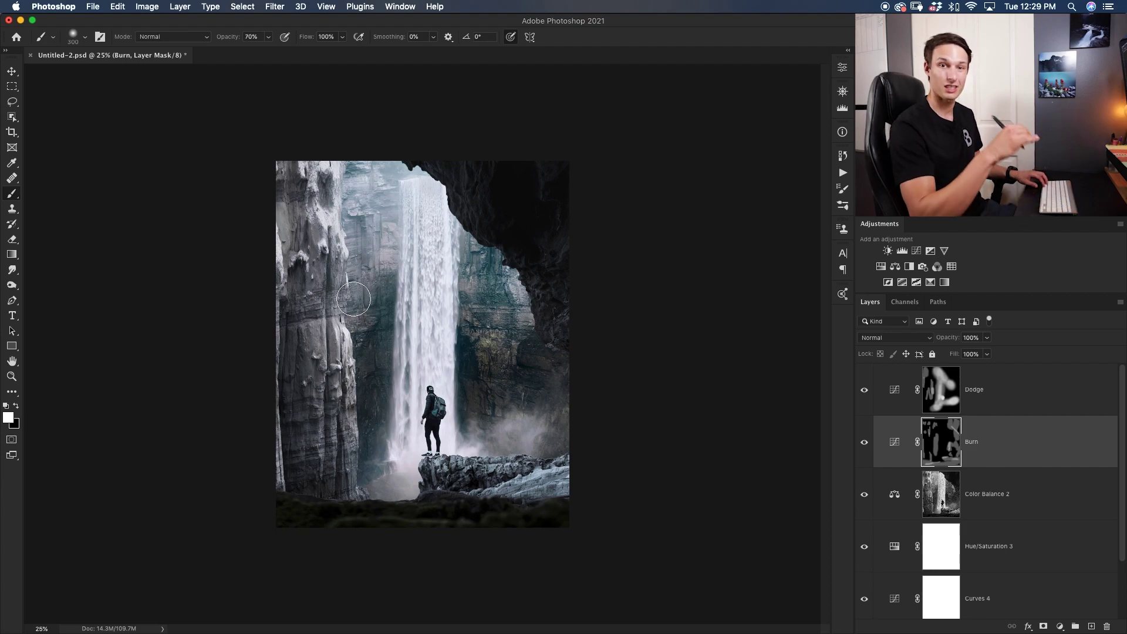
pyautogui.press('super+minus')
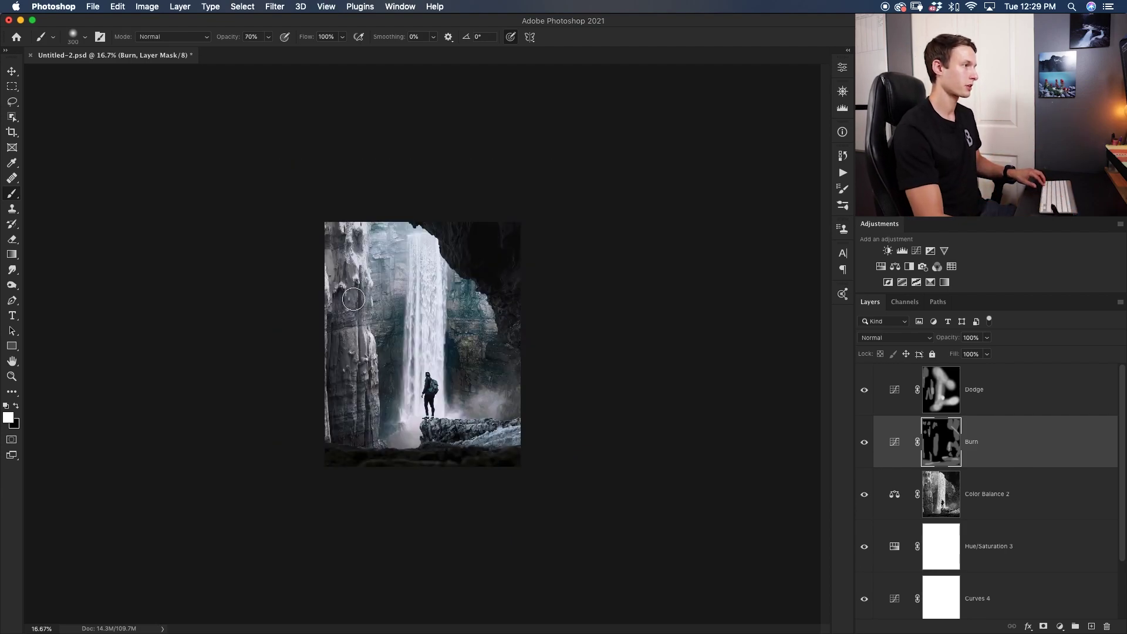
pyautogui.moveTo(393, 368)
pyautogui.mouseDown()
pyautogui.moveTo(431, 368)
pyautogui.moveTo(435, 331)
pyautogui.mouseUp()
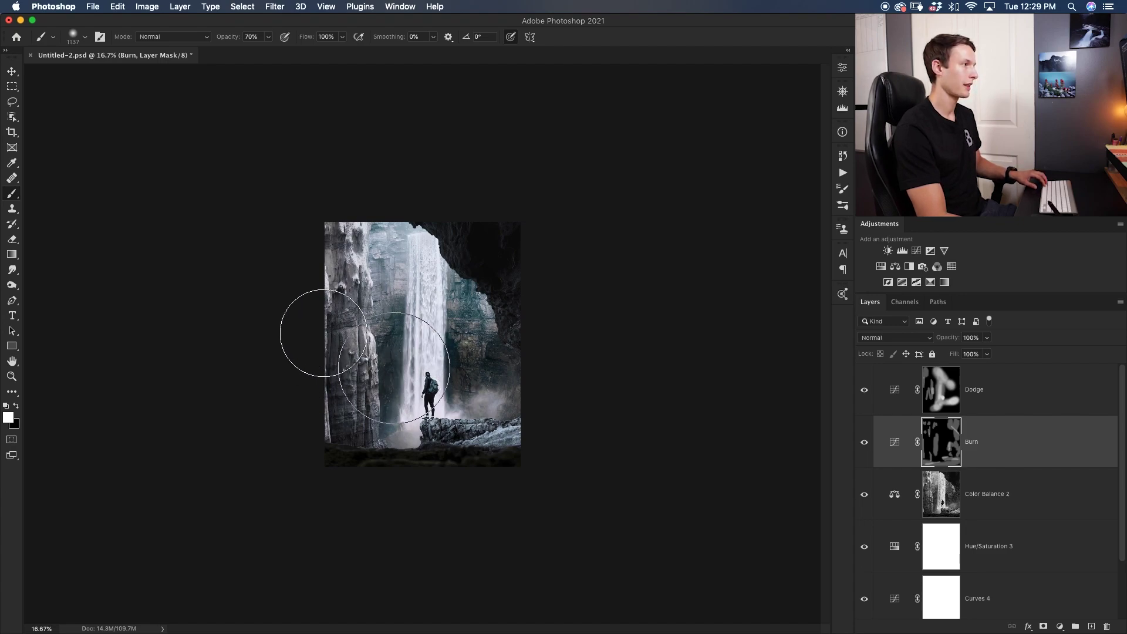
pyautogui.moveTo(313, 451)
pyautogui.mouseDown()
pyautogui.moveTo(329, 467)
pyautogui.moveTo(523, 467)
pyautogui.mouseUp()
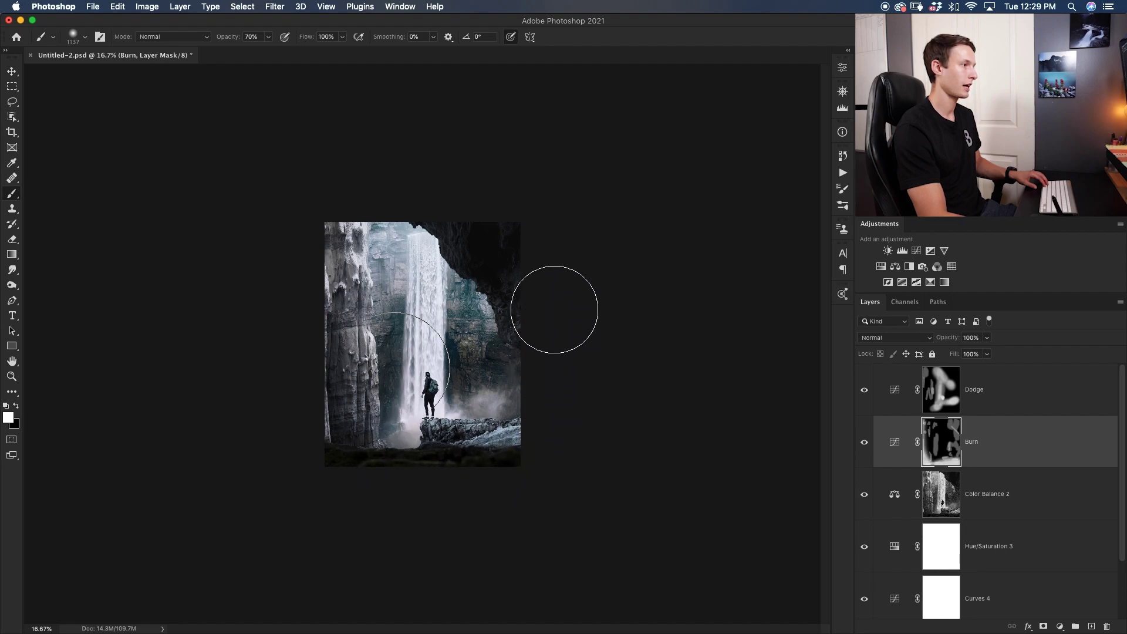
pyautogui.press('super+equal')
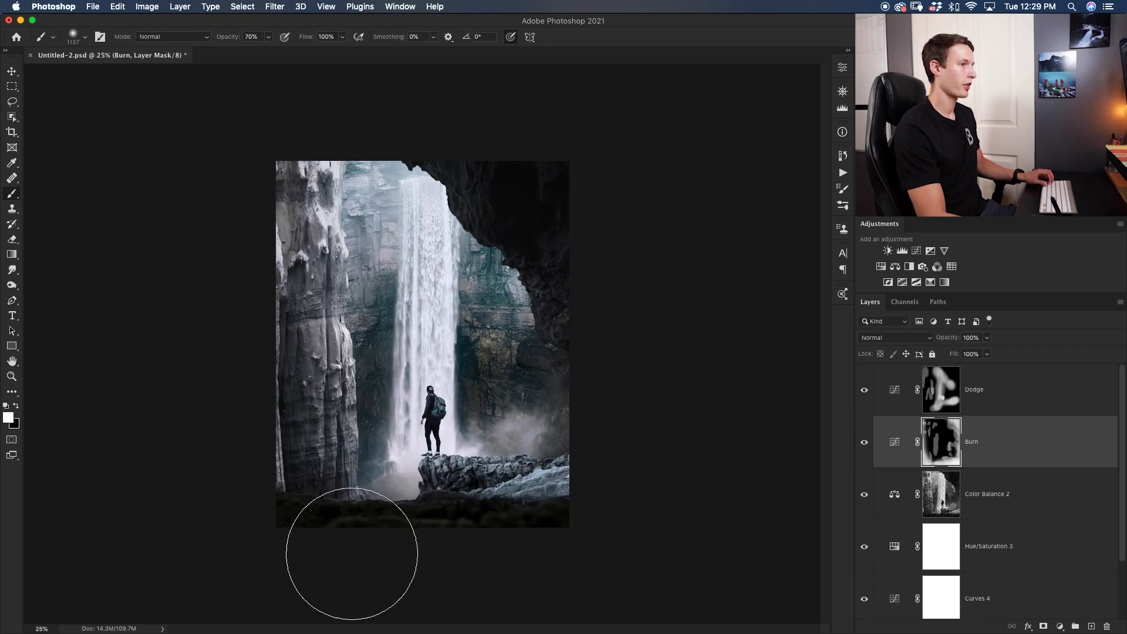
# Compare the image with and without the Burn and Dodge layers, and the original Waterfall layer alone against the full composite
pyautogui.moveTo(863, 444)
pyautogui.mouseDown()
pyautogui.moveTo(891, 392)
pyautogui.moveTo(869, 443)
pyautogui.moveTo(868, 388)
pyautogui.mouseUp()
pyautogui.moveTo(863, 445); pyautogui.dragTo(865, 390)
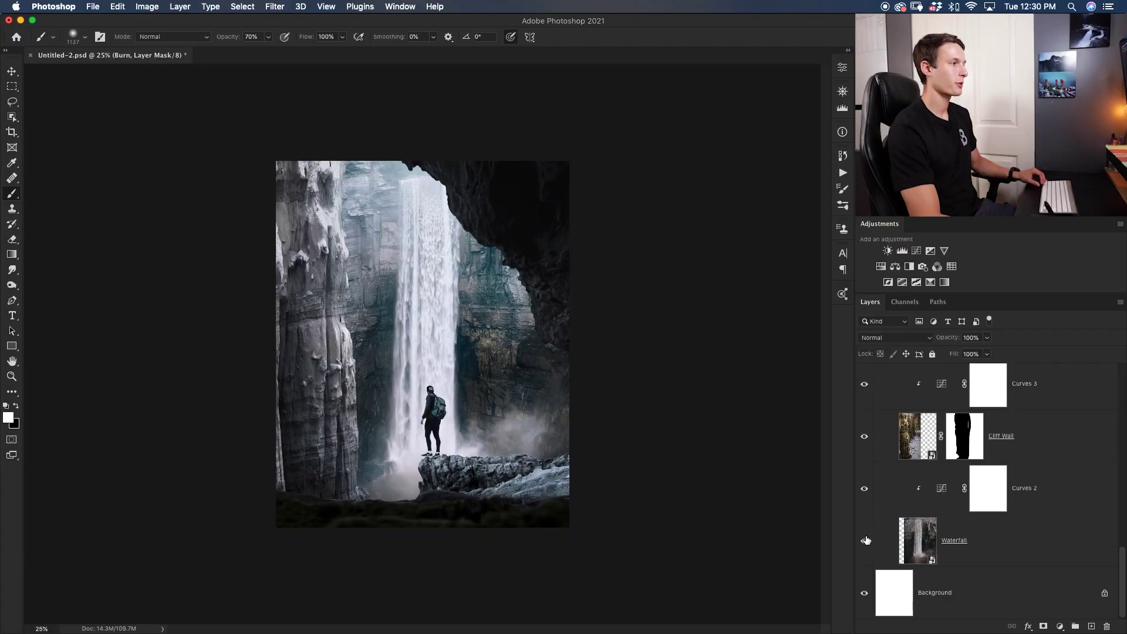
pyautogui.keyDown('alt'); pyautogui.click(866, 541); pyautogui.keyUp('alt')
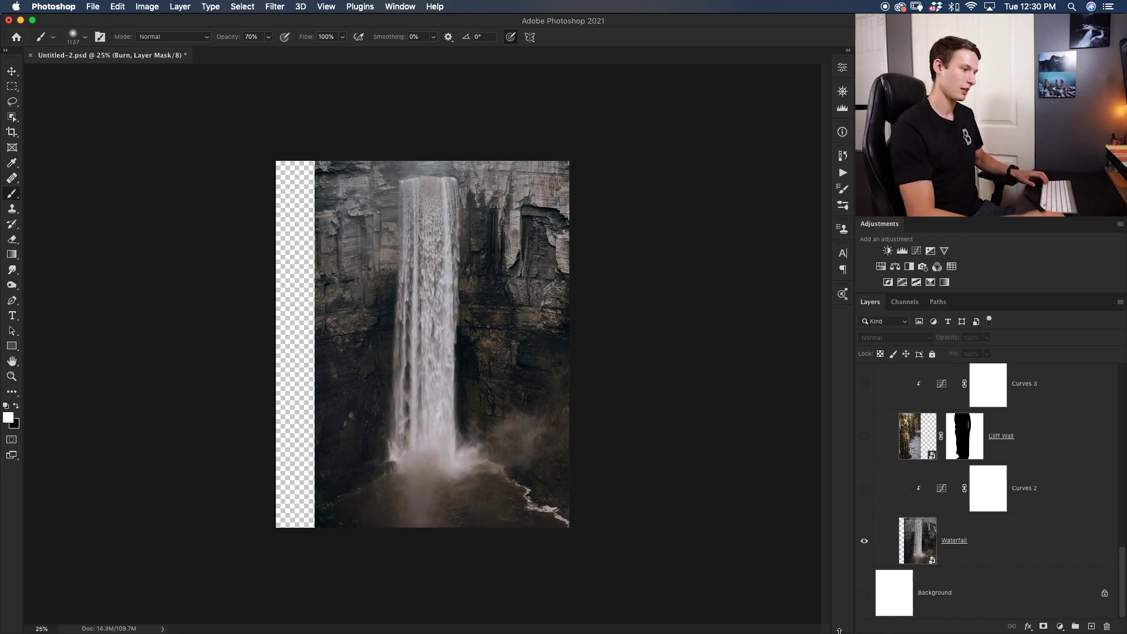
pyautogui.keyDown('alt'); pyautogui.click(865, 543); pyautogui.keyUp('alt')
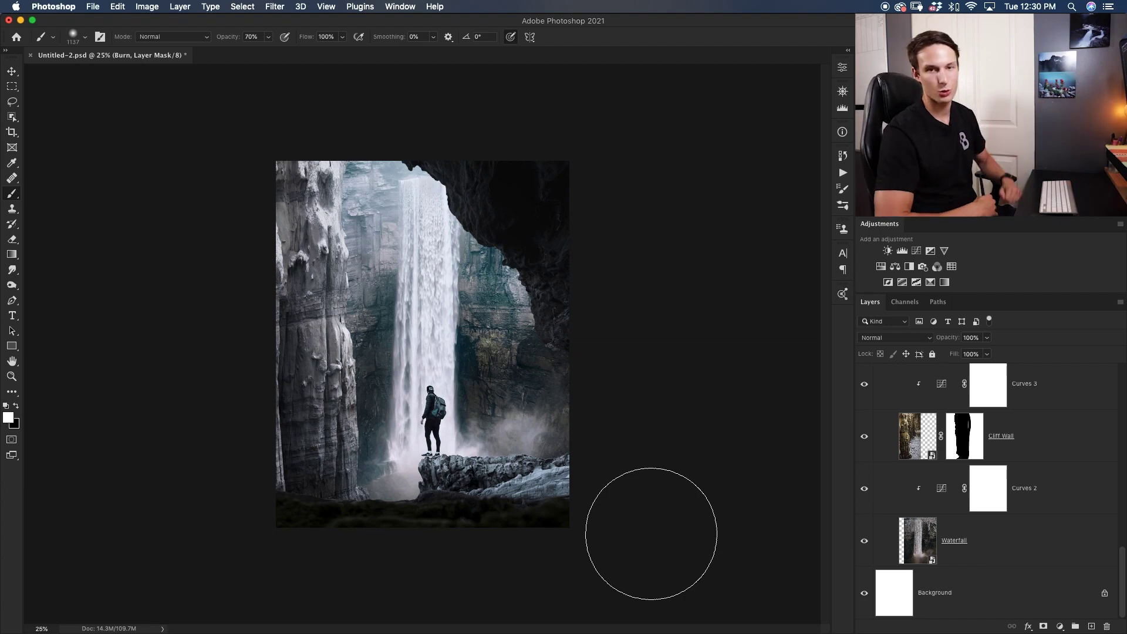